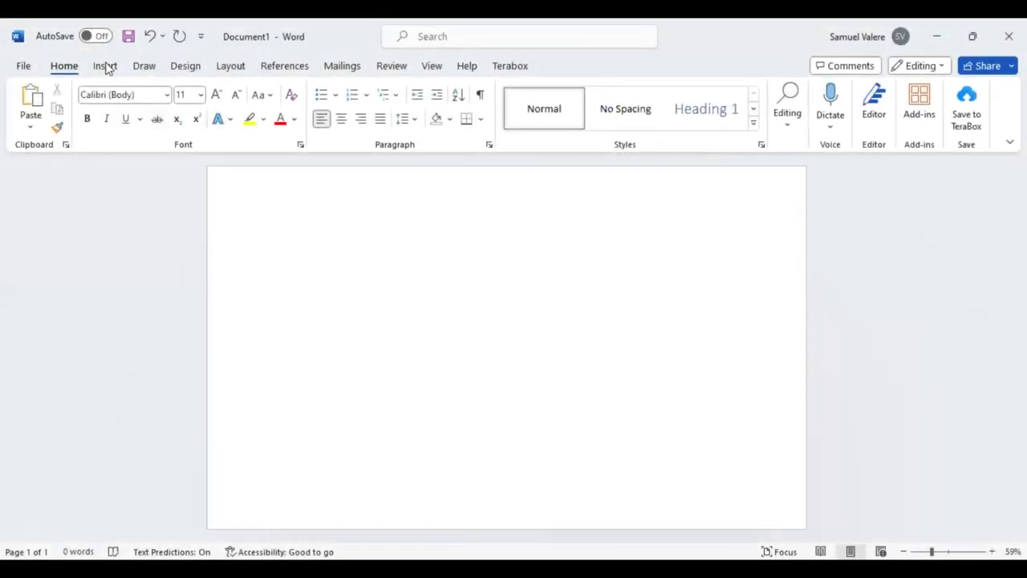
Switch to the Insert tab of the new blank Document1
{"action": "left_click", "coordinate": [105, 64]}
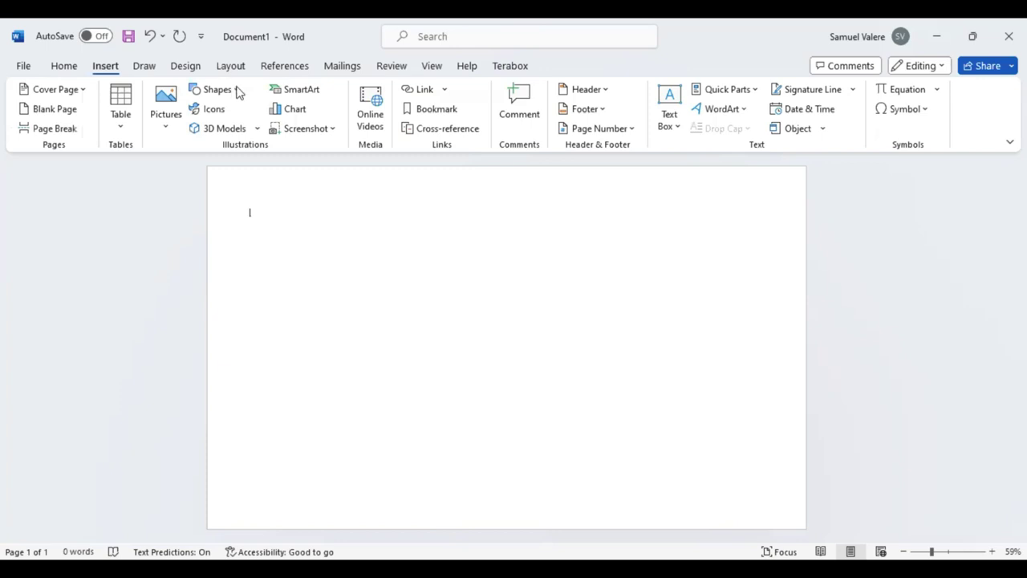
Draw a rectangle across the lower page, stretched to the left page edge, about 7.12" by 13.98"
{"action": "left_click", "coordinate": [238, 93]}
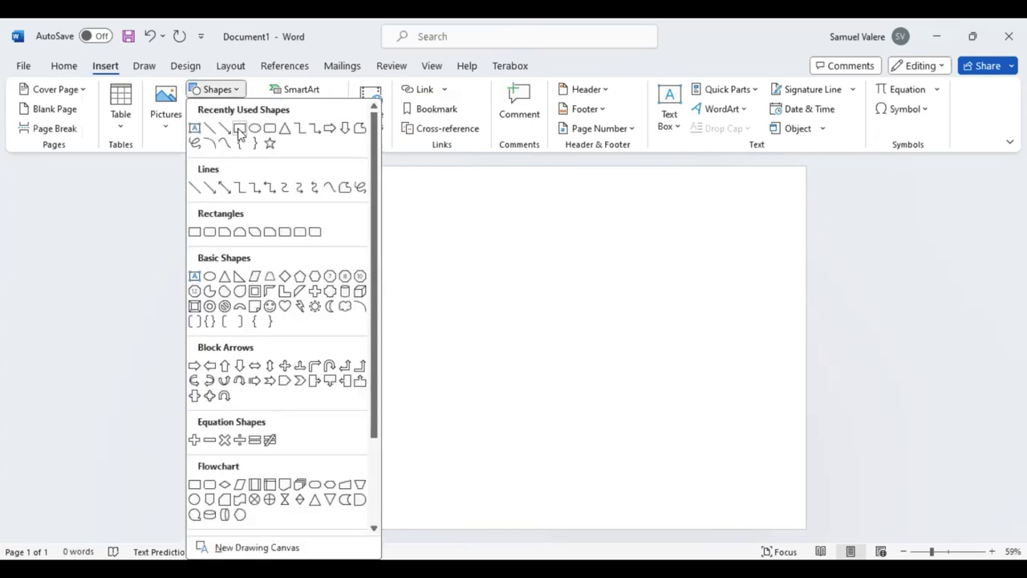
{"action": "left_click", "coordinate": [209, 230]}
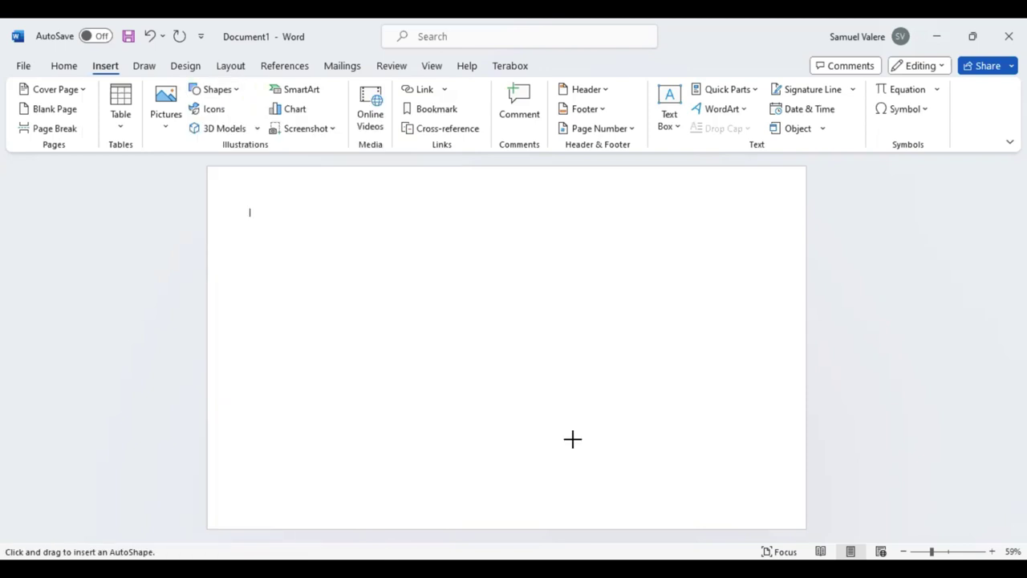
{"action": "left_click_drag", "start_coordinate": [212, 224], "coordinate": [518, 396]}
{"action": "left_click_drag", "start_coordinate": [572, 439], "coordinate": [807, 528]}
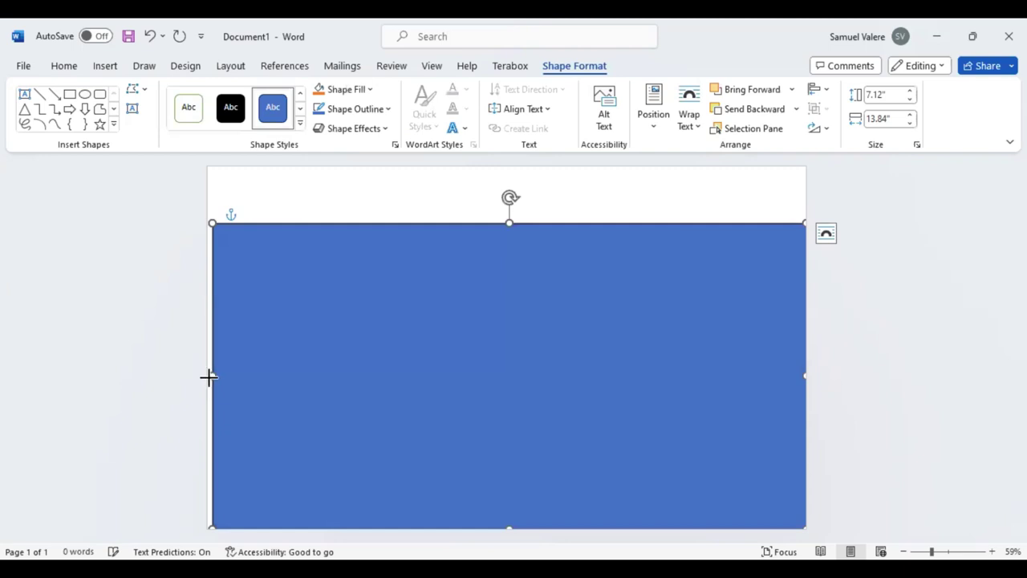
{"action": "left_click_drag", "start_coordinate": [211, 377], "coordinate": [207, 378]}
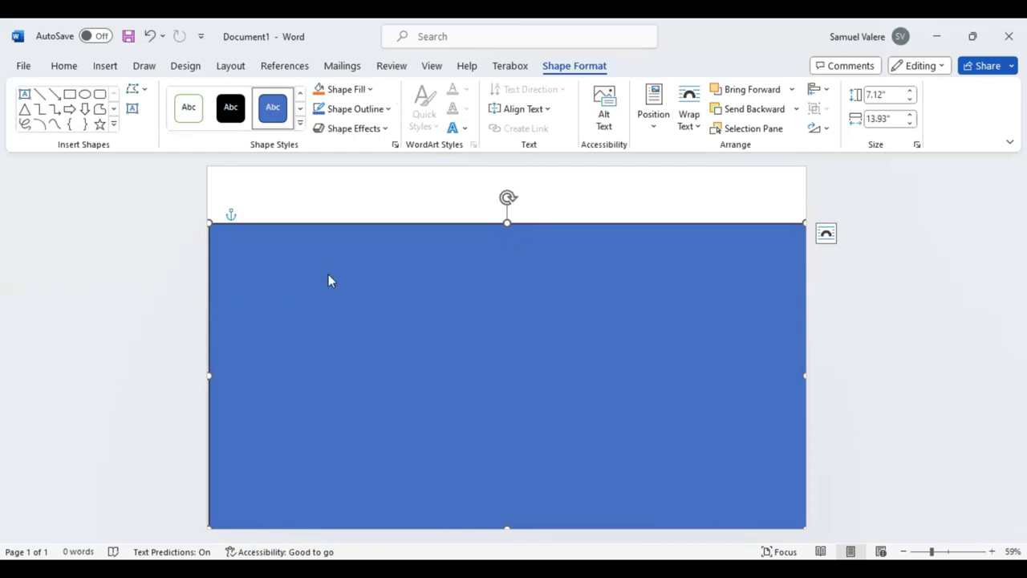
{"action": "left_click_drag", "start_coordinate": [209, 375], "coordinate": [203, 374]}
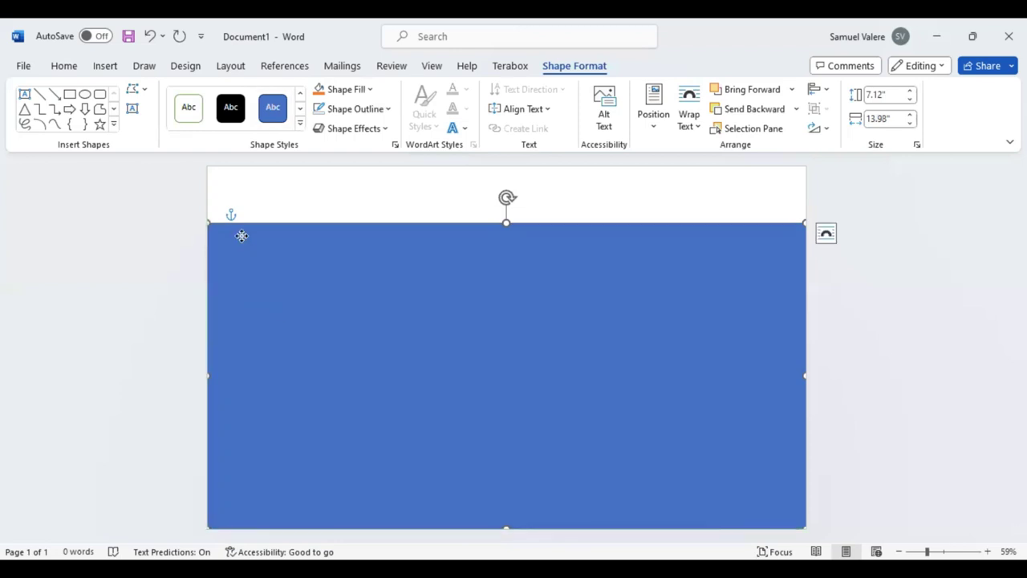
Use Edit Points to lower the top-left vertex and raise the top-right vertex of the rectangle
{"action": "right_click", "coordinate": [277, 305]}
{"action": "left_click", "coordinate": [289, 305]}
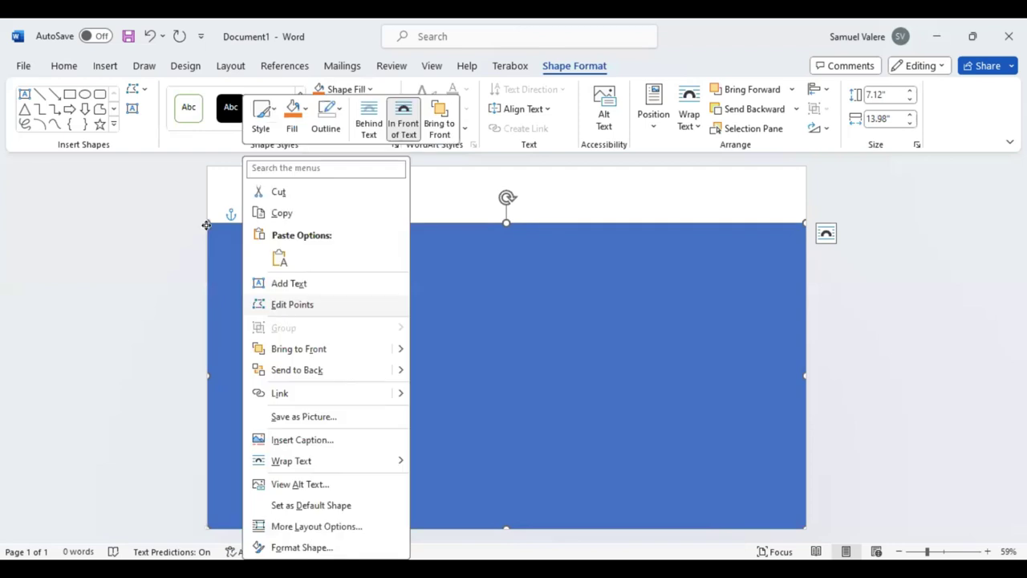
{"action": "left_click_drag", "start_coordinate": [206, 226], "coordinate": [207, 282]}
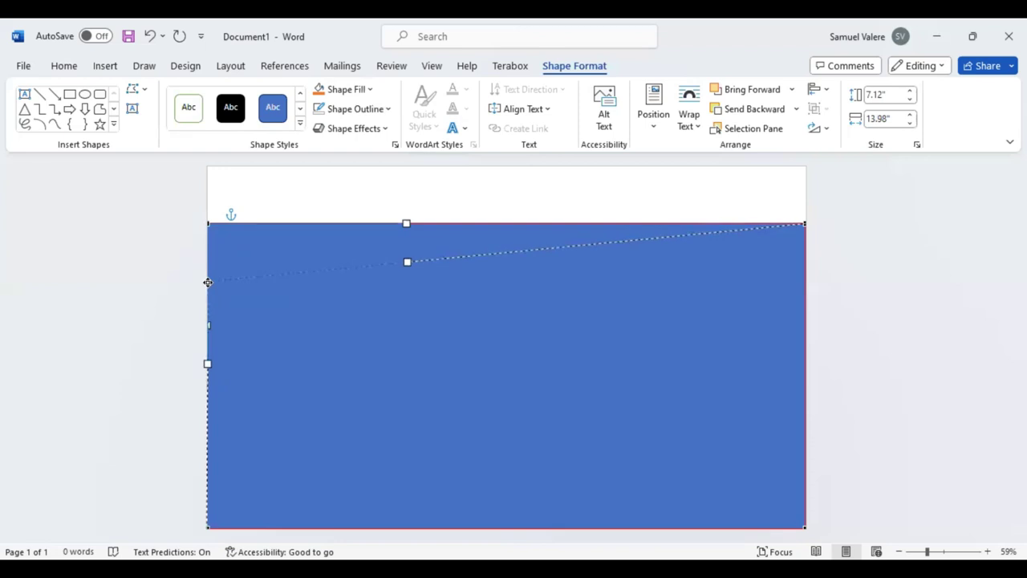
{"action": "left_click", "coordinate": [803, 223]}
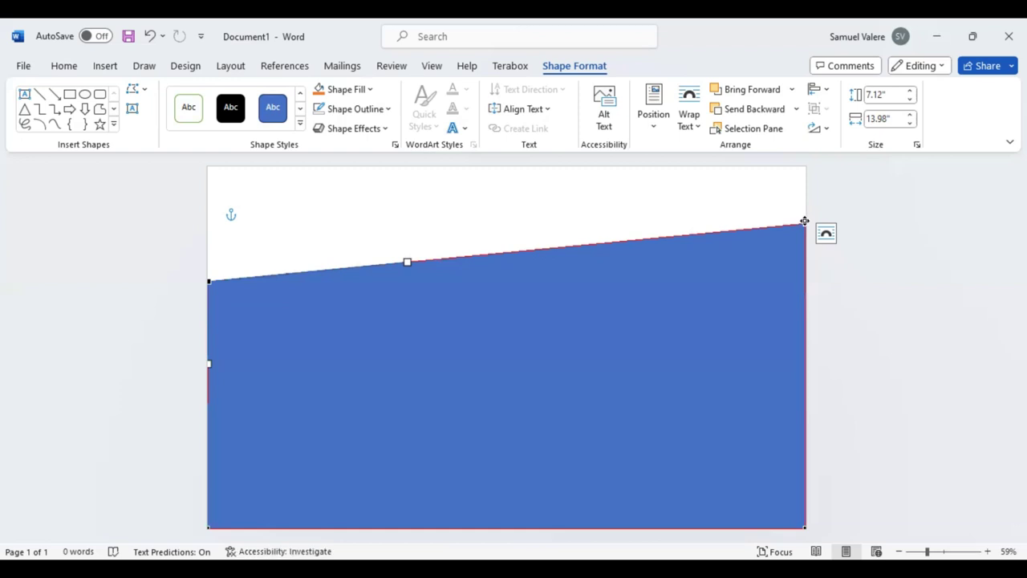
{"action": "left_click_drag", "start_coordinate": [803, 222], "coordinate": [805, 212]}
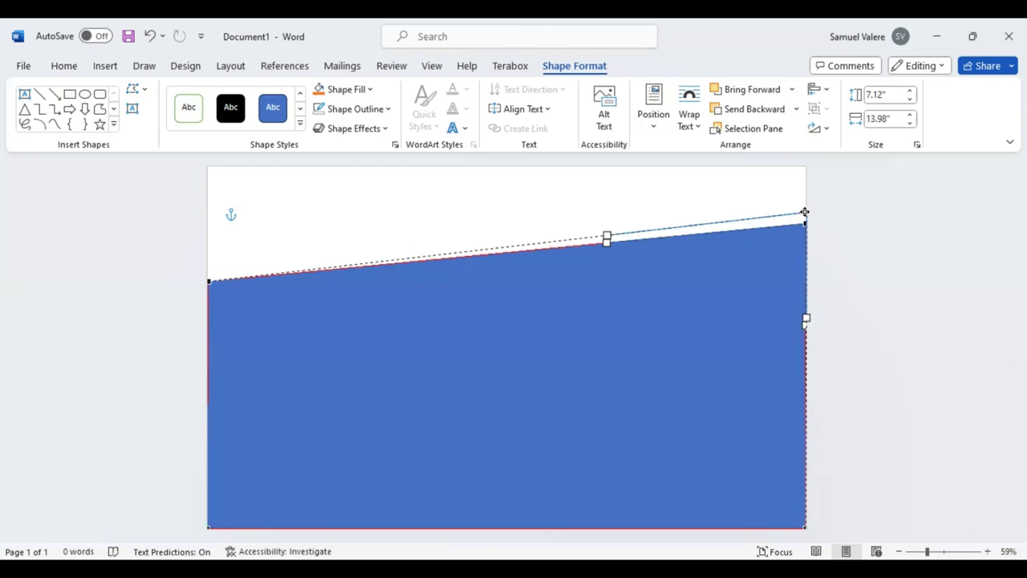
{"action": "left_click", "coordinate": [231, 302]}
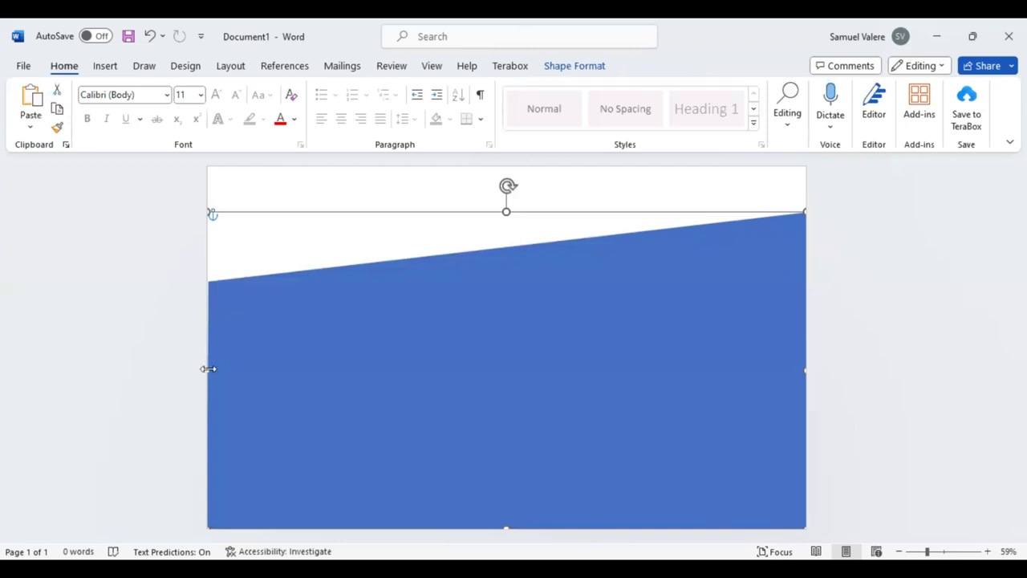
Align the slanted shape with the page edges and bring up its Shape Fill colours
{"action": "left_click_drag", "start_coordinate": [208, 369], "coordinate": [202, 368]}
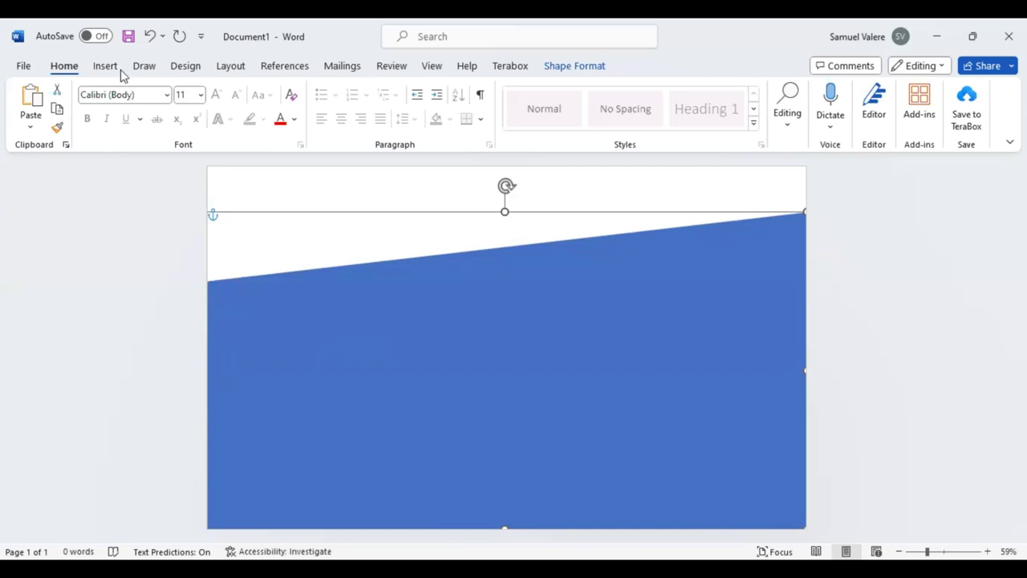
{"action": "left_click", "coordinate": [580, 70]}
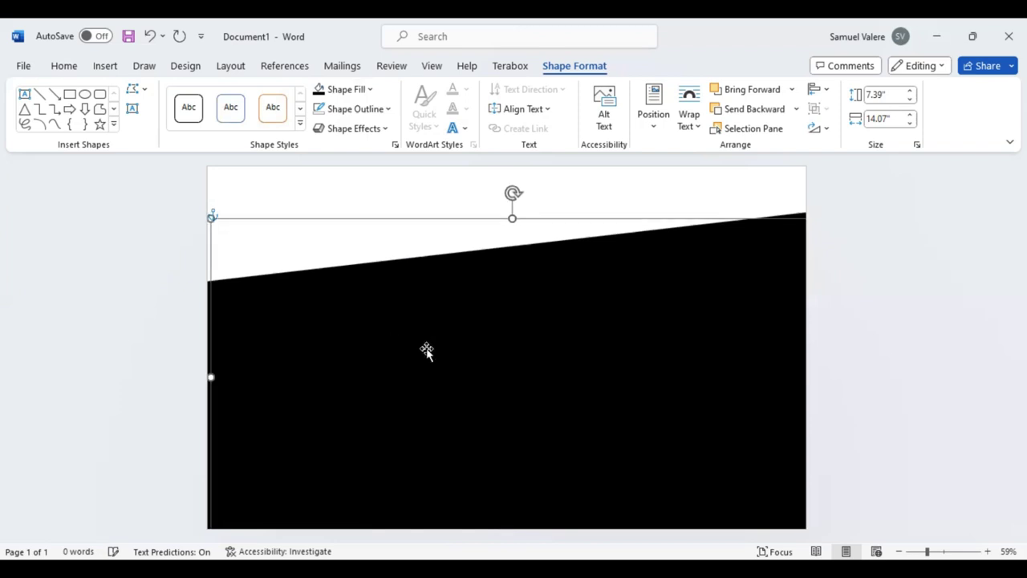
{"action": "left_click_drag", "start_coordinate": [412, 321], "coordinate": [416, 321]}
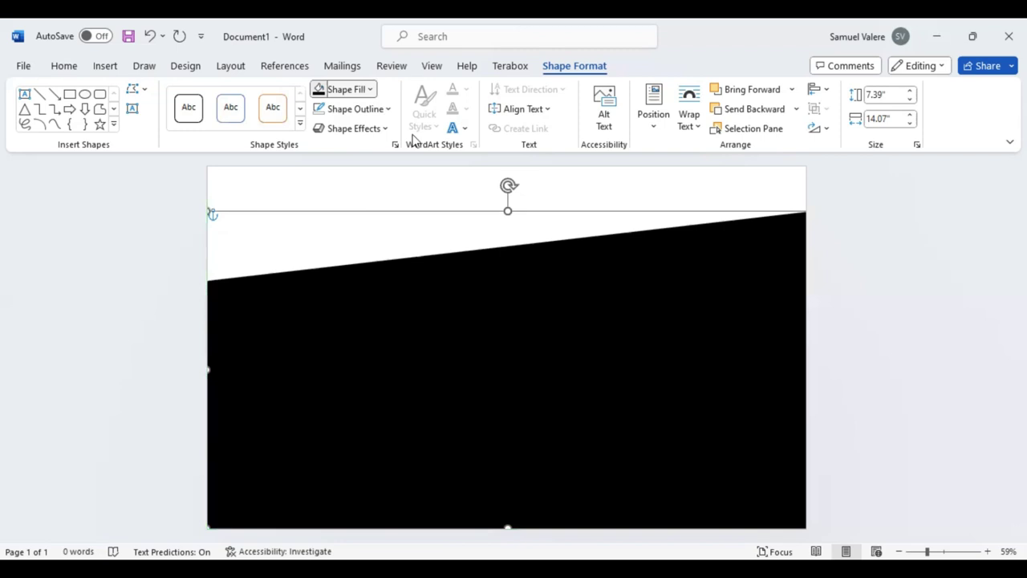
{"action": "left_click", "coordinate": [353, 89]}
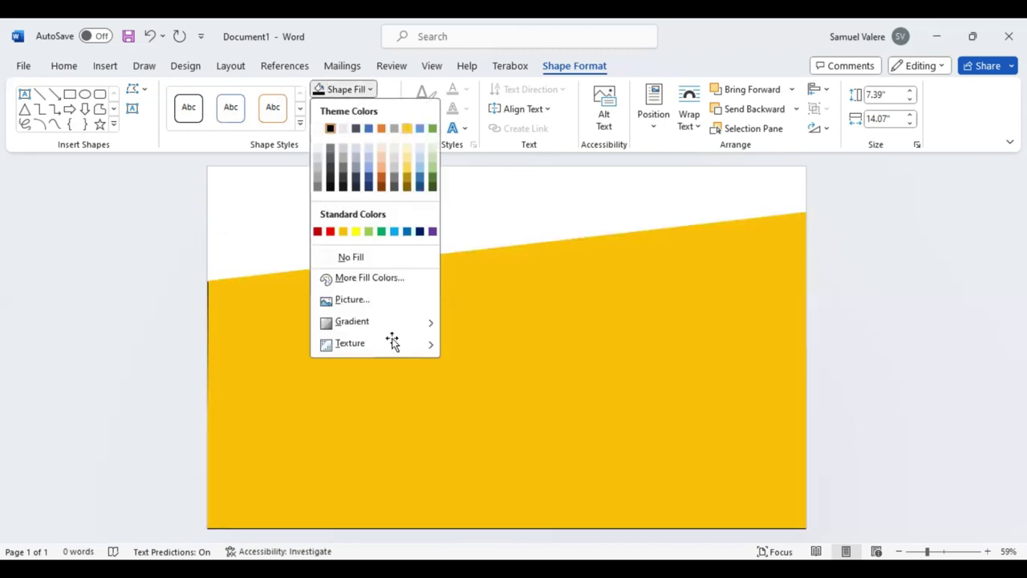
Give the shape a linear-right gradient fill at 0° and move one stop to about 57%
{"action": "left_click", "coordinate": [239, 360]}
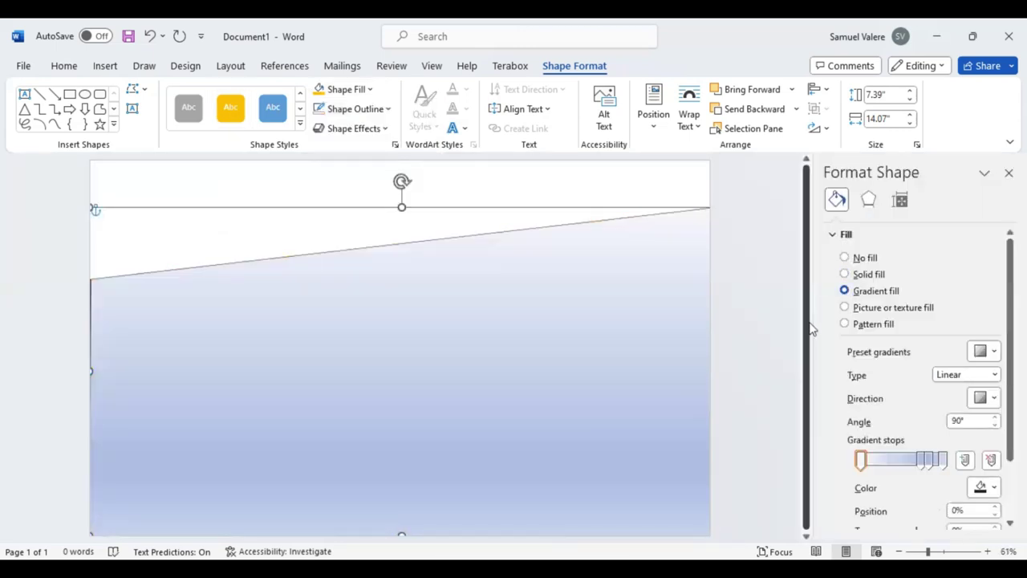
{"action": "left_click", "coordinate": [996, 399]}
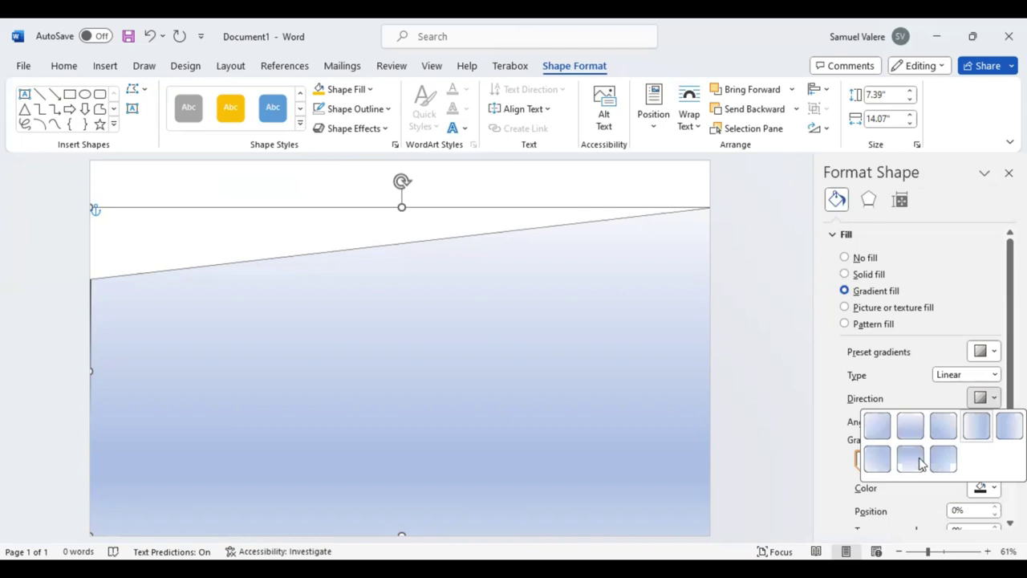
{"action": "left_click", "coordinate": [878, 461]}
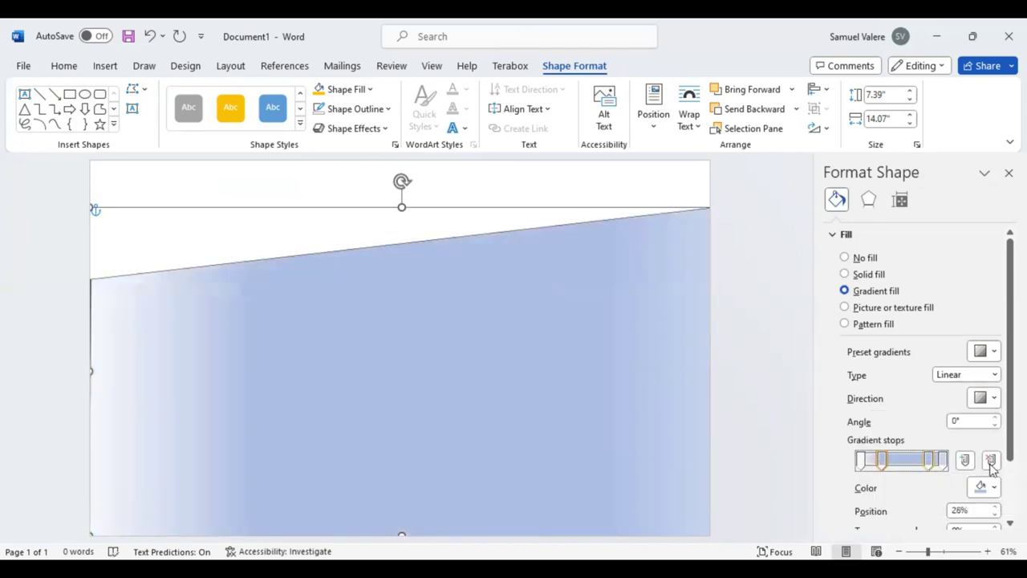
{"action": "left_click", "coordinate": [928, 463]}
{"action": "left_click_drag", "start_coordinate": [895, 467], "coordinate": [908, 464]}
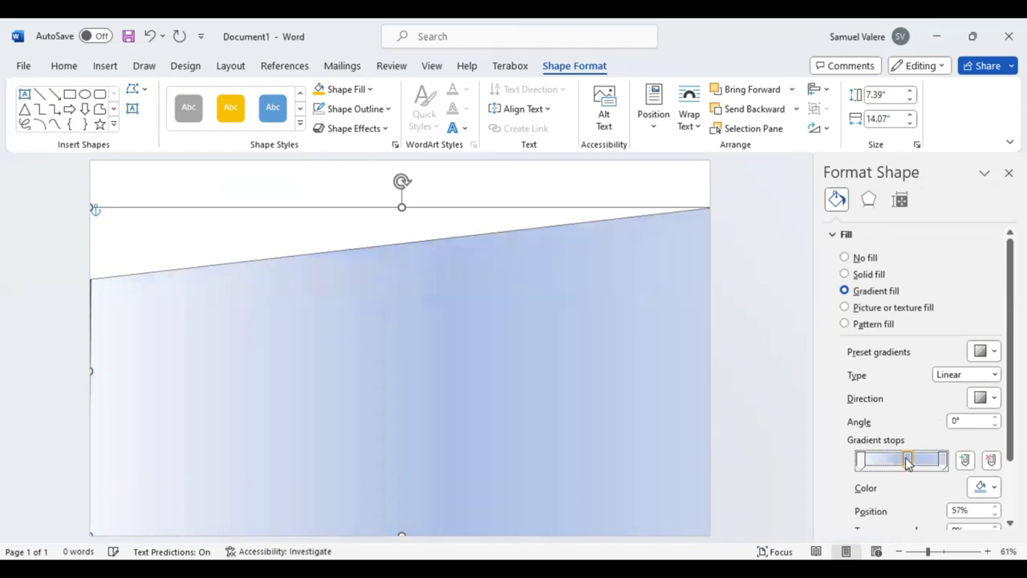
{"action": "left_click", "coordinate": [863, 461]}
{"action": "scroll", "coordinate": [994, 459], "scroll_direction": "down", "scroll_amount": 1}
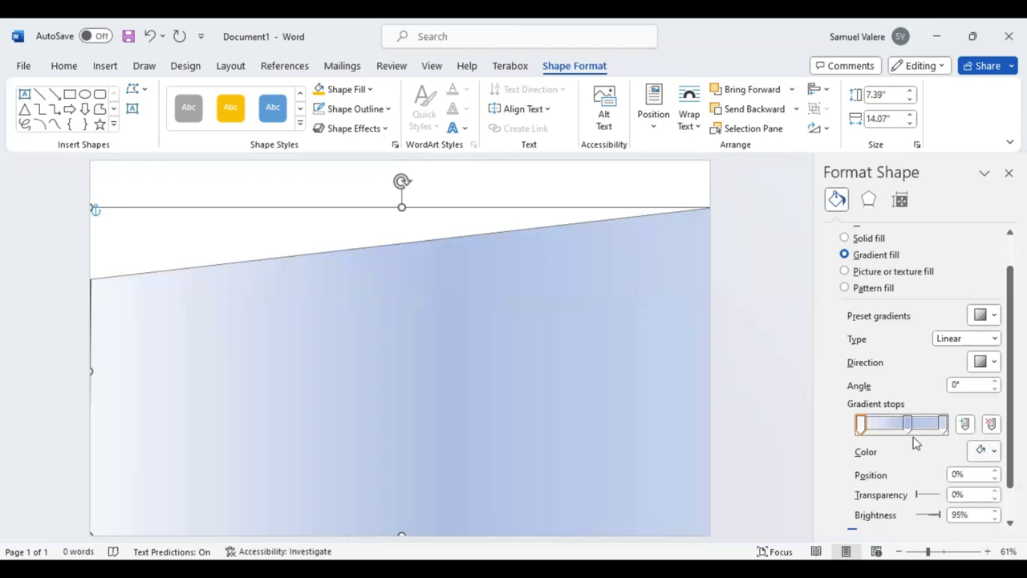
Colour both end gradient stops dark gold, with the right end at -17% brightness
{"action": "left_click", "coordinate": [980, 450]}
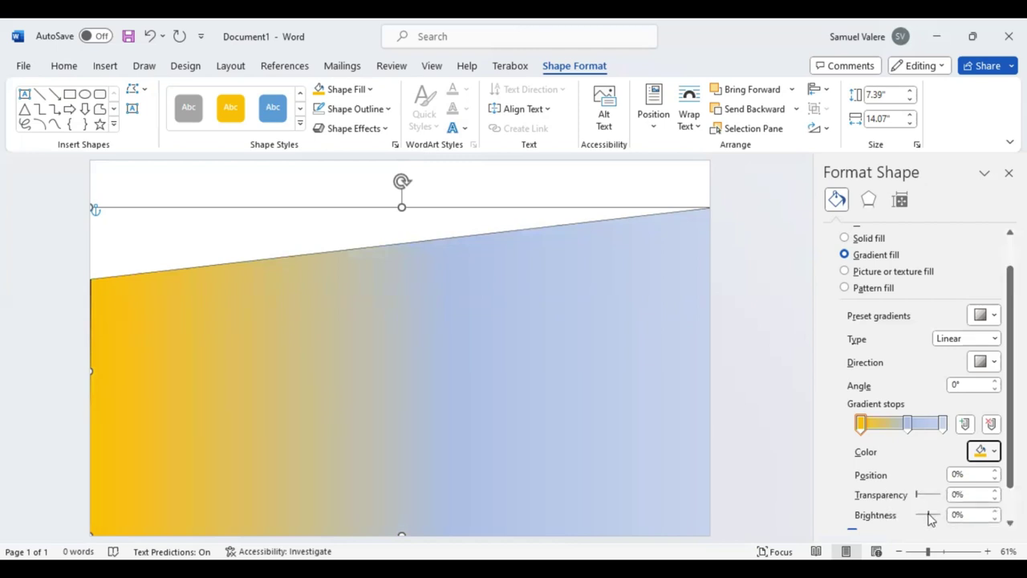
{"action": "left_click_drag", "start_coordinate": [929, 519], "coordinate": [931, 518]}
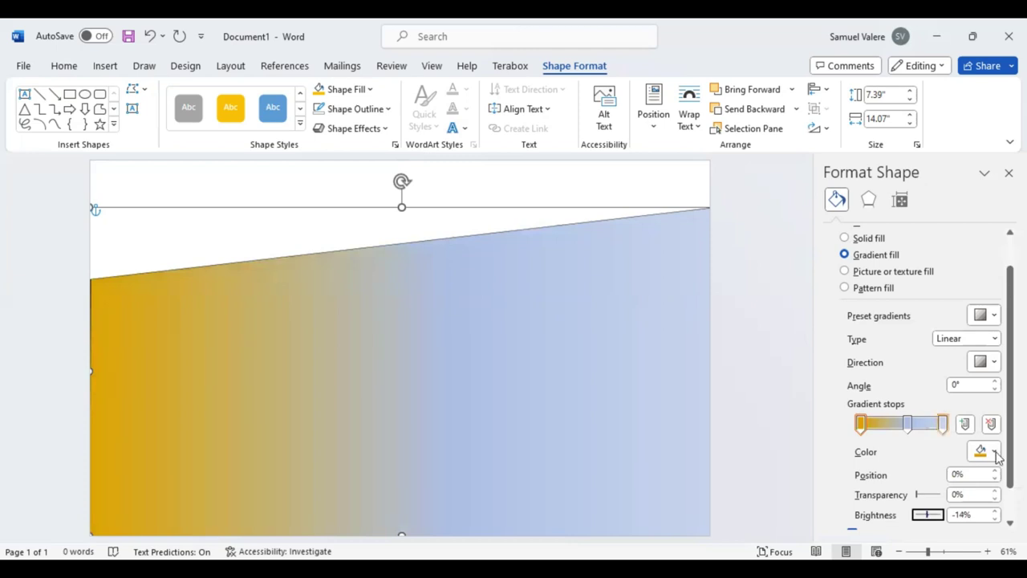
{"action": "left_click", "coordinate": [928, 517]}
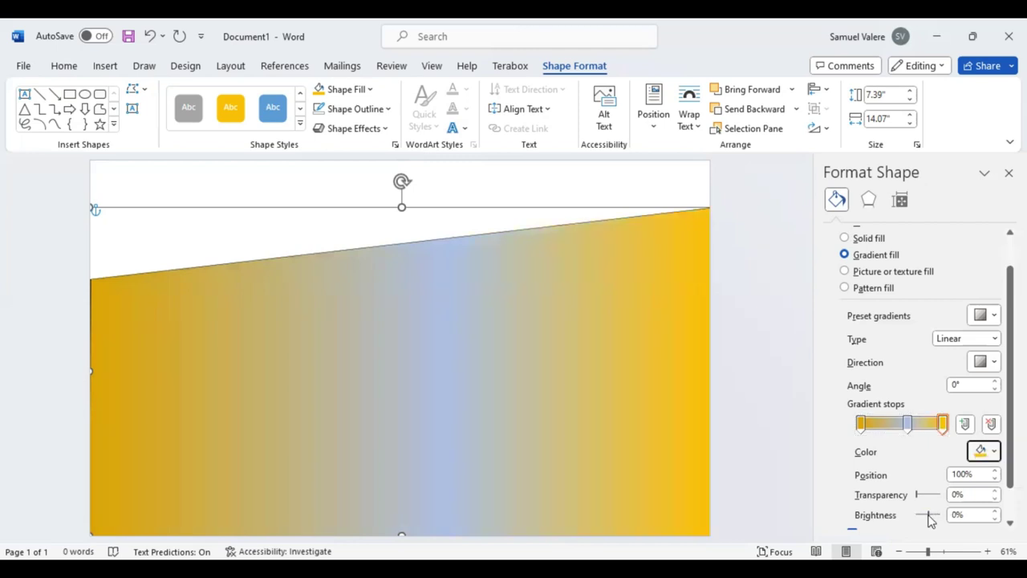
{"action": "left_click_drag", "start_coordinate": [930, 520], "coordinate": [929, 518]}
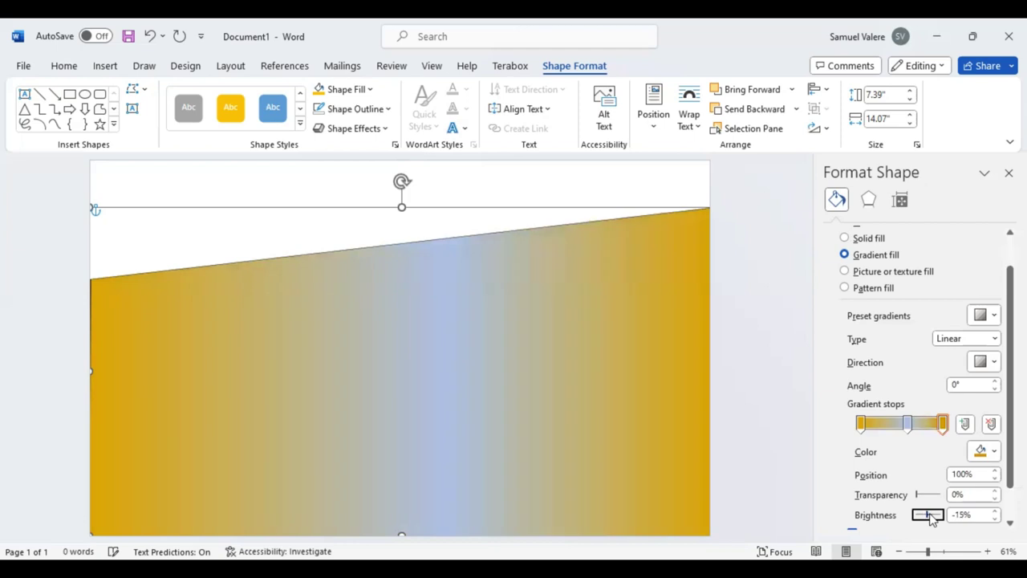
{"action": "double_click", "coordinate": [996, 520]}
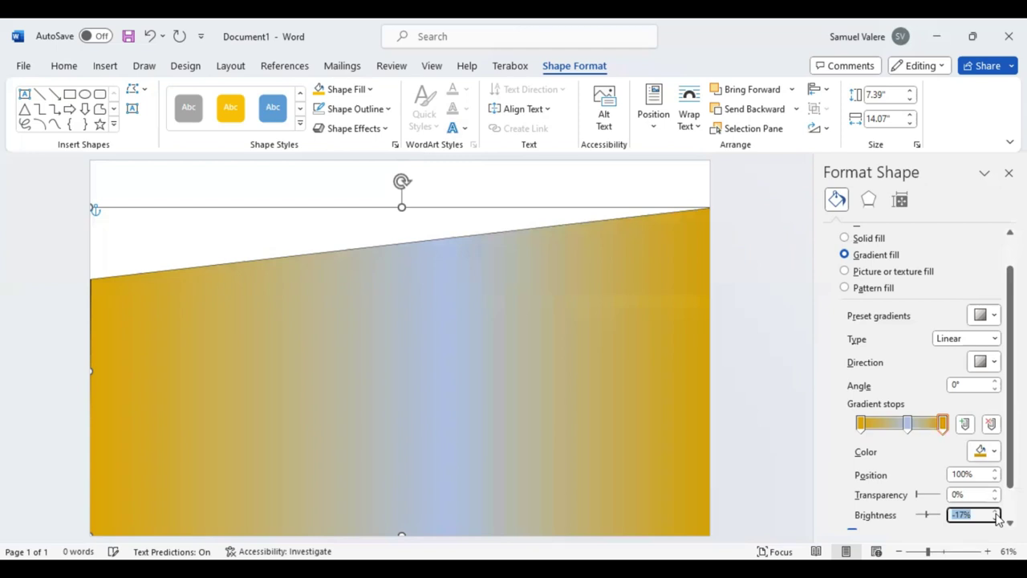
Make the middle stop pale gold at 84% brightness, positioned at 50%, then resize the shape's left edge
{"action": "left_click", "coordinate": [909, 424]}
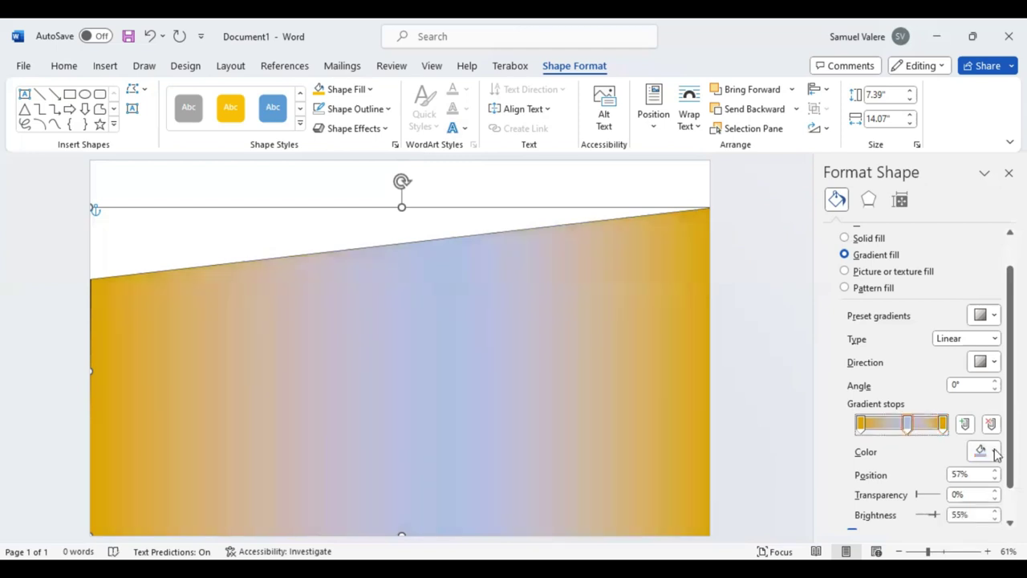
{"action": "left_click", "coordinate": [995, 452]}
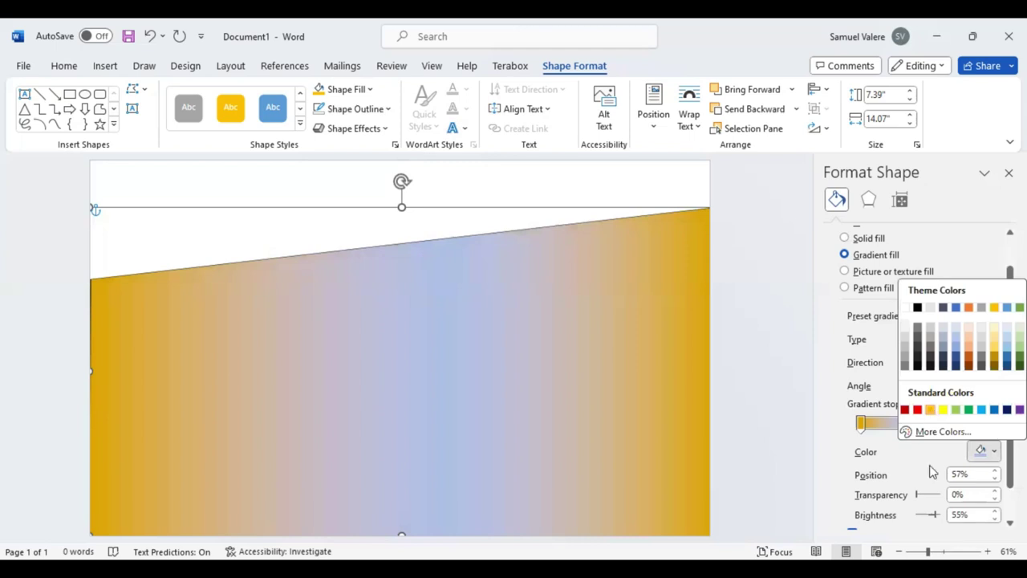
{"action": "left_click", "coordinate": [973, 514]}
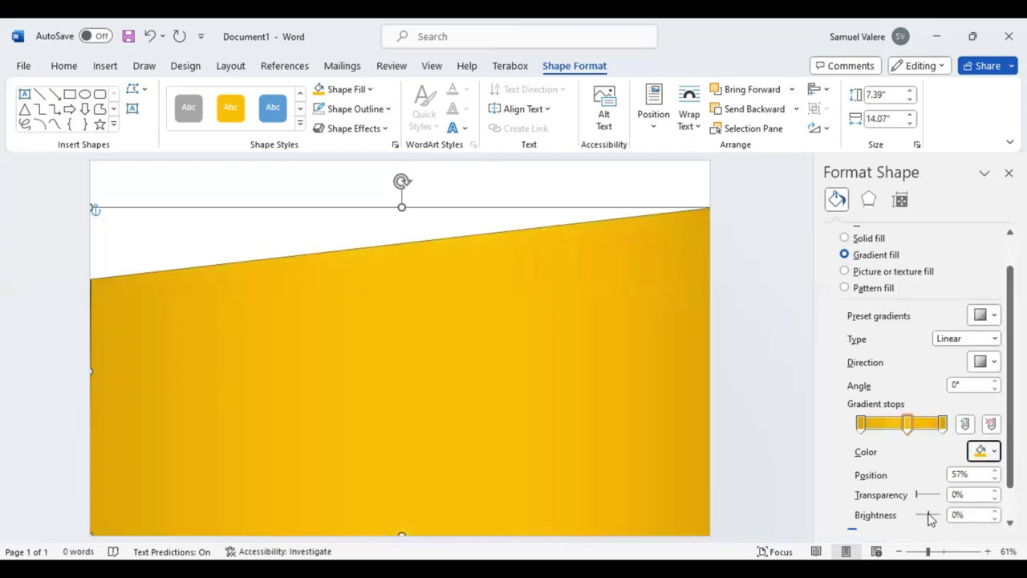
{"action": "left_click", "coordinate": [938, 516]}
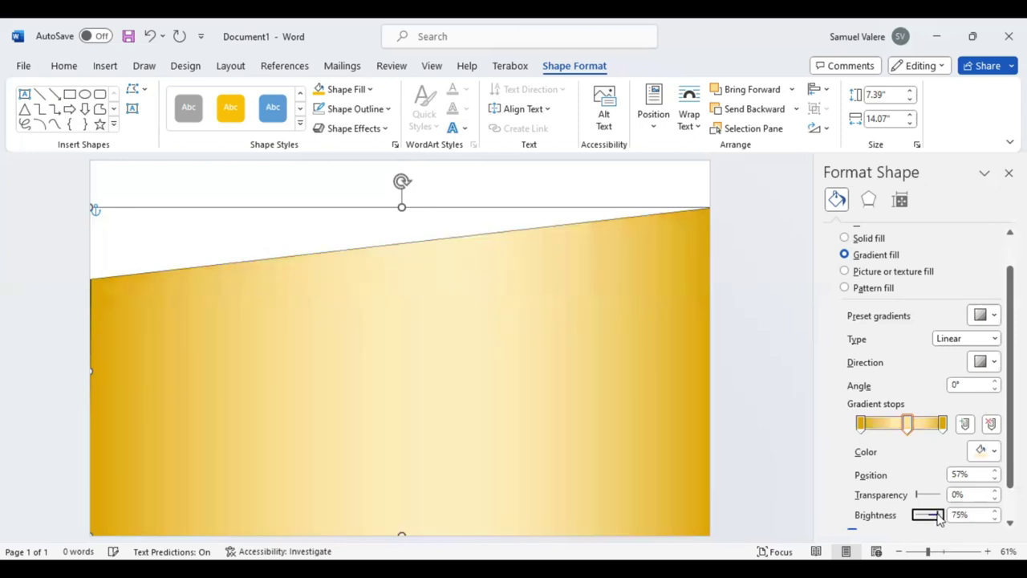
{"action": "left_click", "coordinate": [941, 518]}
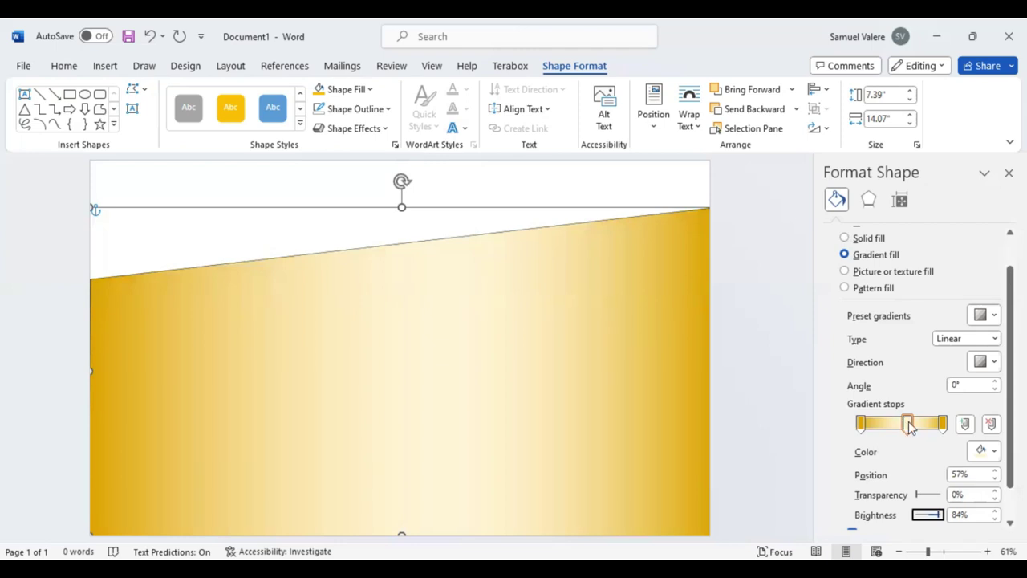
{"action": "left_click", "coordinate": [996, 480]}
{"action": "left_click", "coordinate": [996, 480]}
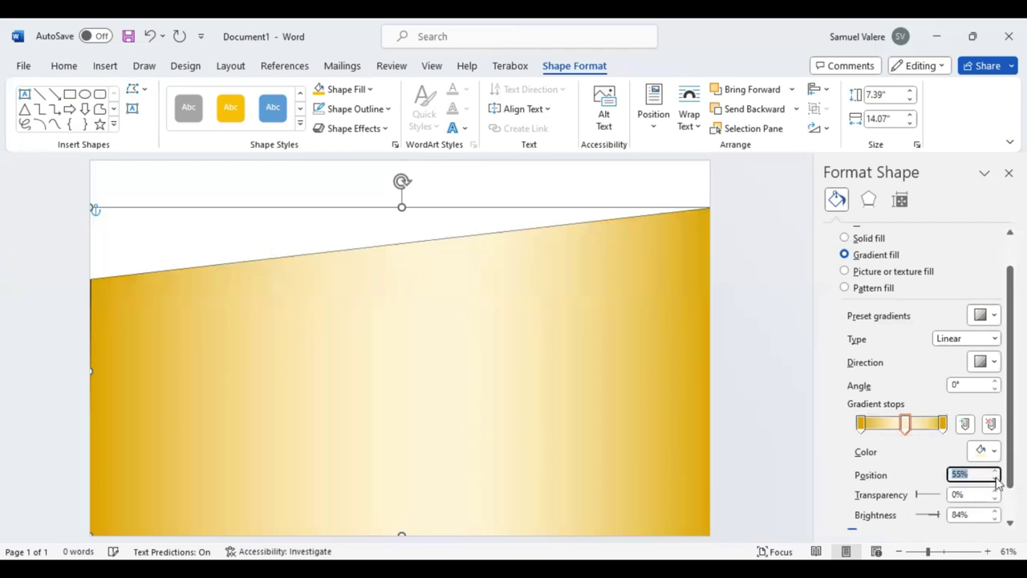
{"action": "left_click", "coordinate": [996, 480]}
{"action": "left_click", "coordinate": [996, 480]}
{"action": "left_click", "coordinate": [996, 480]}
{"action": "left_click", "coordinate": [995, 479]}
{"action": "left_click", "coordinate": [996, 480]}
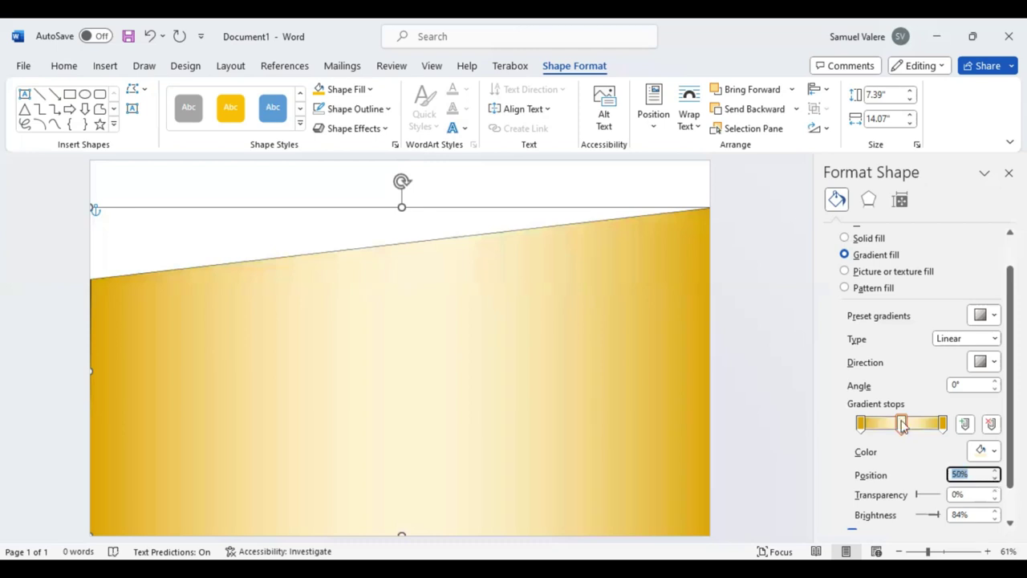
{"action": "left_click", "coordinate": [486, 350]}
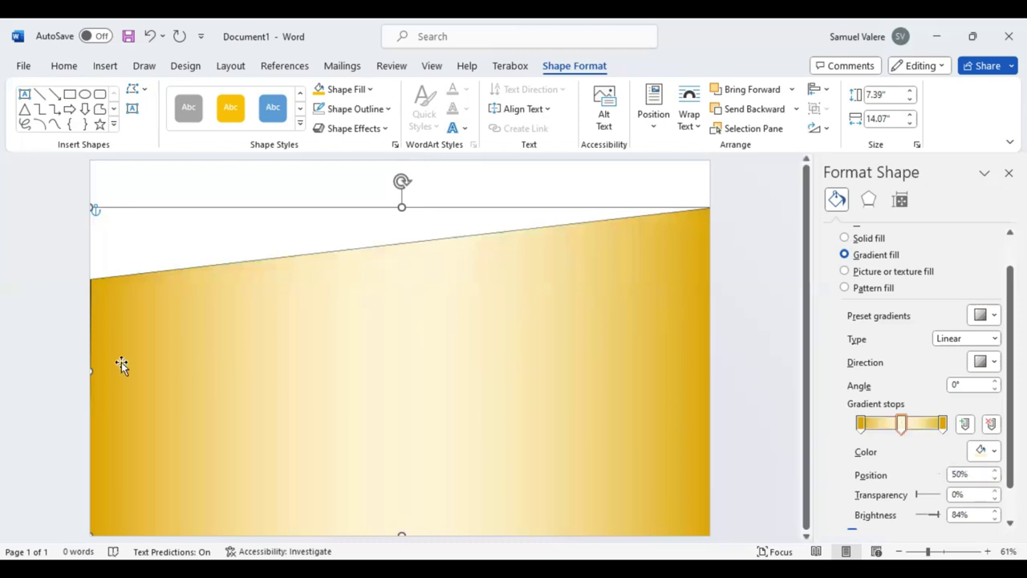
{"action": "left_click_drag", "start_coordinate": [91, 370], "coordinate": [75, 368]}
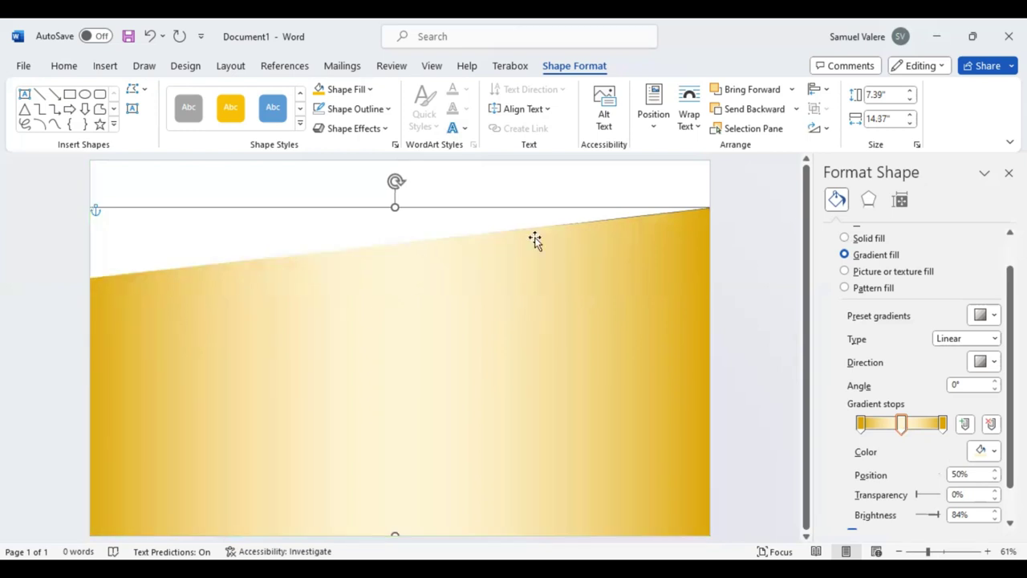
Stretch the gold shape to 8.25" tall and send it behind the black shape
{"action": "left_click", "coordinate": [752, 111]}
{"action": "left_click_drag", "start_coordinate": [502, 206], "coordinate": [502, 189]}
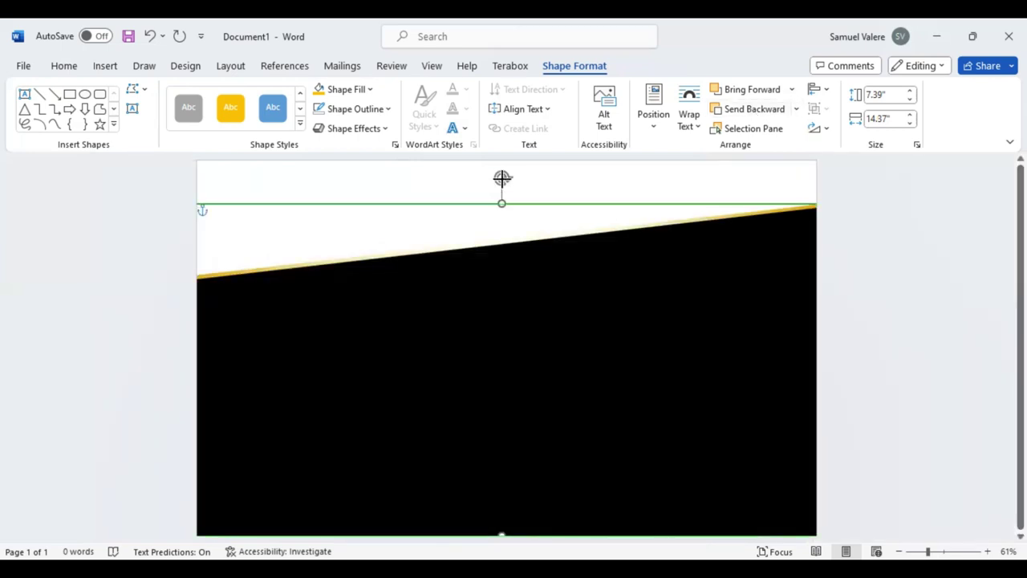
{"action": "left_click_drag", "start_coordinate": [501, 203], "coordinate": [502, 191]}
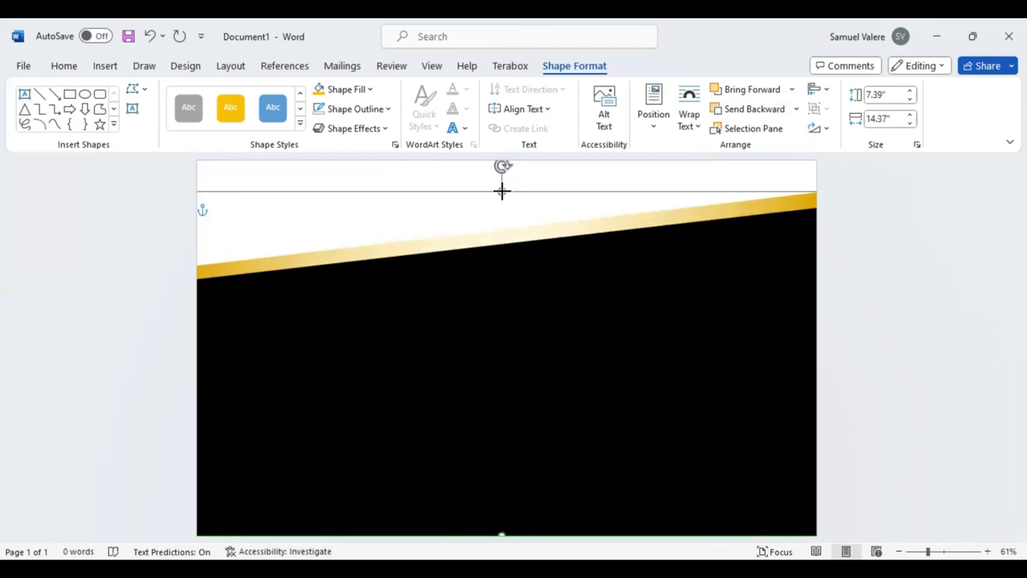
{"action": "left_click_drag", "start_coordinate": [501, 190], "coordinate": [501, 191]}
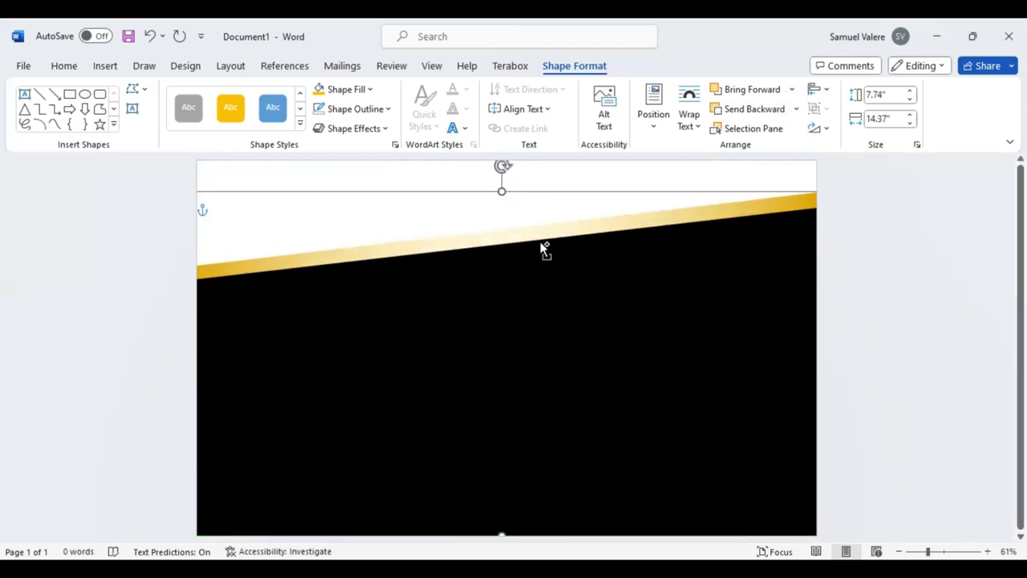
{"action": "key", "text": "Delete"}
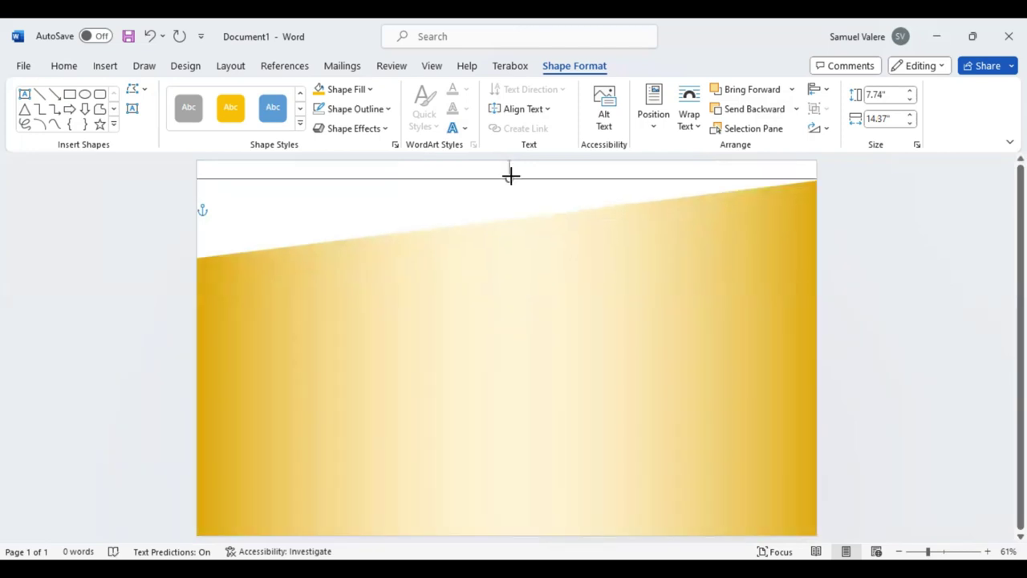
{"action": "left_click_drag", "start_coordinate": [511, 176], "coordinate": [508, 173]}
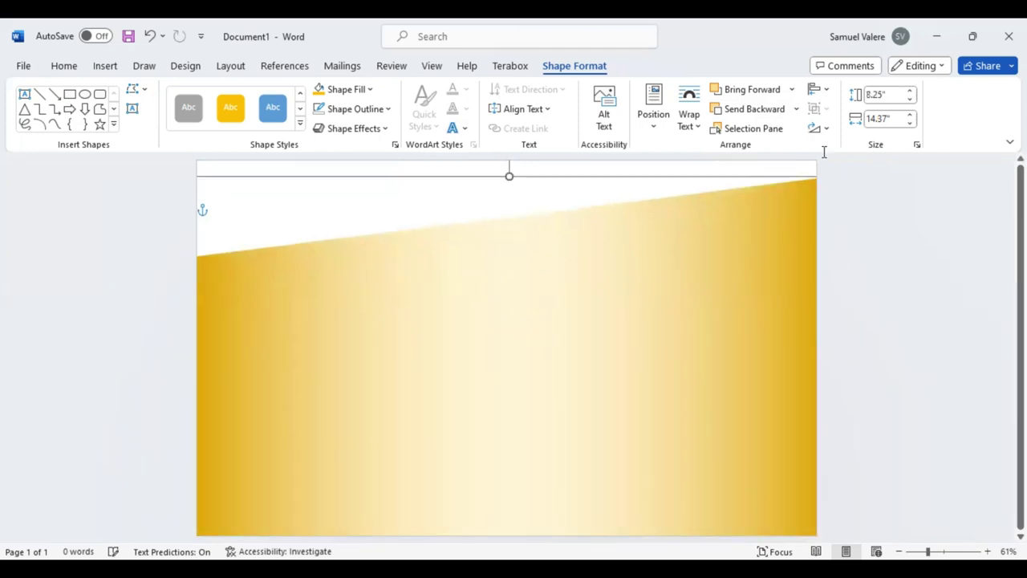
{"action": "left_click", "coordinate": [751, 110]}
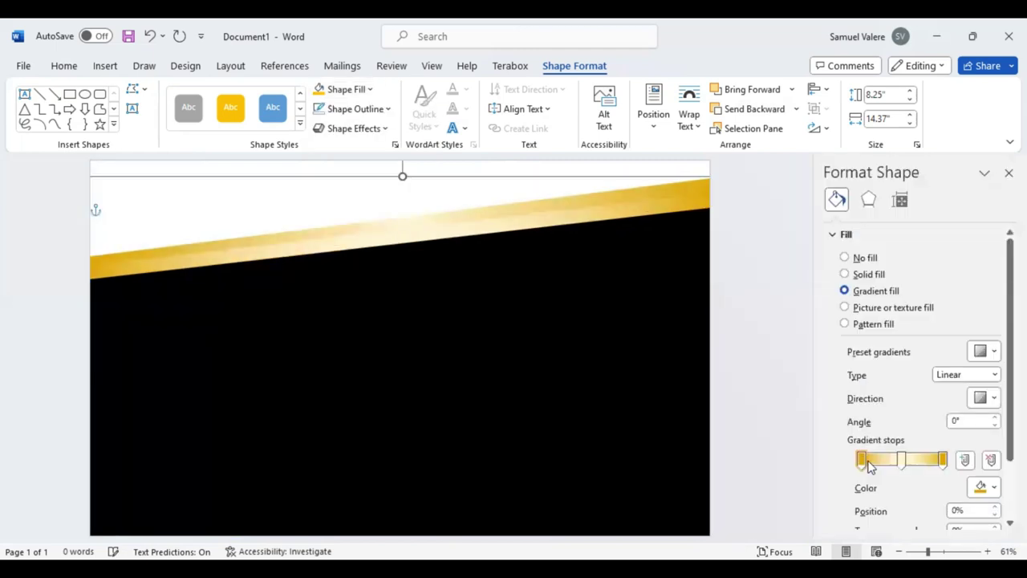
Move the gold gradient's end stops to 13% and 92%
{"action": "left_click_drag", "start_coordinate": [868, 464], "coordinate": [942, 465]}
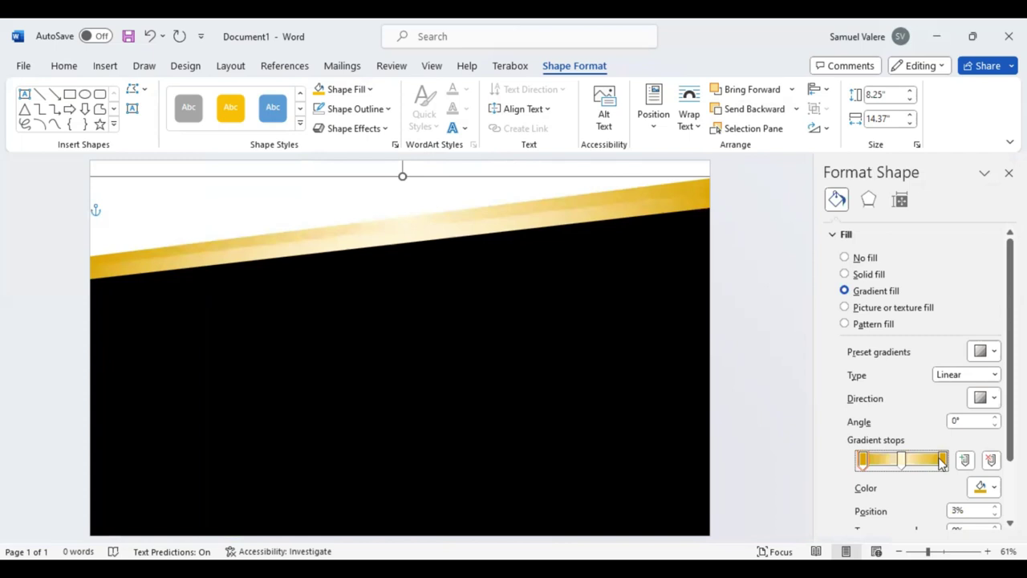
{"action": "left_click_drag", "start_coordinate": [943, 460], "coordinate": [937, 464]}
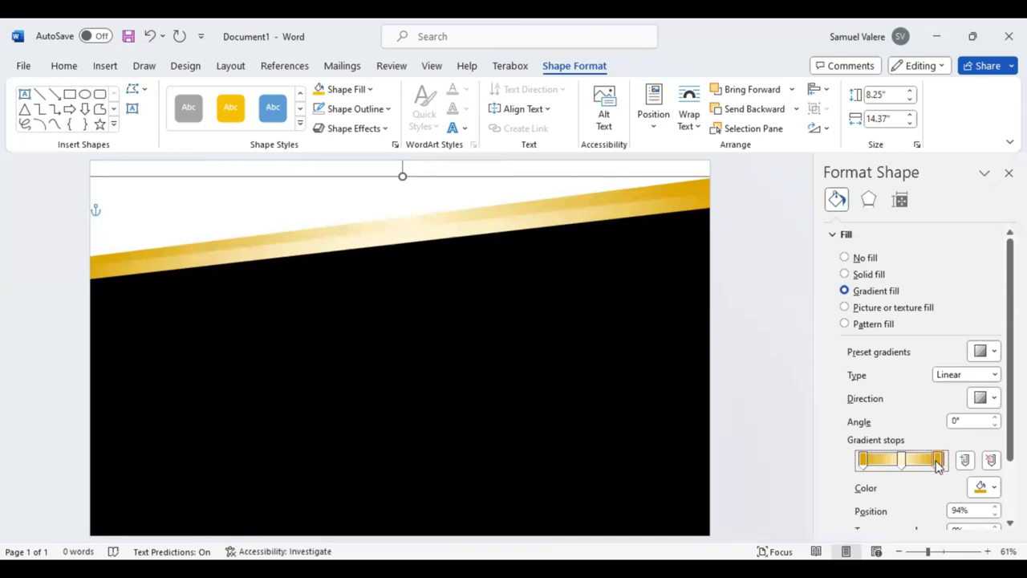
{"action": "left_click_drag", "start_coordinate": [936, 463], "coordinate": [933, 464]}
{"action": "left_click_drag", "start_coordinate": [864, 465], "coordinate": [869, 465]}
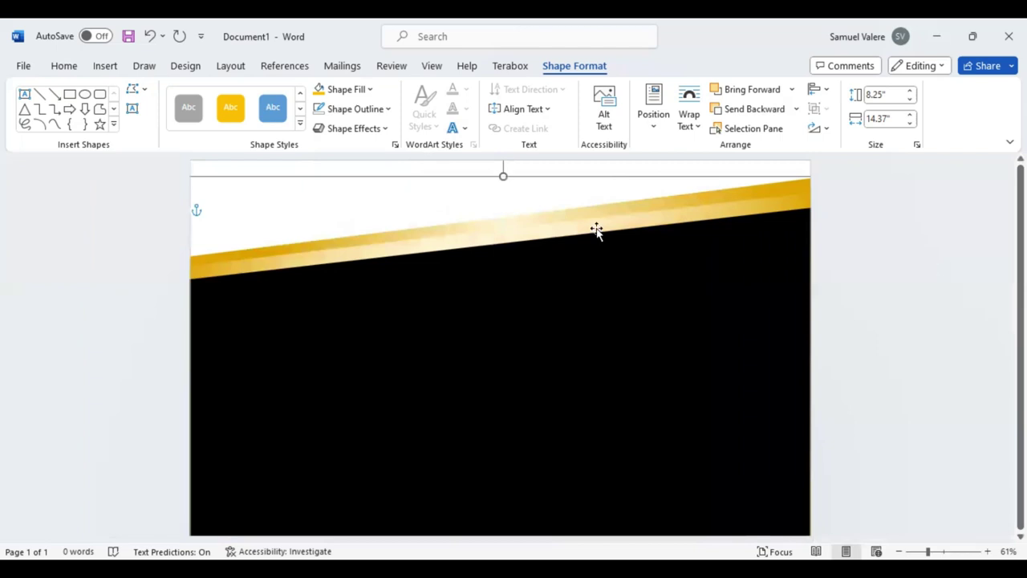
Adjust the gold shape's top edge so it stands about 8.16" tall
{"action": "left_click_drag", "start_coordinate": [503, 176], "coordinate": [505, 209]}
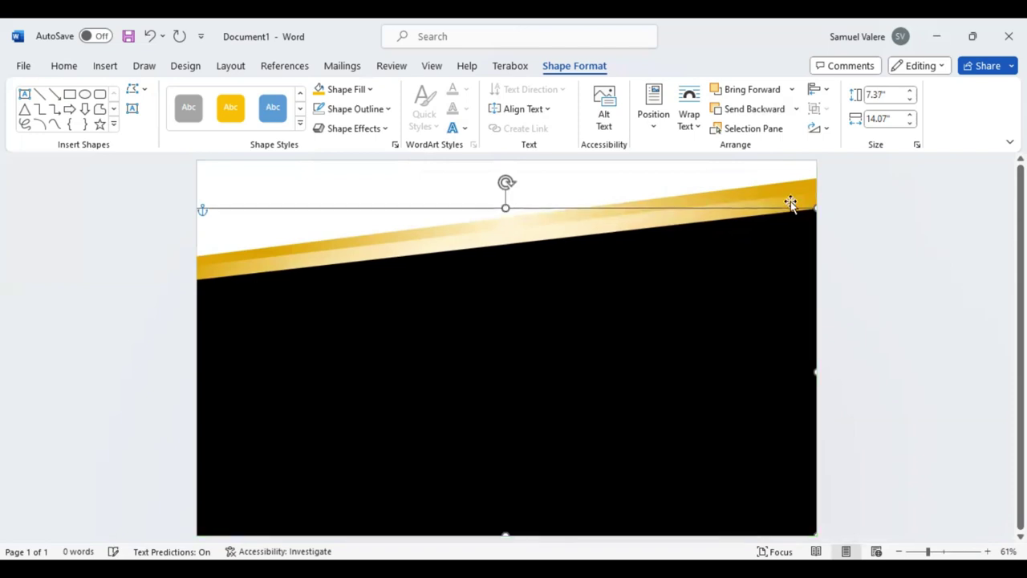
{"action": "key", "text": "ctrl+z"}
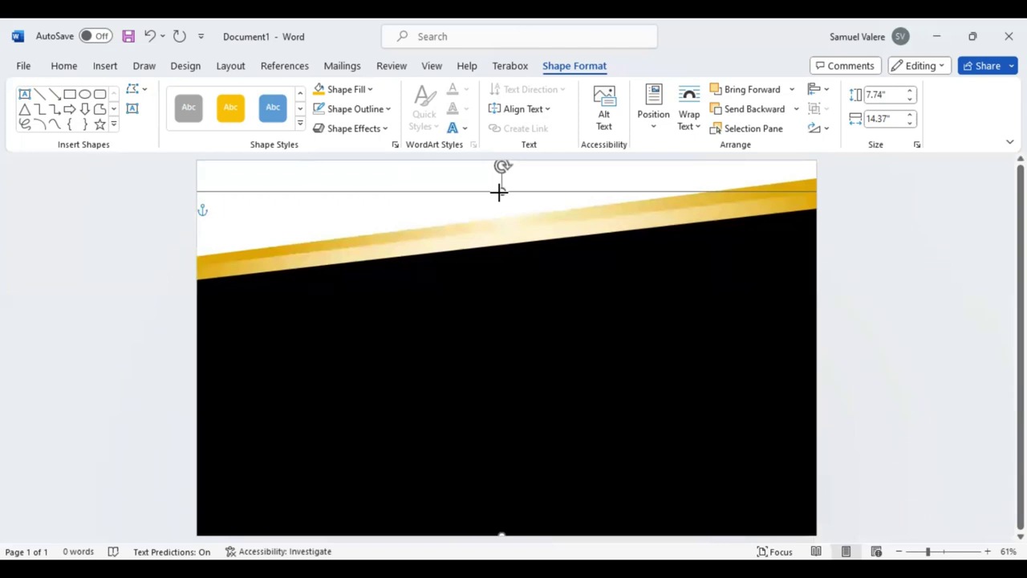
{"action": "key", "text": "ctrl+z"}
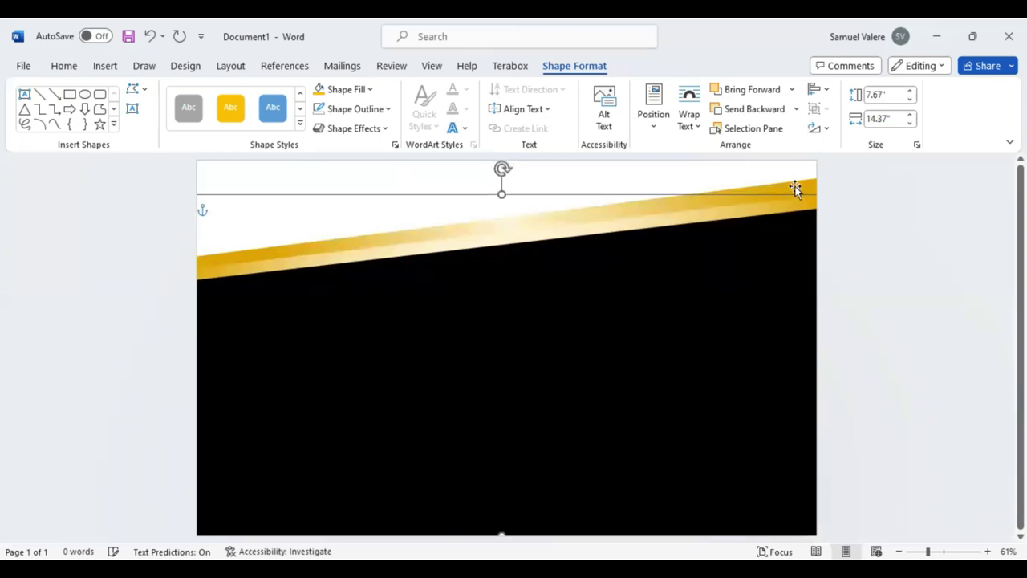
{"action": "left_click_drag", "start_coordinate": [501, 193], "coordinate": [508, 180]}
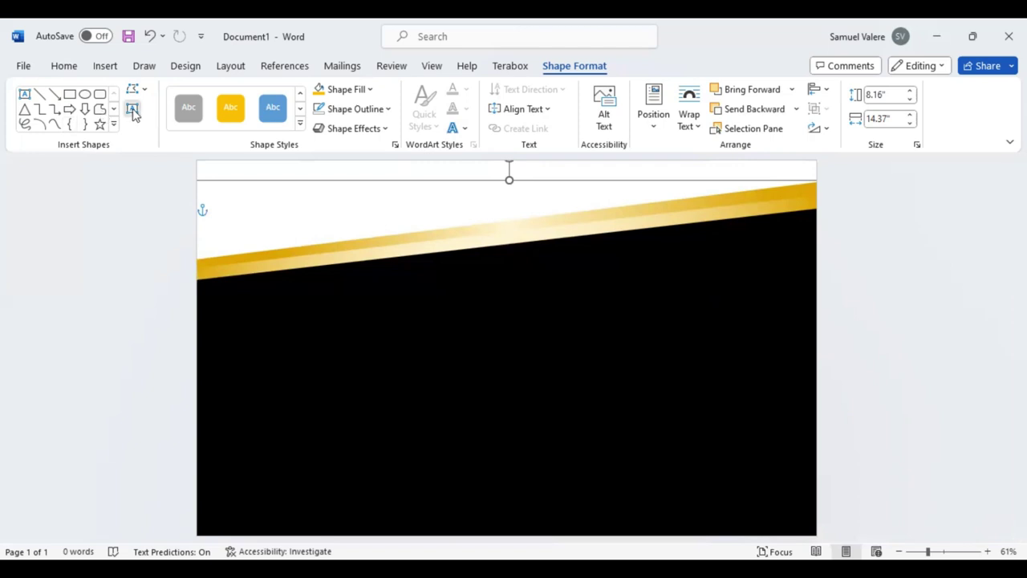
{"action": "left_click", "coordinate": [24, 94]}
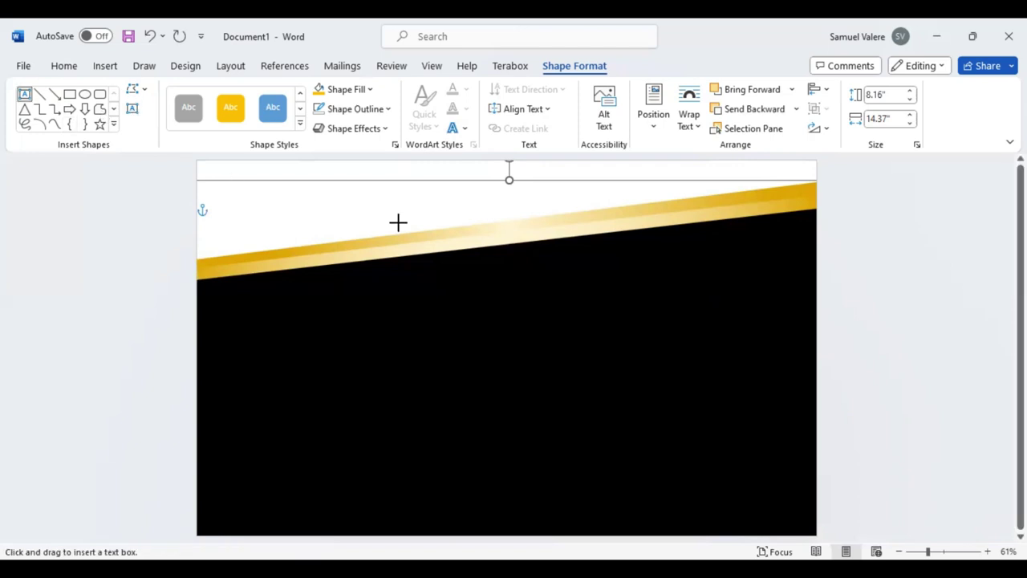
Draw a text box in the top-left white area, type 'Certificate', and select the text
{"action": "left_click_drag", "start_coordinate": [226, 181], "coordinate": [399, 223]}
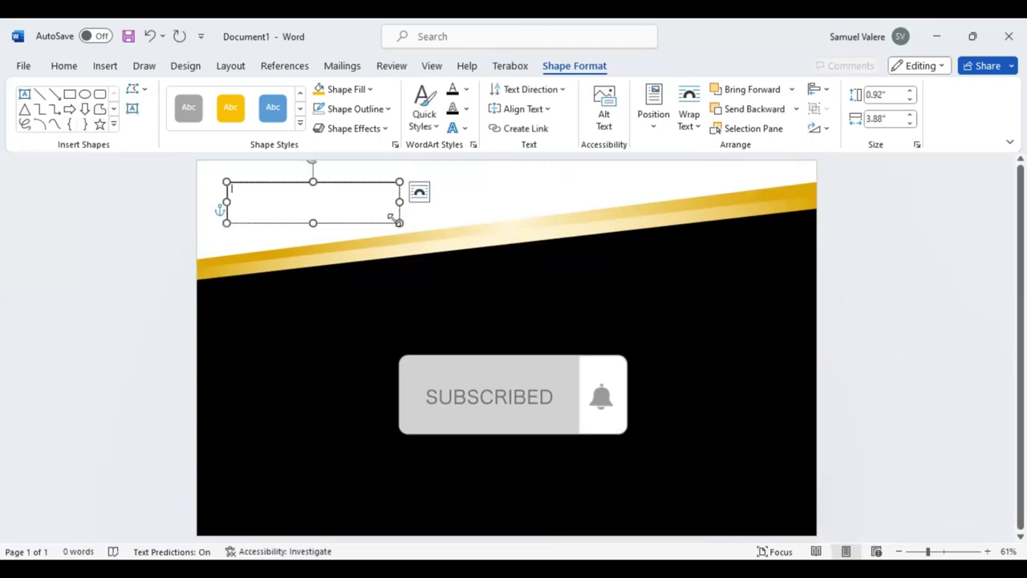
{"action": "type", "text": "On"}
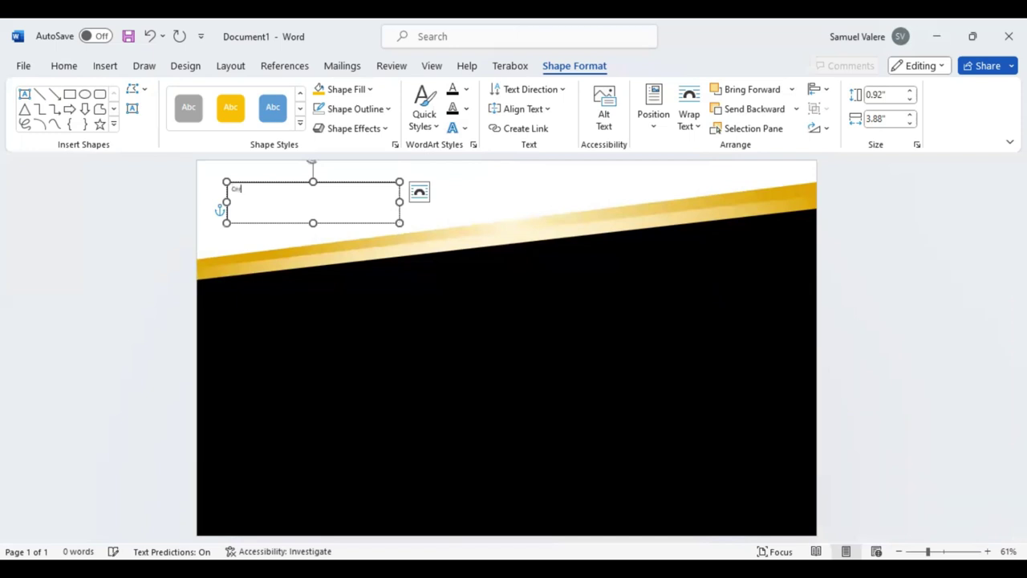
{"action": "type", "text": "line"}
{"action": "type", "text": "cat"}
{"action": "type", "text": "e"}
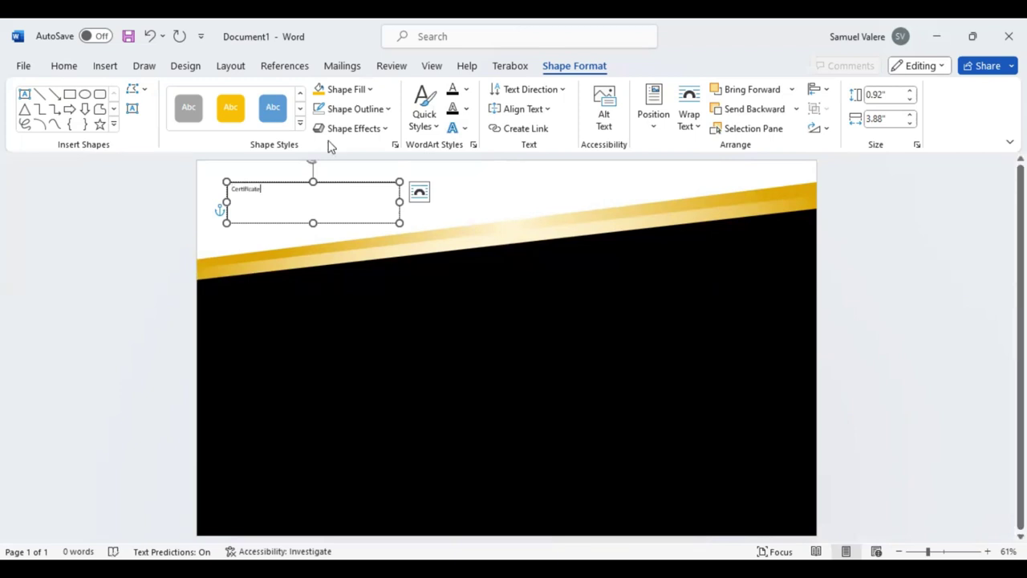
{"action": "key", "text": "ctrl+a"}
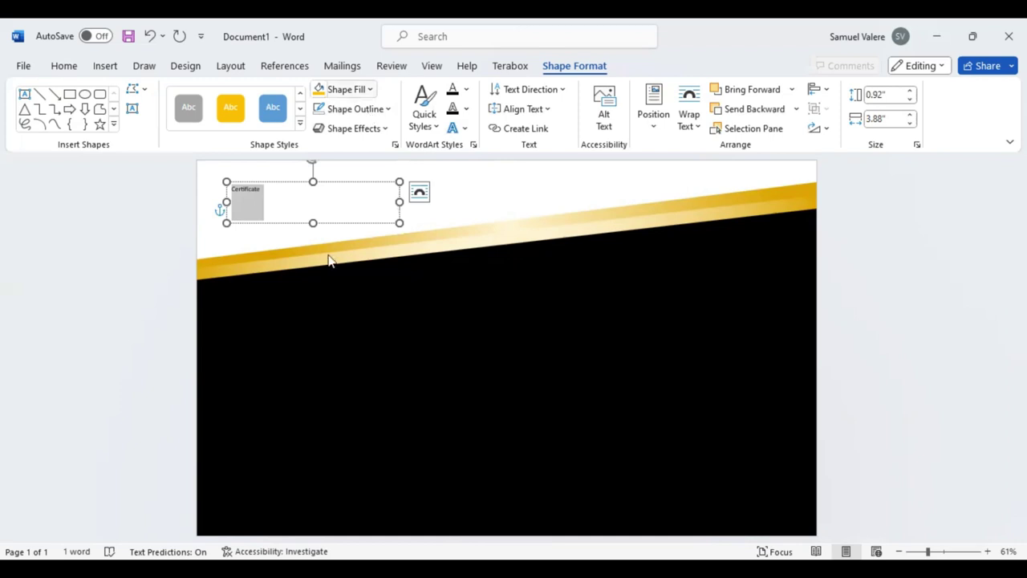
Set the title text to Georgia and enlarge it to 48 pt
{"action": "left_click", "coordinate": [65, 68]}
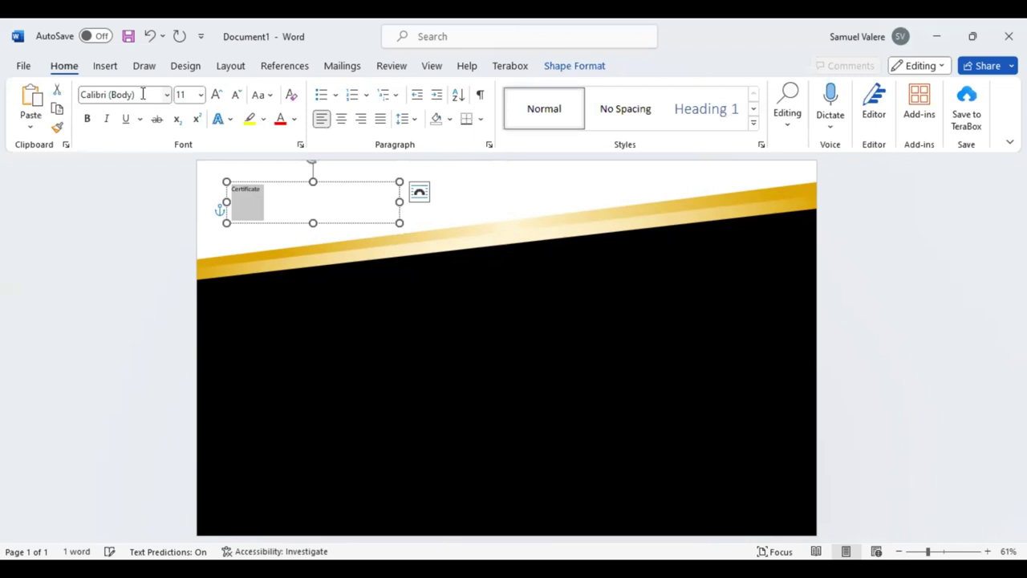
{"action": "left_click", "coordinate": [142, 93]}
{"action": "type", "text": "Georgia"}
{"action": "key", "text": "Return"}
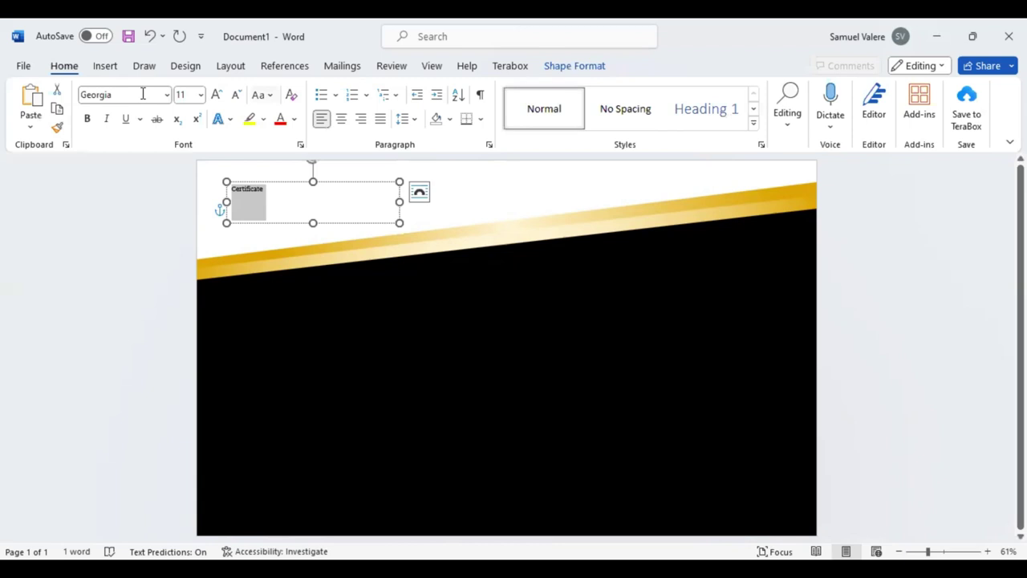
{"action": "left_click", "coordinate": [217, 94]}
{"action": "left_click", "coordinate": [216, 95]}
{"action": "left_click", "coordinate": [217, 94]}
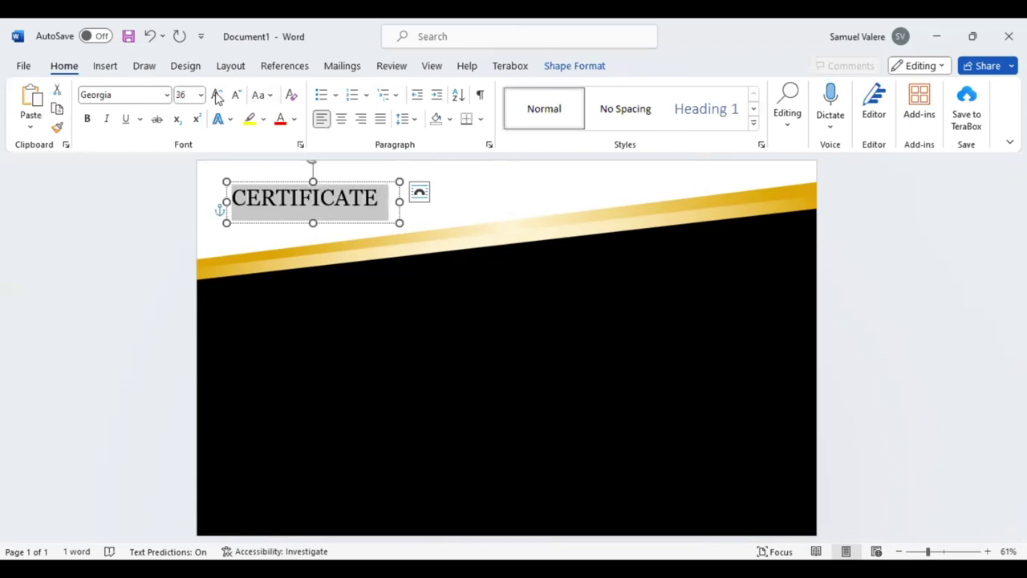
{"action": "left_click", "coordinate": [216, 94]}
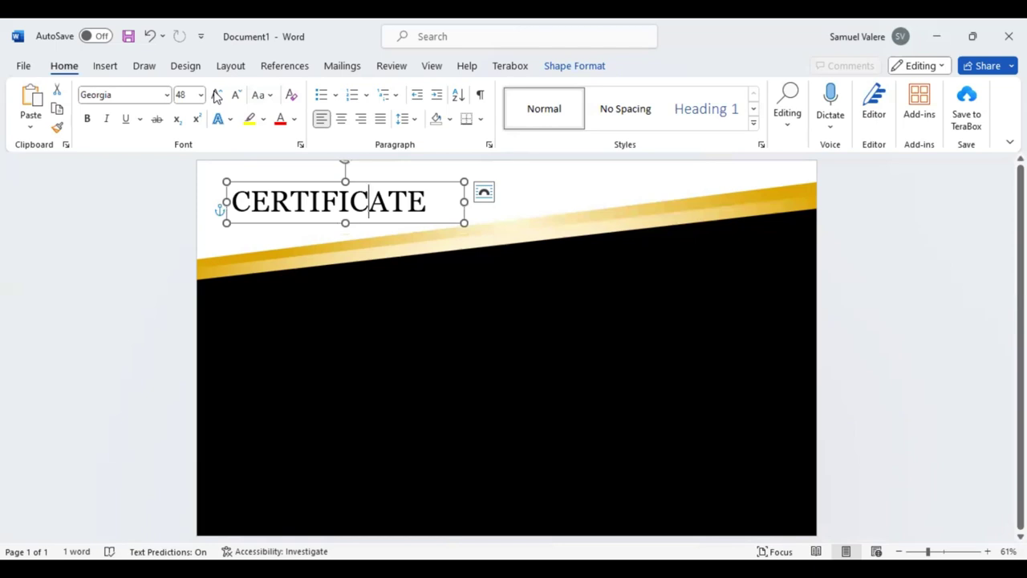
Centre CERTIFICATE in its box and move the box to the page's left edge
{"action": "key", "text": "ctrl+a"}
{"action": "key", "text": "ctrl+e"}
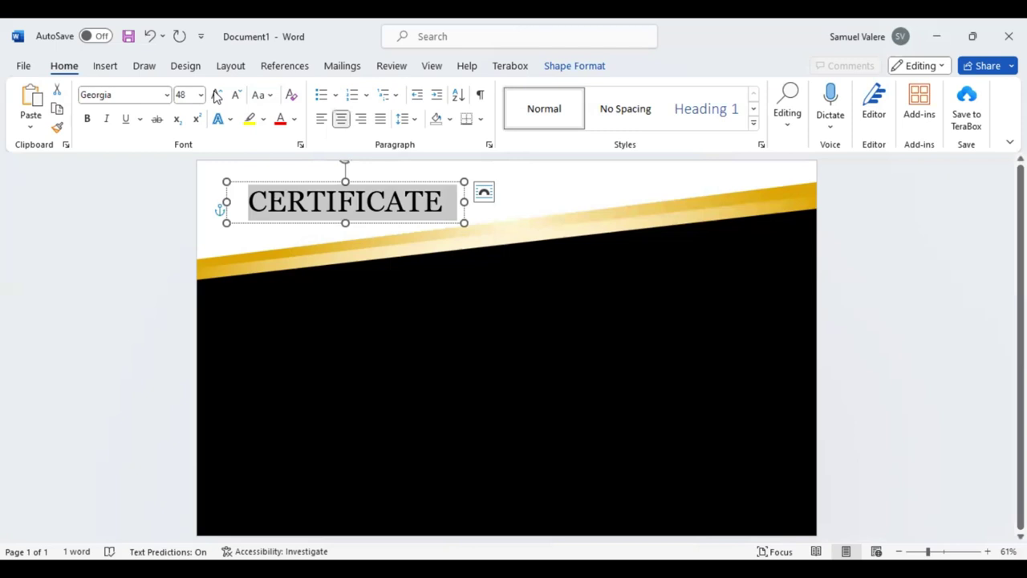
{"action": "key", "text": "Escape"}
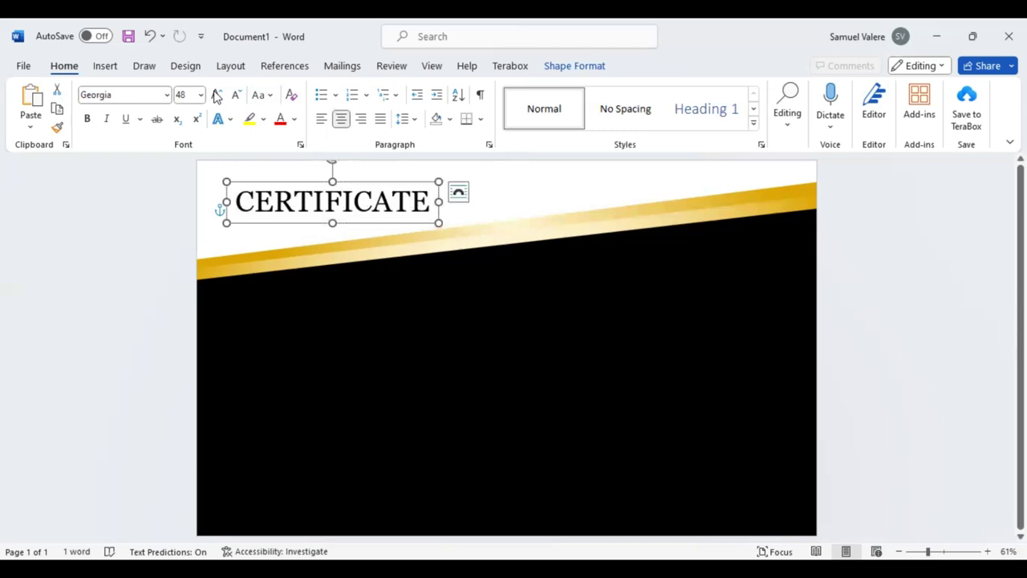
{"action": "left_click_drag", "start_coordinate": [347, 218], "coordinate": [317, 213]}
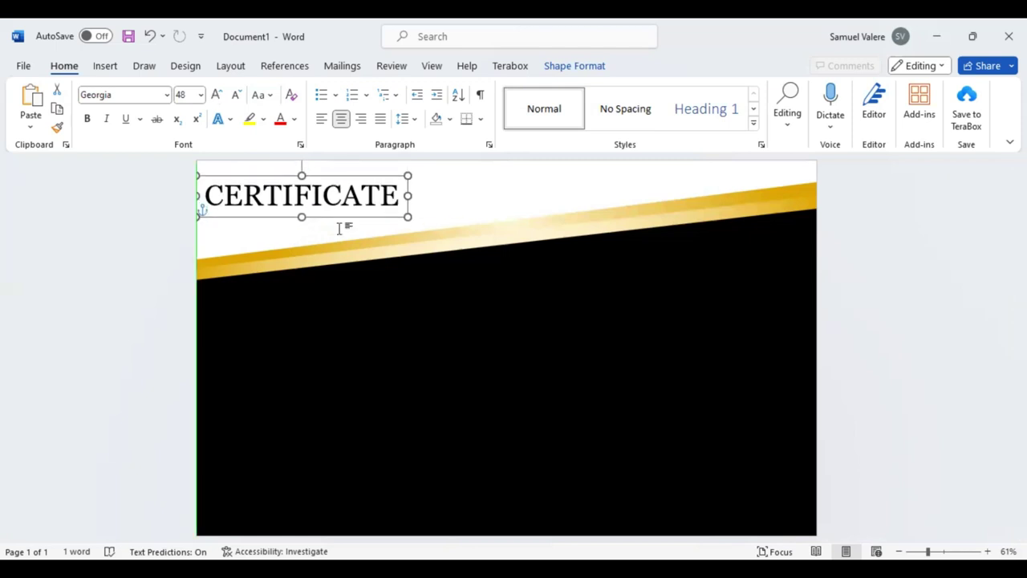
Duplicate the CERTIFICATE text box, shrink it to 28 pt, and make it read 'Of Achievement'
{"action": "key", "text": "ctrl+d"}
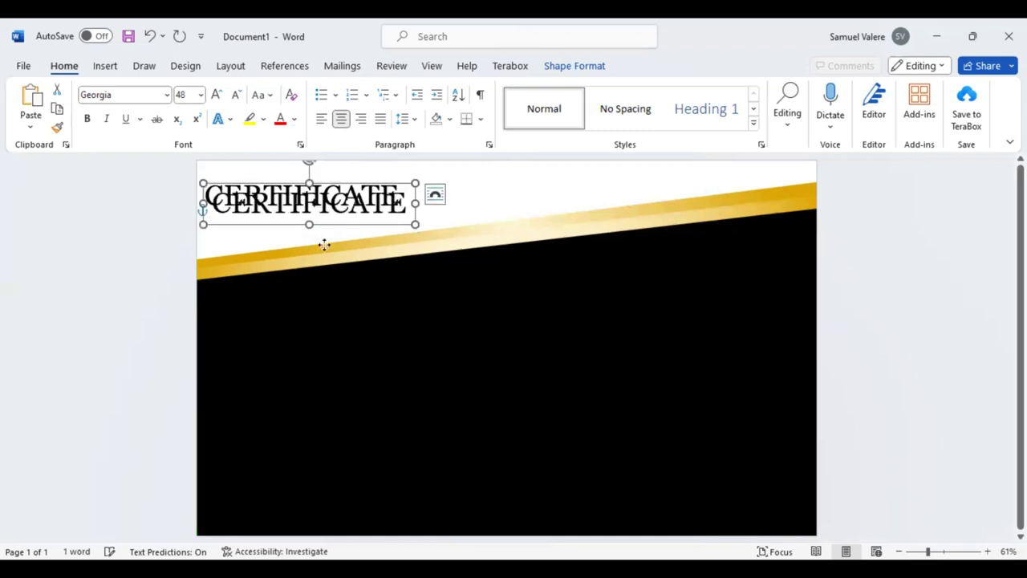
{"action": "key", "text": "ctrl+shift+comma"}
{"action": "key", "text": "ctrl+shift+comma"}
{"action": "key", "text": "ctrl+shift+comma"}
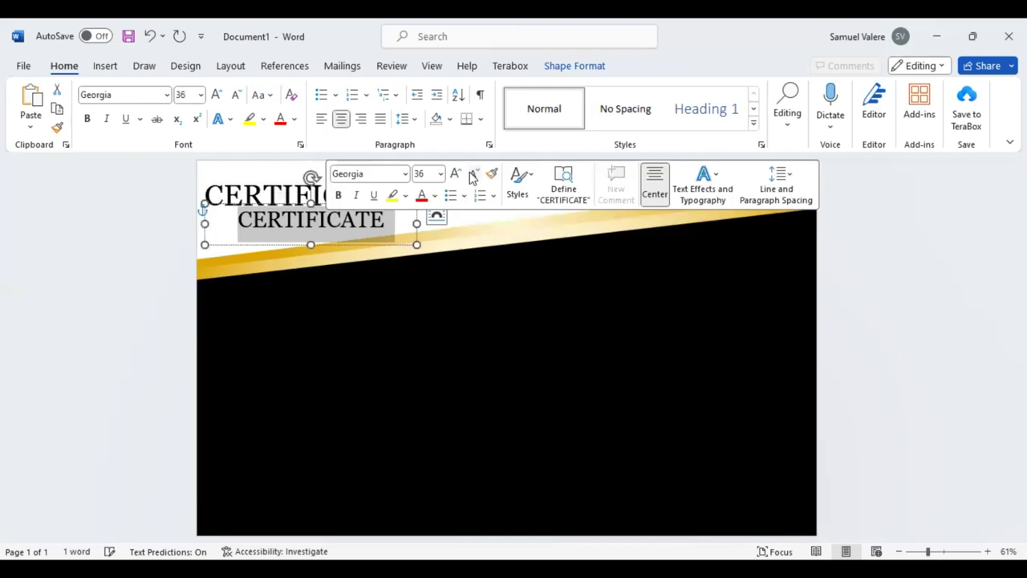
{"action": "key", "text": "ctrl+shift+comma"}
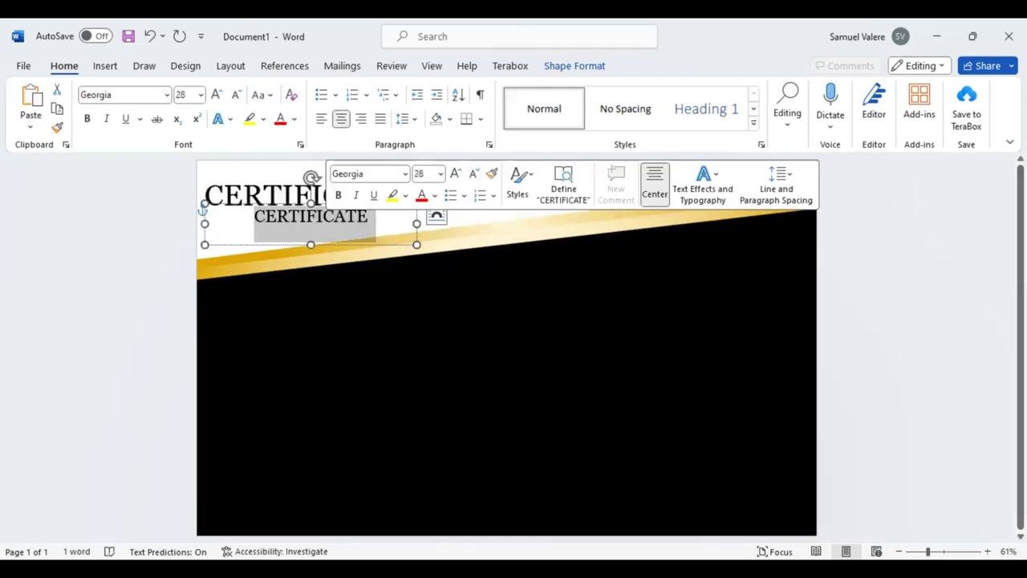
{"action": "type", "text": "Achie"}
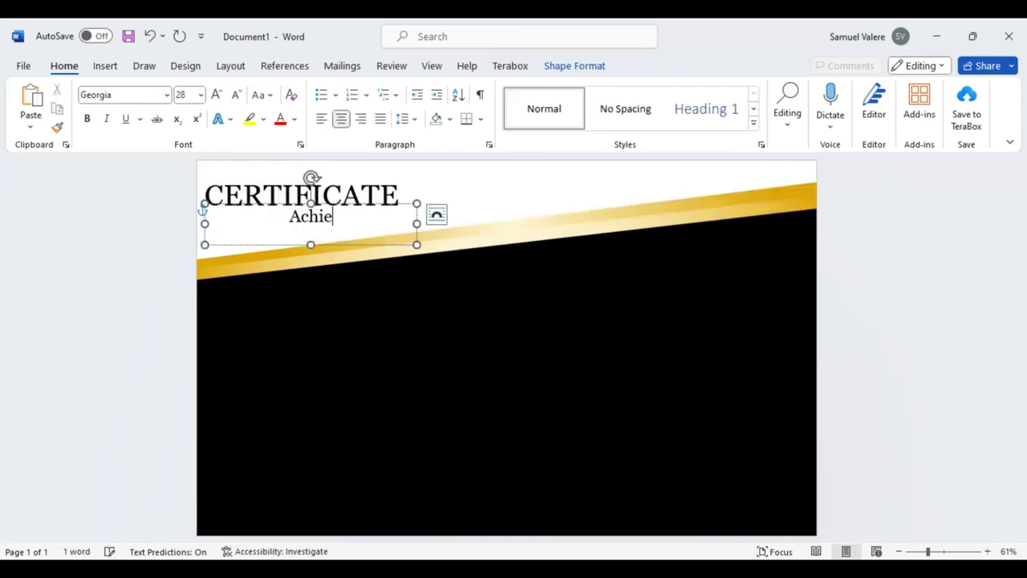
{"action": "type", "text": "vemen"}
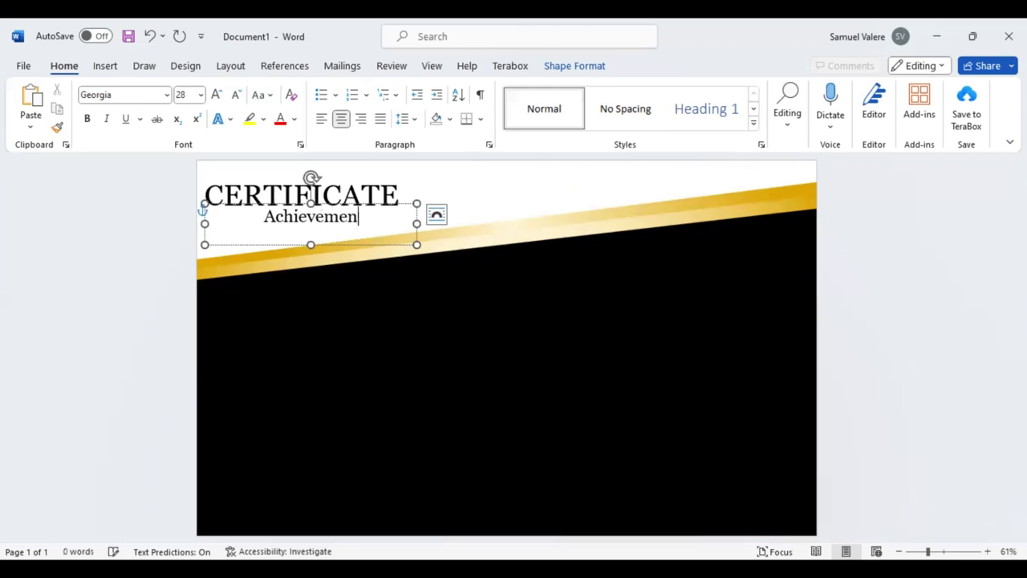
{"action": "type", "text": "t"}
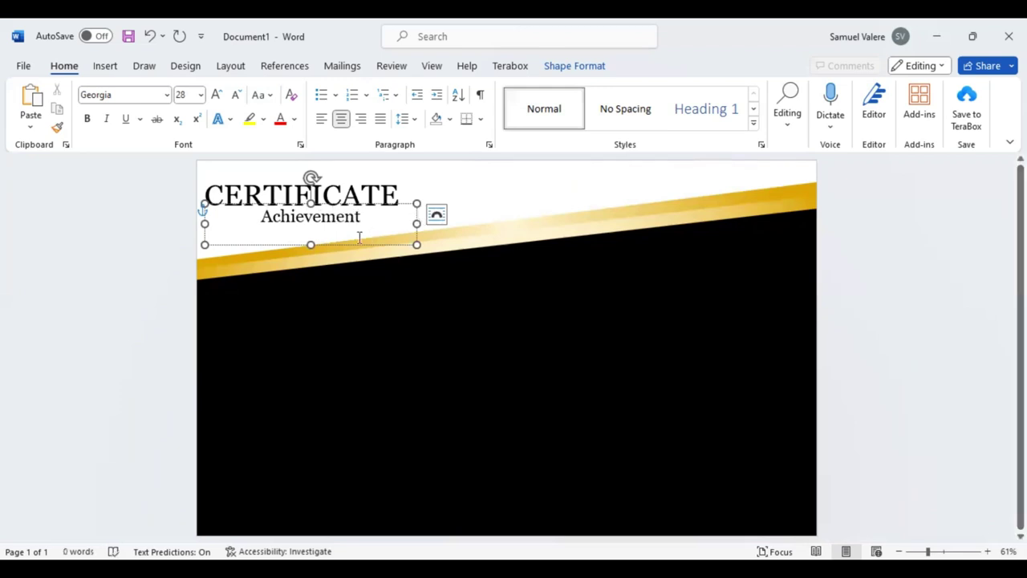
{"action": "left_click", "coordinate": [261, 215]}
{"action": "type", "text": "Of"}
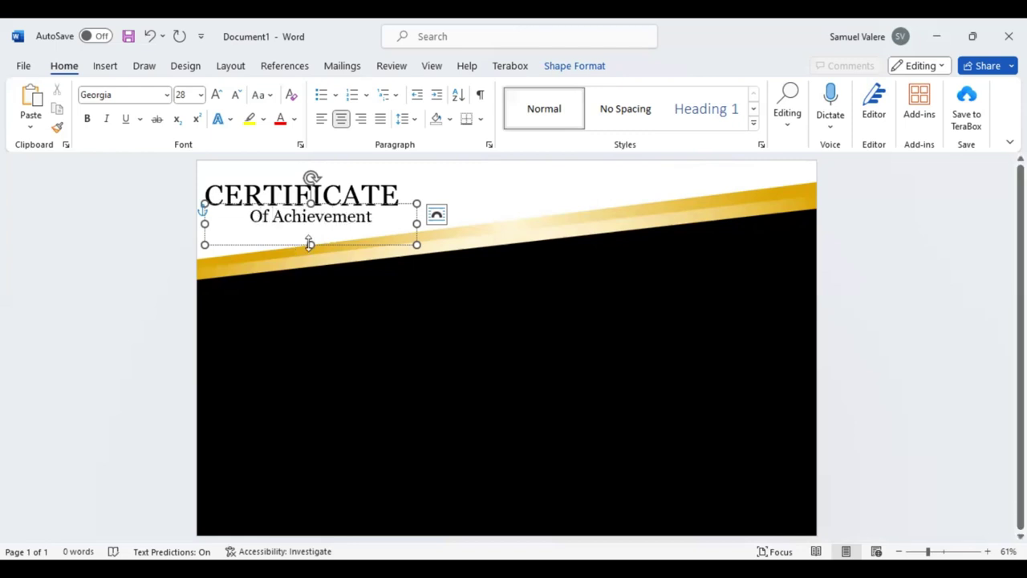
Trim the subtitle box and place it under CERTIFICATE against the page's left edge
{"action": "left_click_drag", "start_coordinate": [309, 244], "coordinate": [310, 226]}
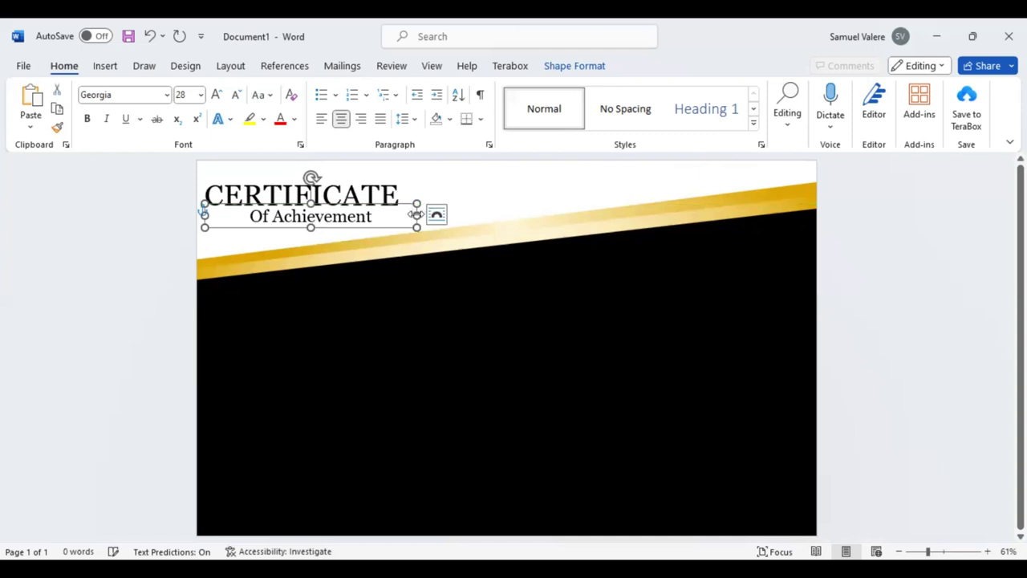
{"action": "left_click_drag", "start_coordinate": [416, 214], "coordinate": [349, 219]}
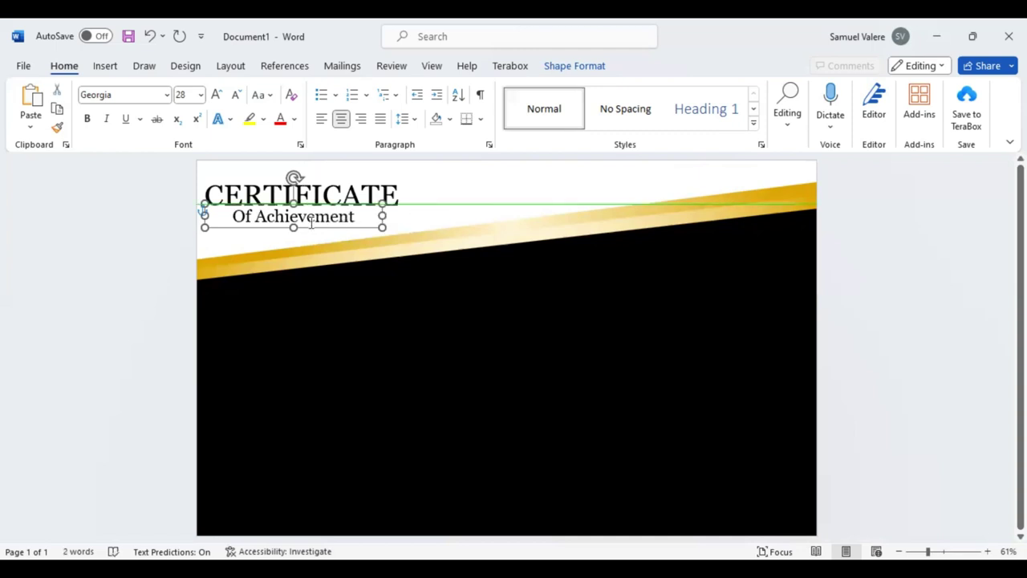
{"action": "left_click", "coordinate": [320, 226]}
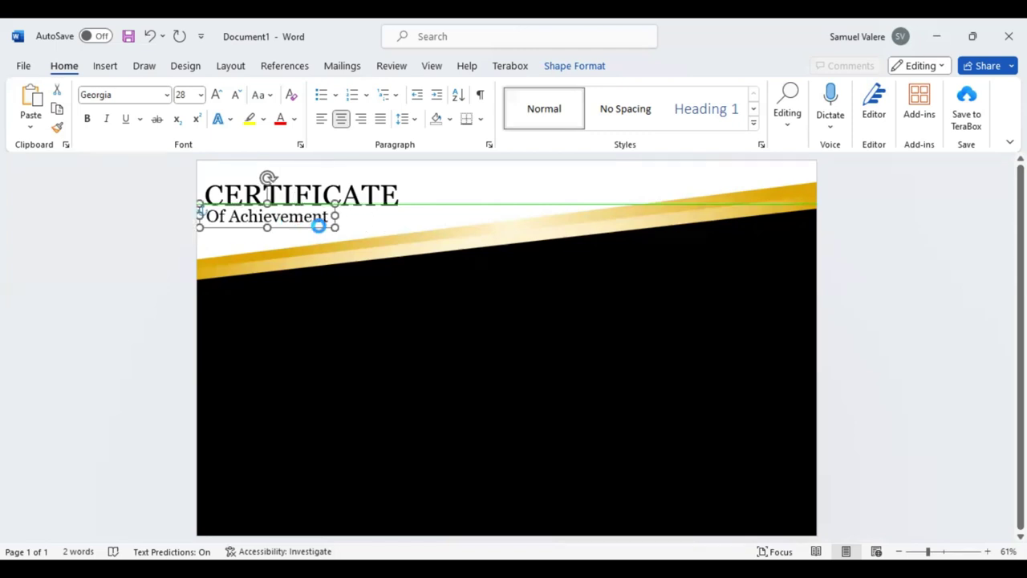
{"action": "left_click_drag", "start_coordinate": [320, 226], "coordinate": [318, 226]}
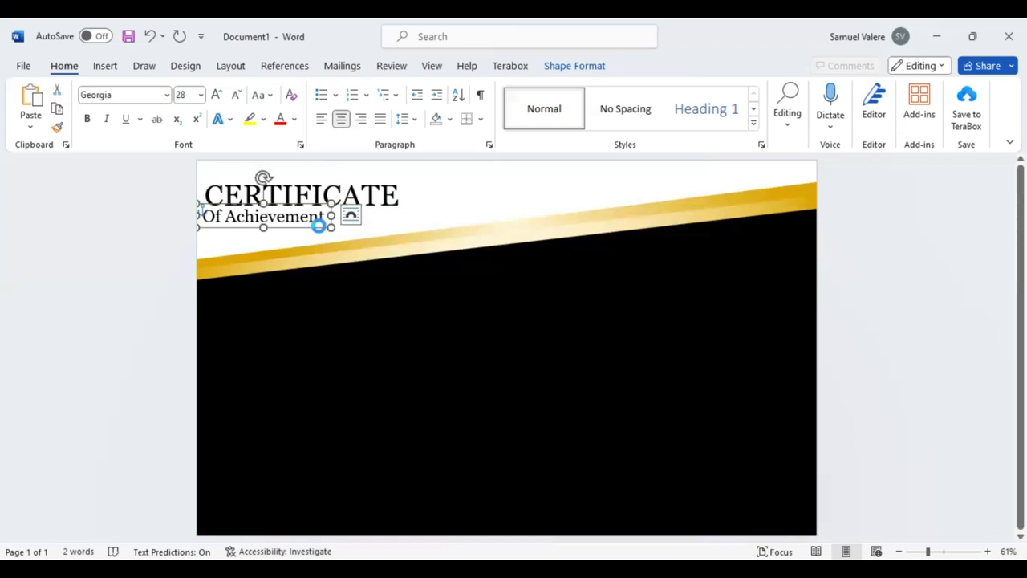
Reduce the subtitle to 26 pt, change it to 'Of achievement', and duplicate its text box
{"action": "right_click", "coordinate": [319, 227]}
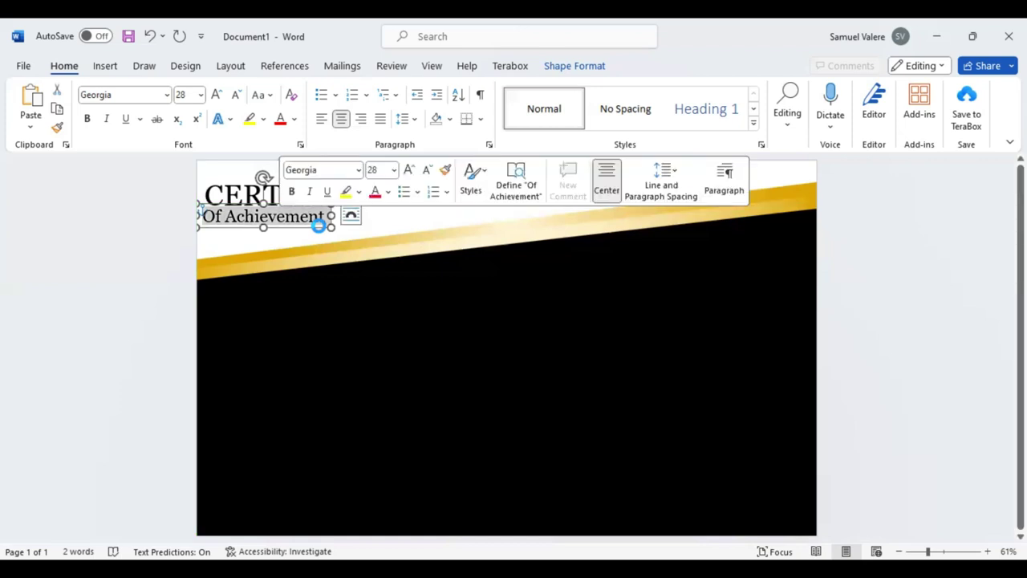
{"action": "left_click", "coordinate": [429, 173]}
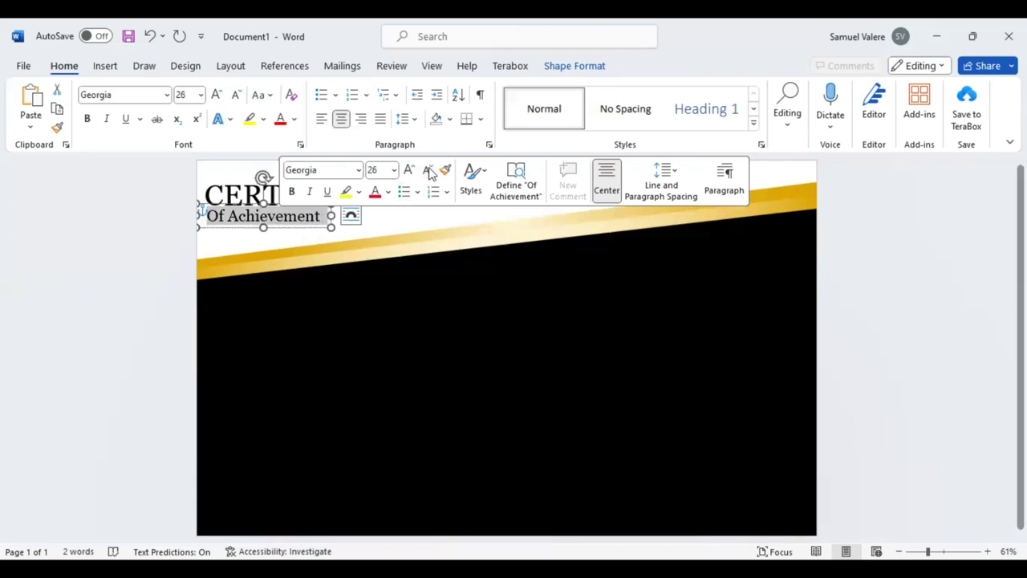
{"action": "left_click", "coordinate": [409, 284]}
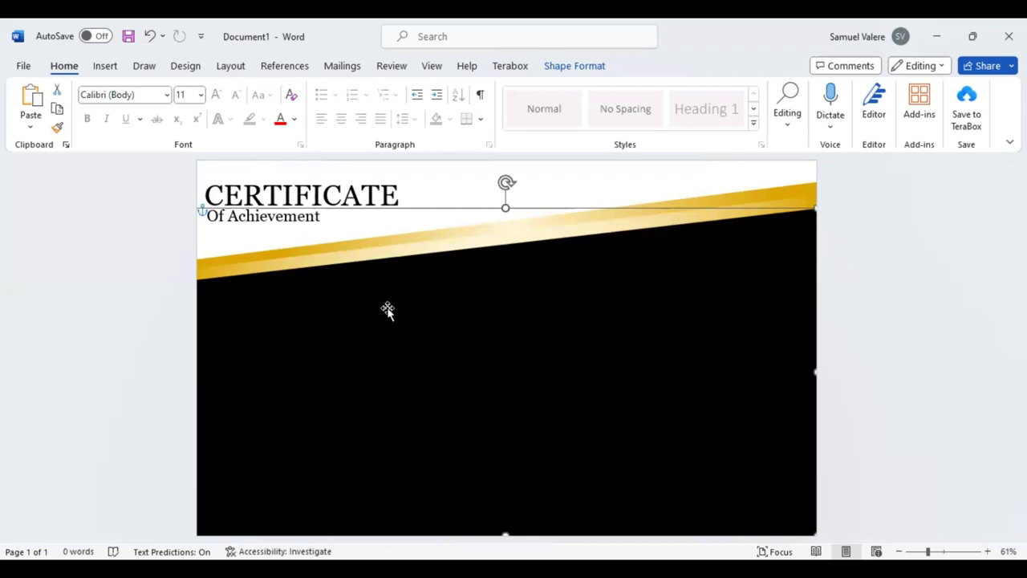
{"action": "left_click", "coordinate": [229, 216]}
{"action": "type", "text": "a"}
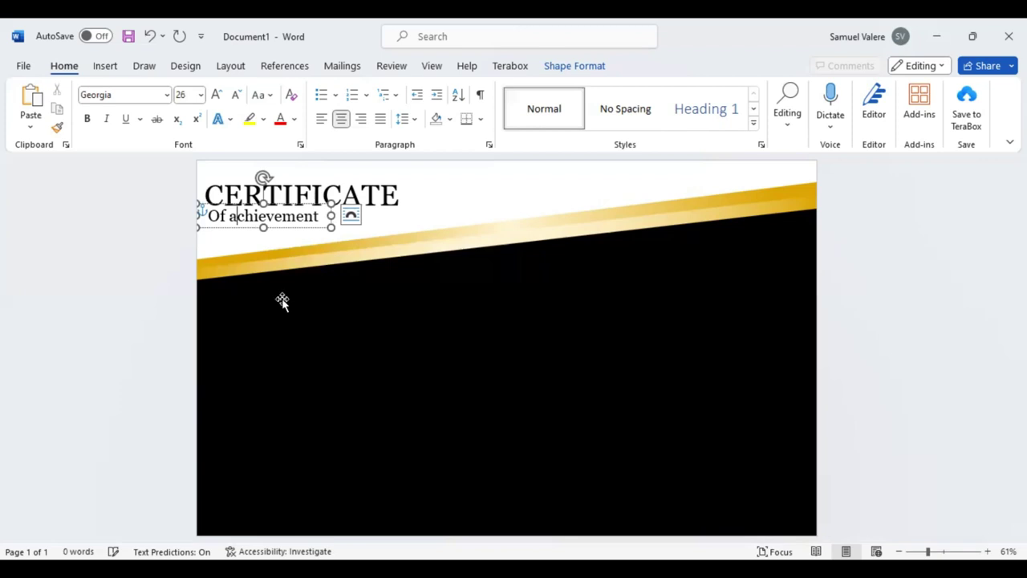
{"action": "left_click", "coordinate": [334, 273]}
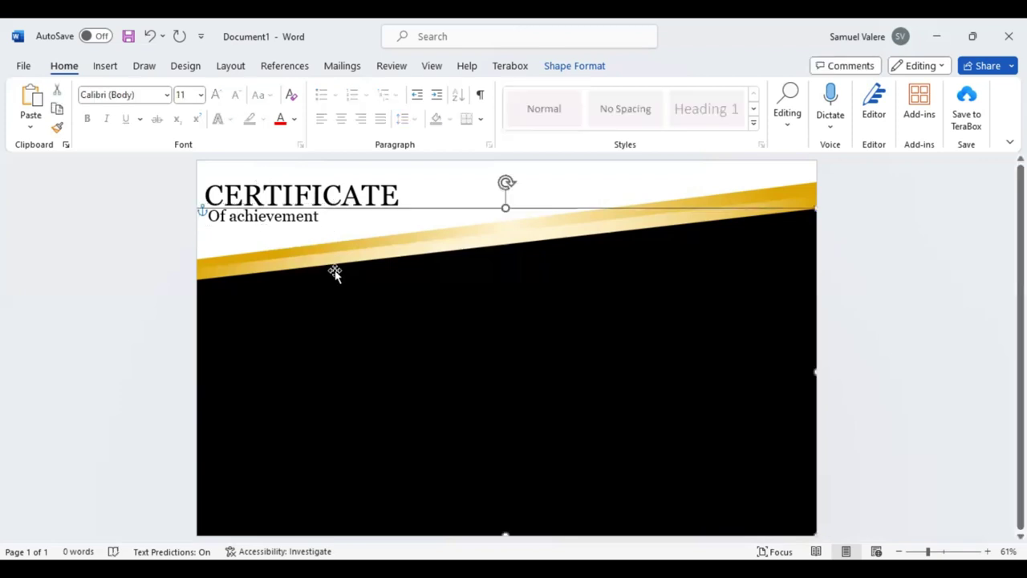
{"action": "left_click", "coordinate": [308, 229]}
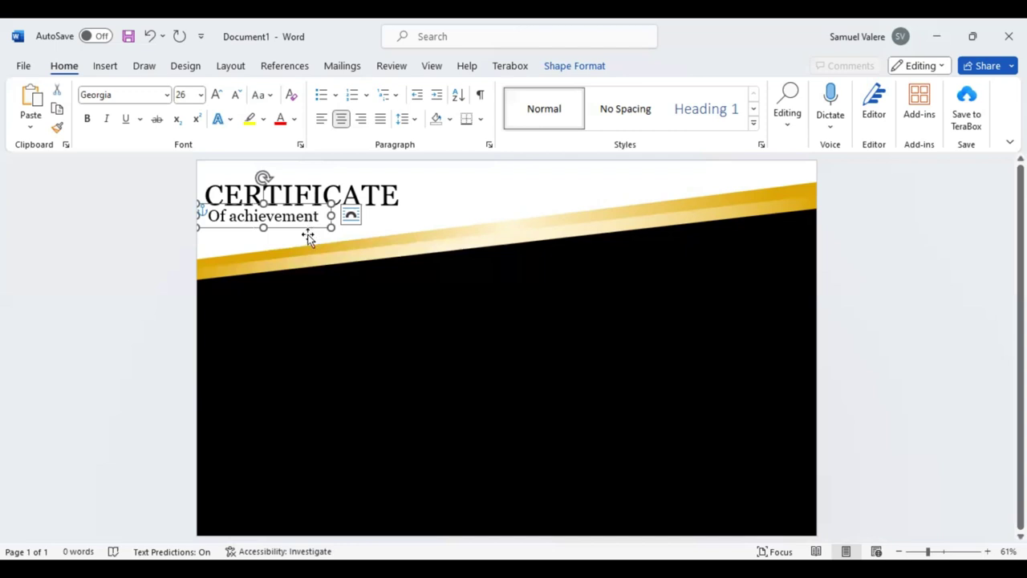
{"action": "key", "text": "ctrl+d"}
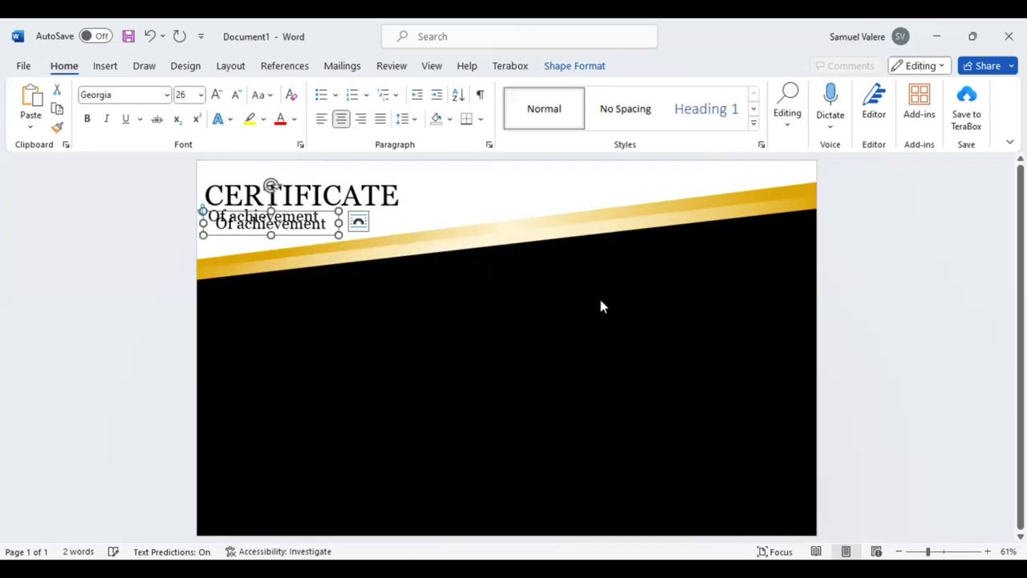
Move the copy into the black area, colour it gold, and retype it as 'This Certificate'
{"action": "left_click_drag", "start_coordinate": [481, 332], "coordinate": [601, 303]}
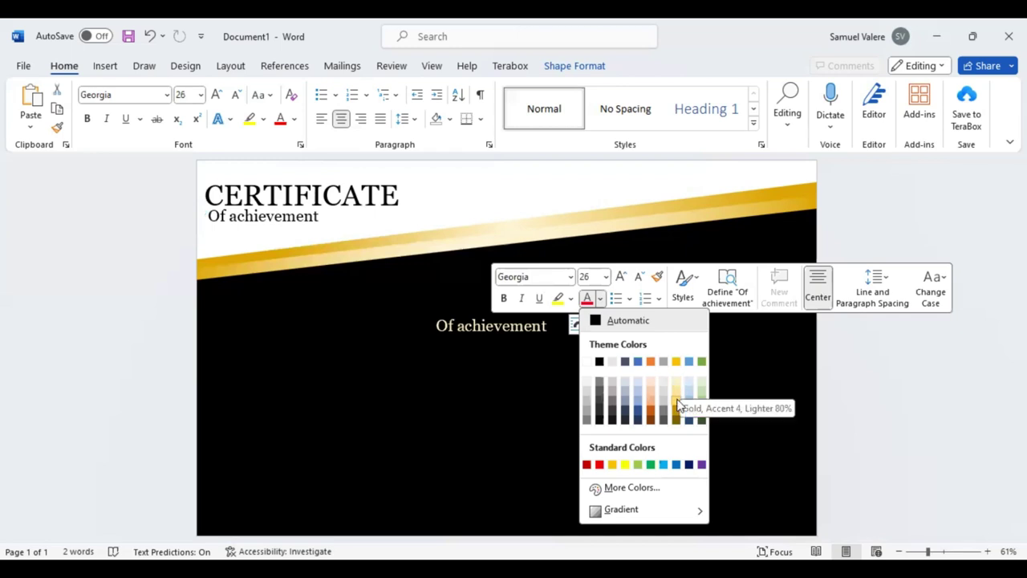
{"action": "left_click", "coordinate": [477, 323]}
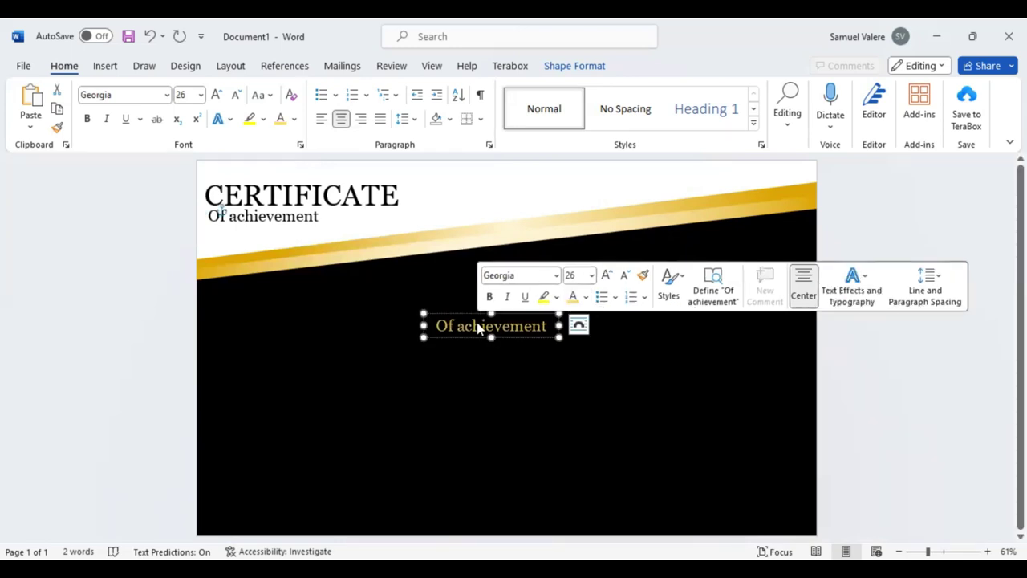
{"action": "type", "text": "This Cew"}
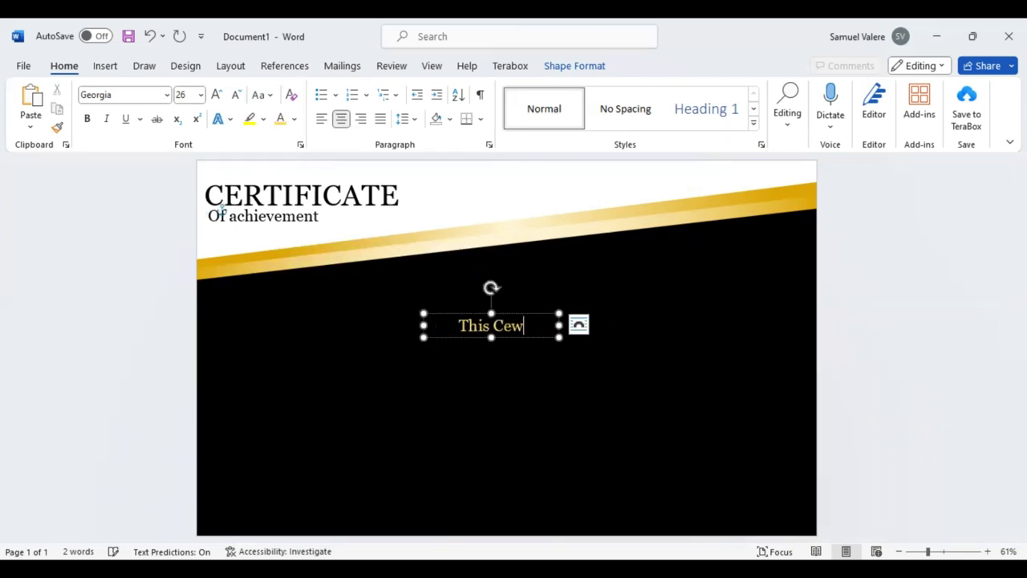
{"action": "key", "text": "BackSpace"}
{"action": "type", "text": "rtific"}
{"action": "type", "text": "a"}
{"action": "type", "text": "te O"}
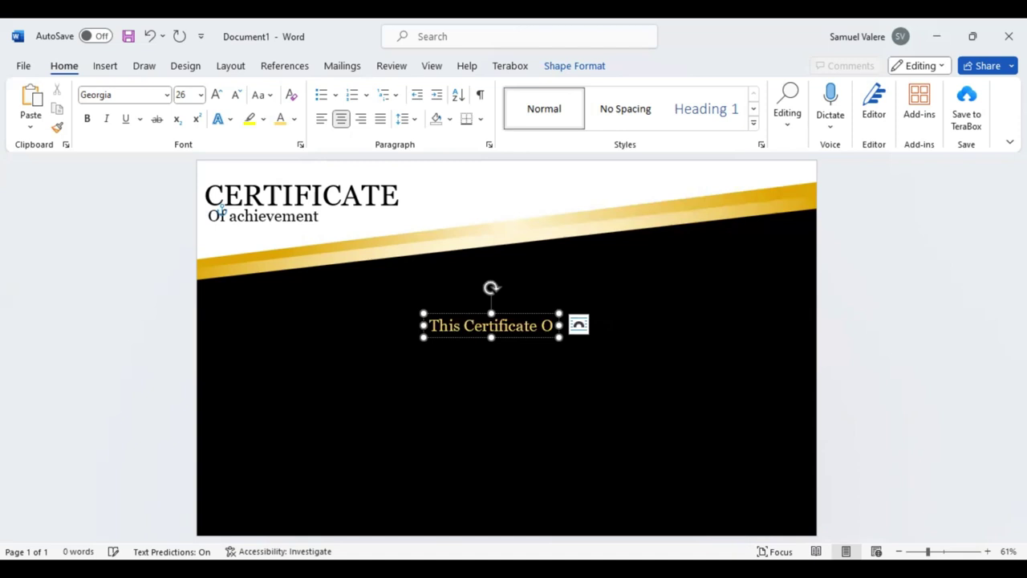
{"action": "key", "text": "BackSpace"}
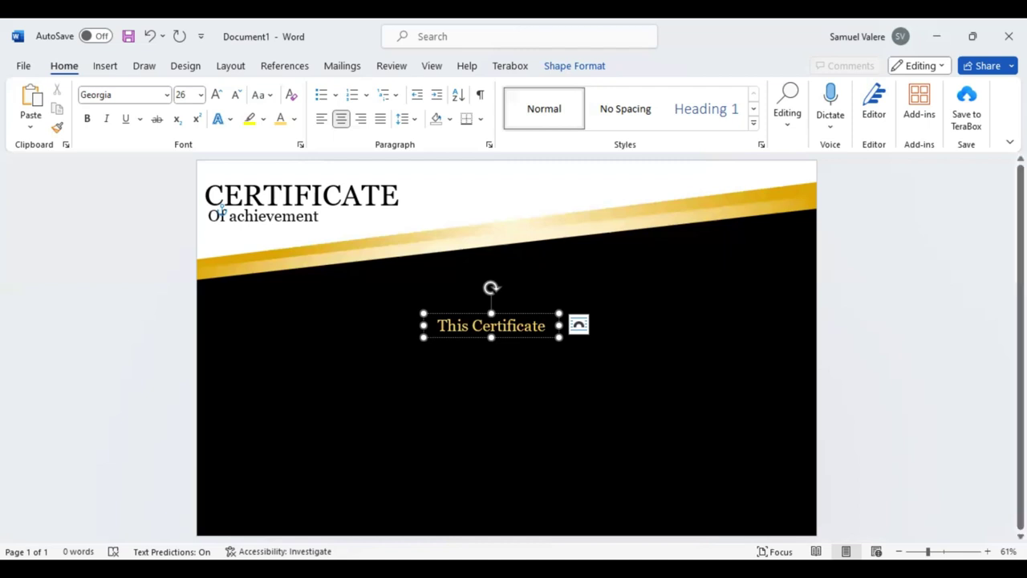
Extend the gold line to 'This Certificate of achievement is greatly Presented To' in a wider box
{"action": "left_click_drag", "start_coordinate": [559, 325], "coordinate": [727, 325]}
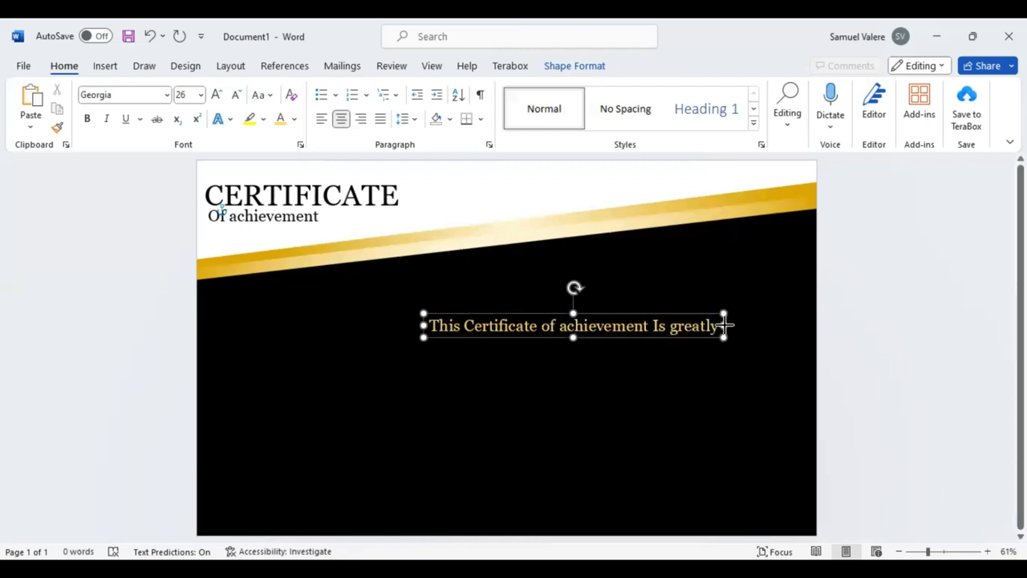
{"action": "left_click", "coordinate": [662, 325]}
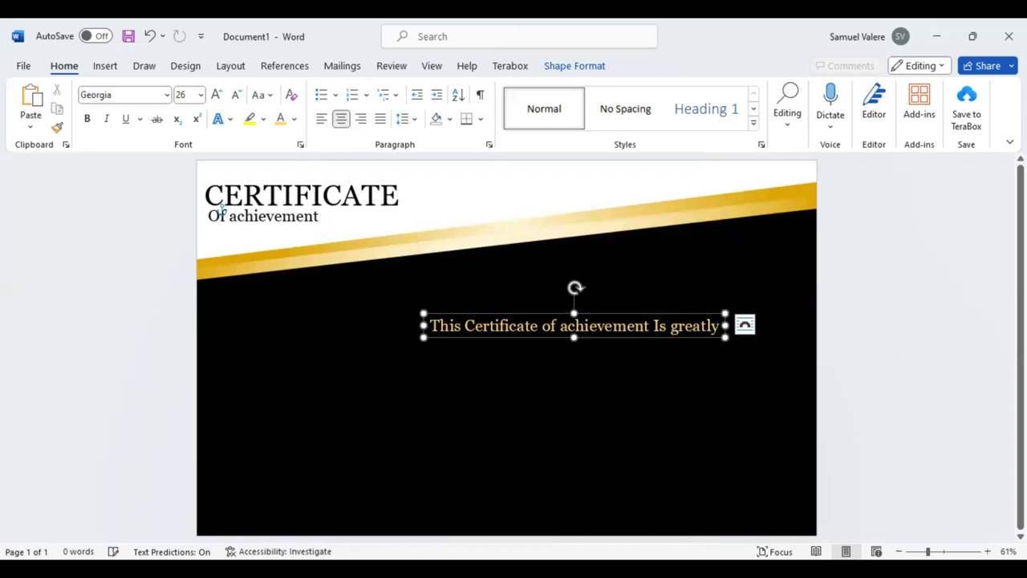
{"action": "key", "text": "BackSpace"}
{"action": "type", "text": "i"}
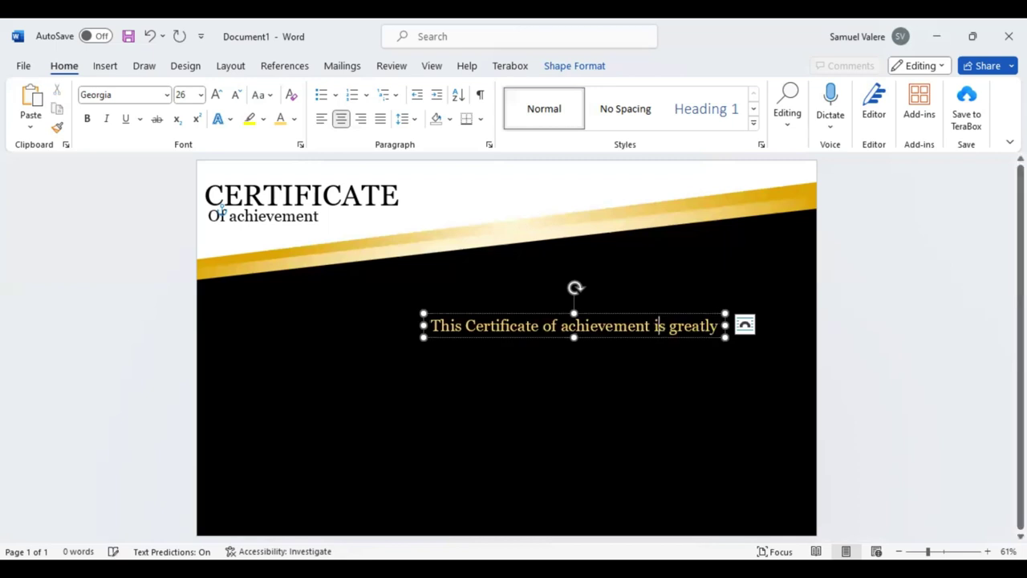
{"action": "key", "text": "End"}
{"action": "type", "text": "Presnted To"}
{"action": "left_click", "coordinate": [650, 325]}
{"action": "type", "text": "ev"}
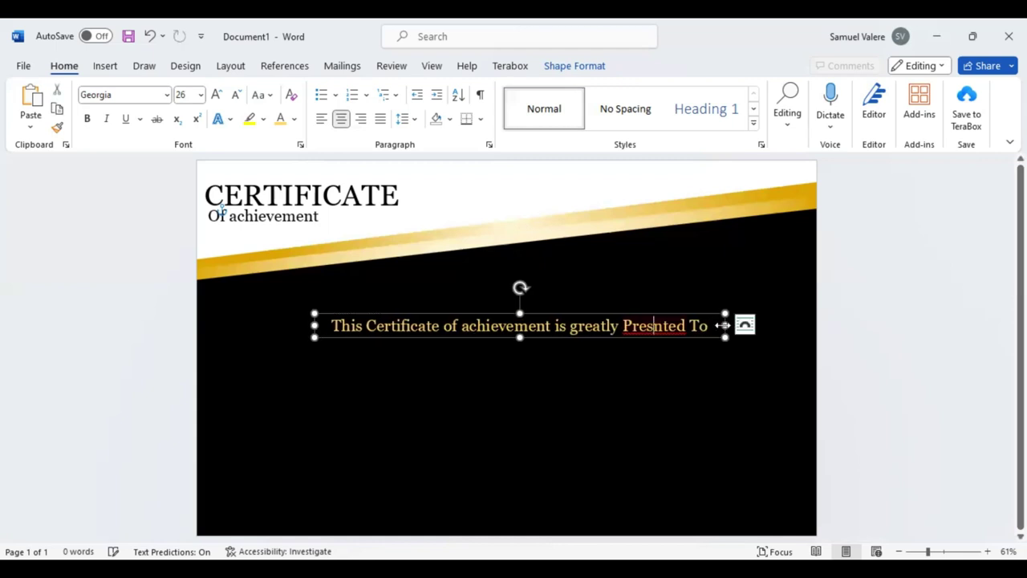
{"action": "type", "text": "e"}
{"action": "left_click_drag", "start_coordinate": [723, 325], "coordinate": [753, 325]}
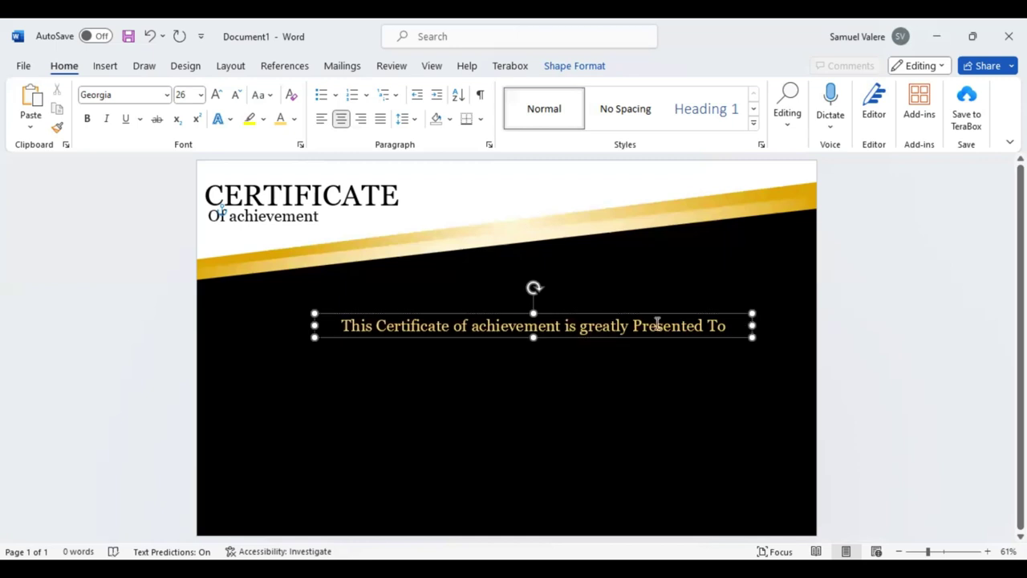
{"action": "triple_click", "coordinate": [654, 330]}
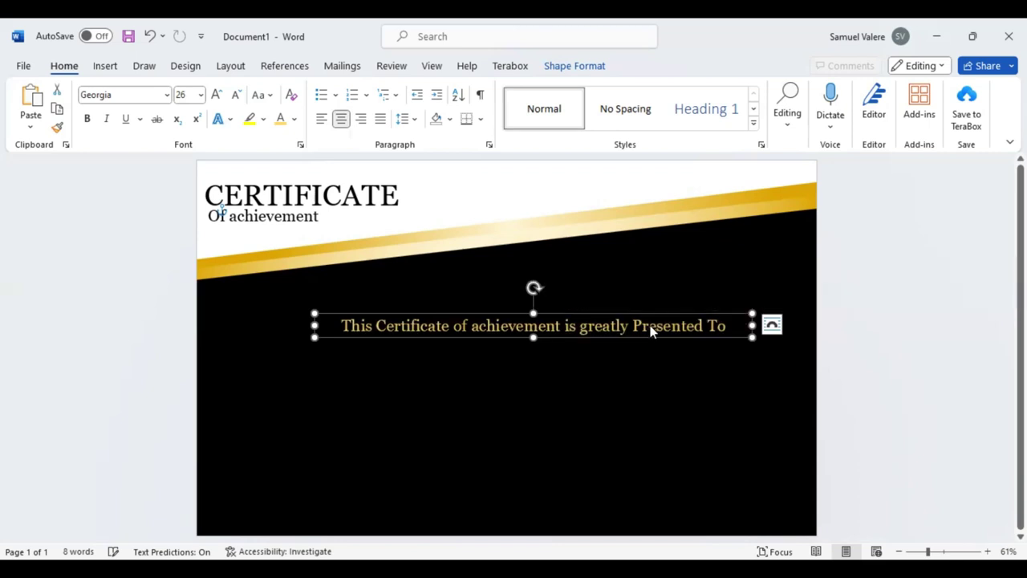
Apply Capitalize Each Word to the sentence and centre it just below the gold band
{"action": "left_click", "coordinate": [271, 97]}
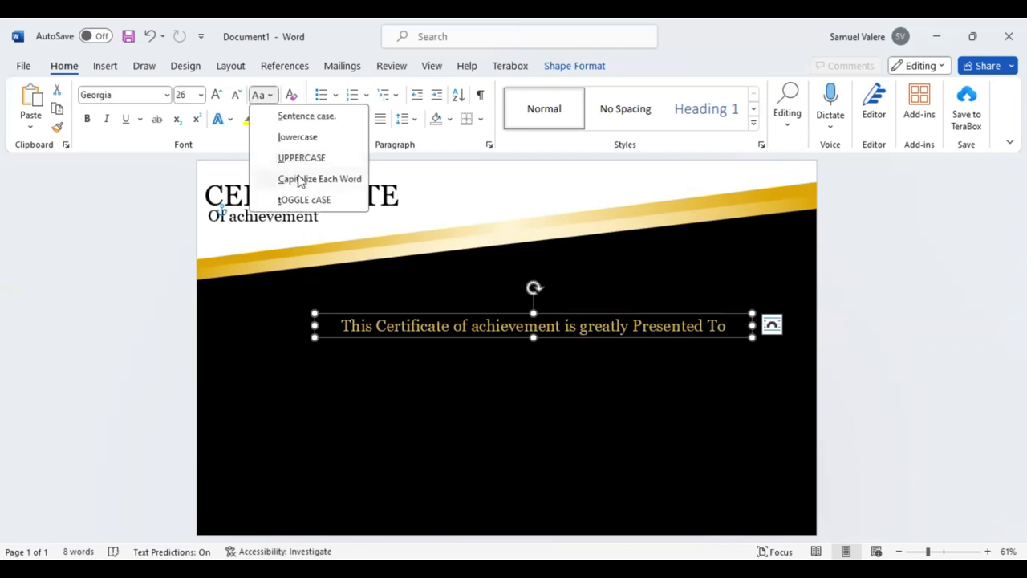
{"action": "left_click", "coordinate": [299, 179]}
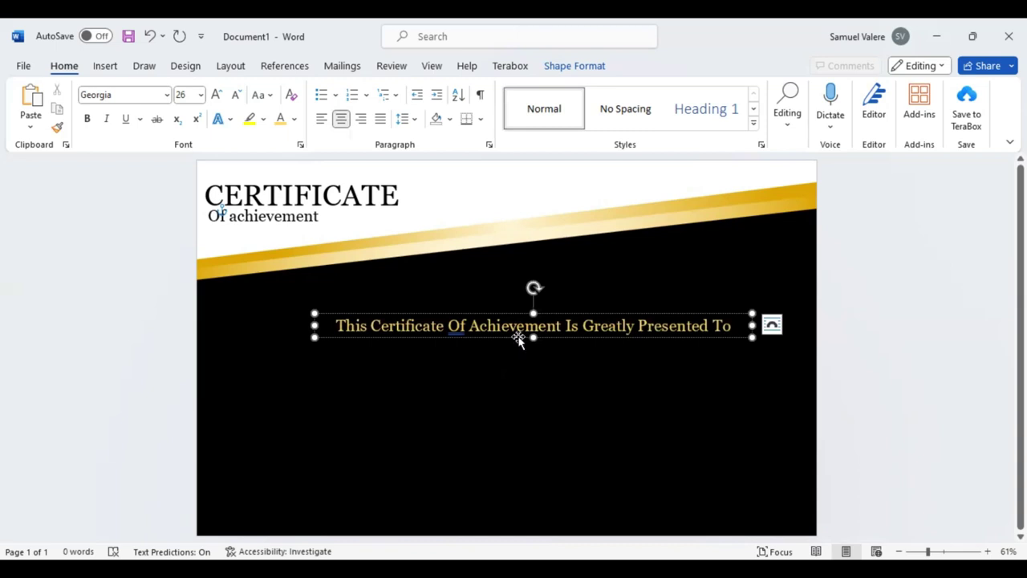
{"action": "left_click_drag", "start_coordinate": [519, 337], "coordinate": [475, 337]}
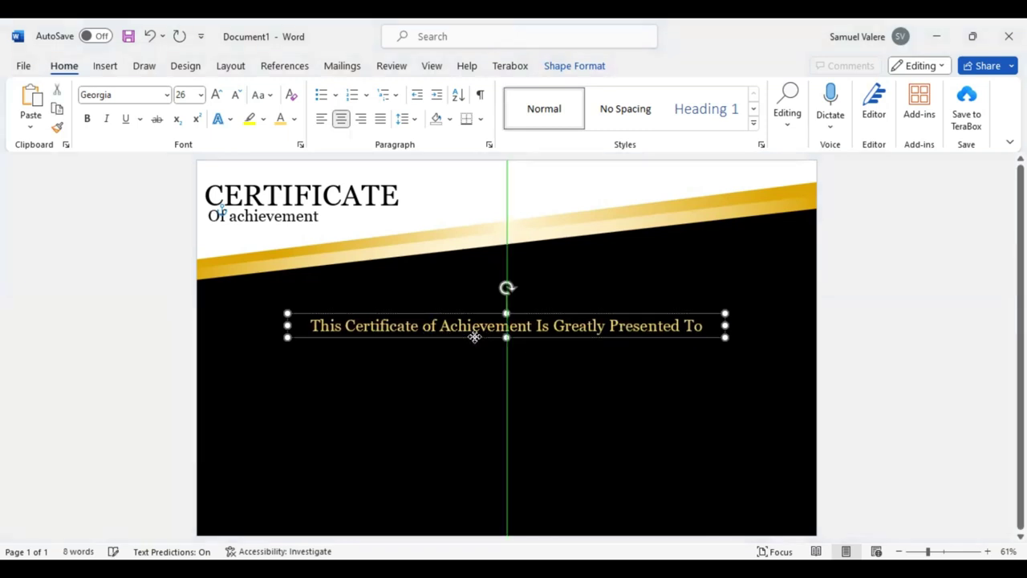
{"action": "key", "text": "Up"}
{"action": "key", "text": "Up"}
{"action": "key", "text": "Up"}
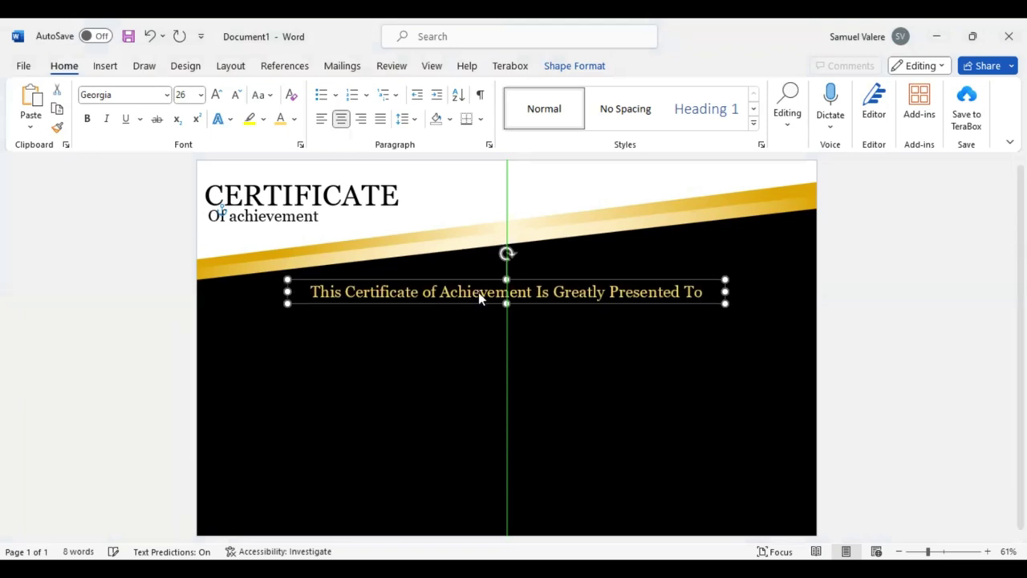
Set the sentence to 22 pt, re-centre it, and drag a copy below it
{"action": "right_click", "coordinate": [628, 249]}
{"action": "left_click", "coordinate": [627, 245]}
{"action": "left_click", "coordinate": [626, 245]}
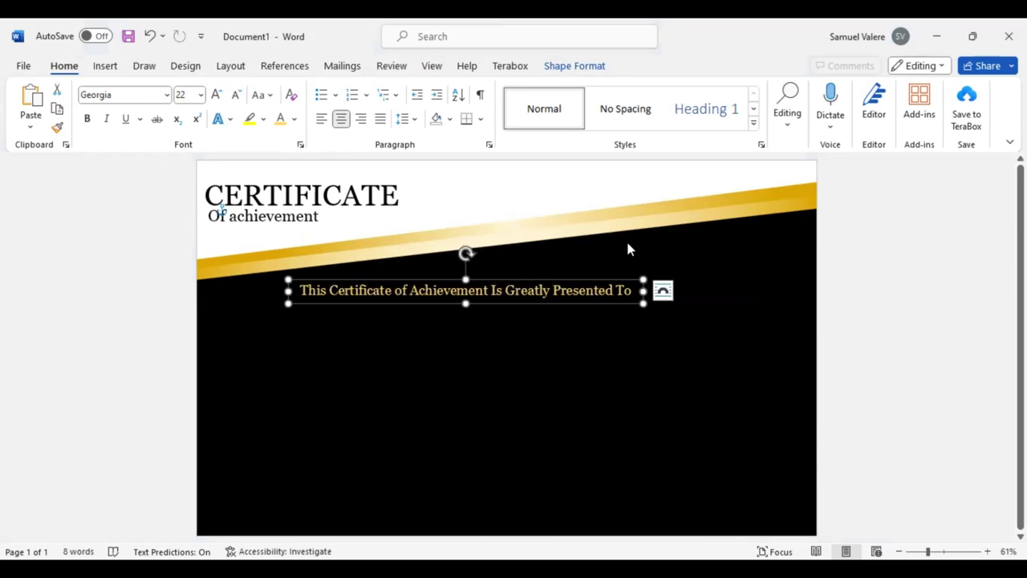
{"action": "left_click_drag", "start_coordinate": [444, 301], "coordinate": [485, 331]}
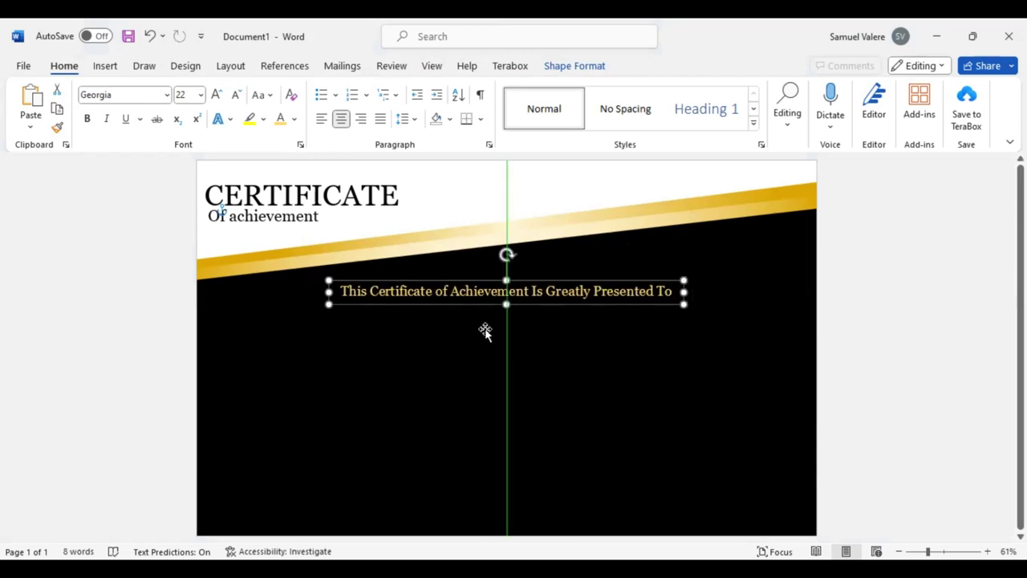
{"action": "left_click_drag", "start_coordinate": [485, 332], "coordinate": [554, 363]}
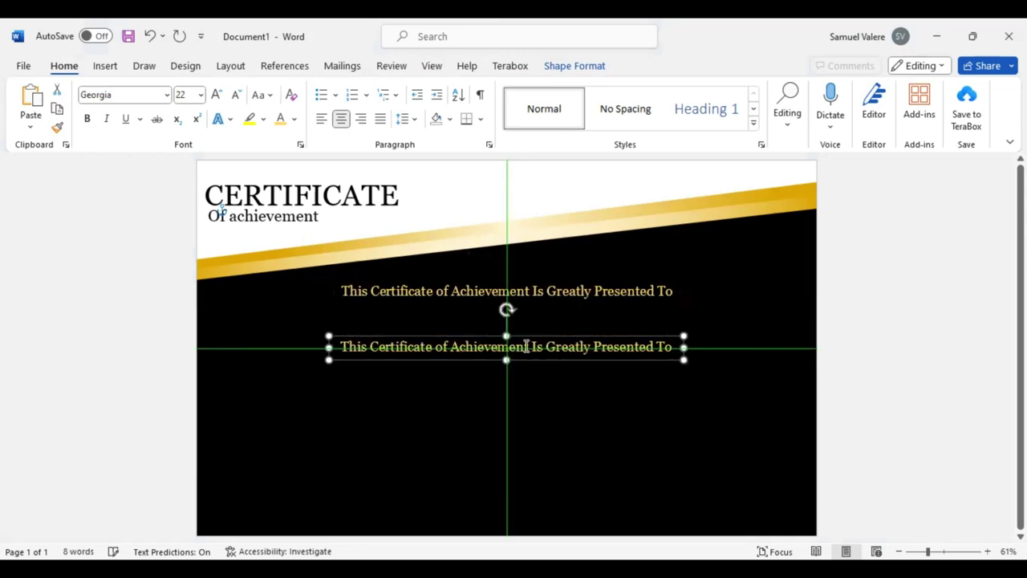
Replace the copied sentence's text with the recipient's full name
{"action": "left_click", "coordinate": [526, 349]}
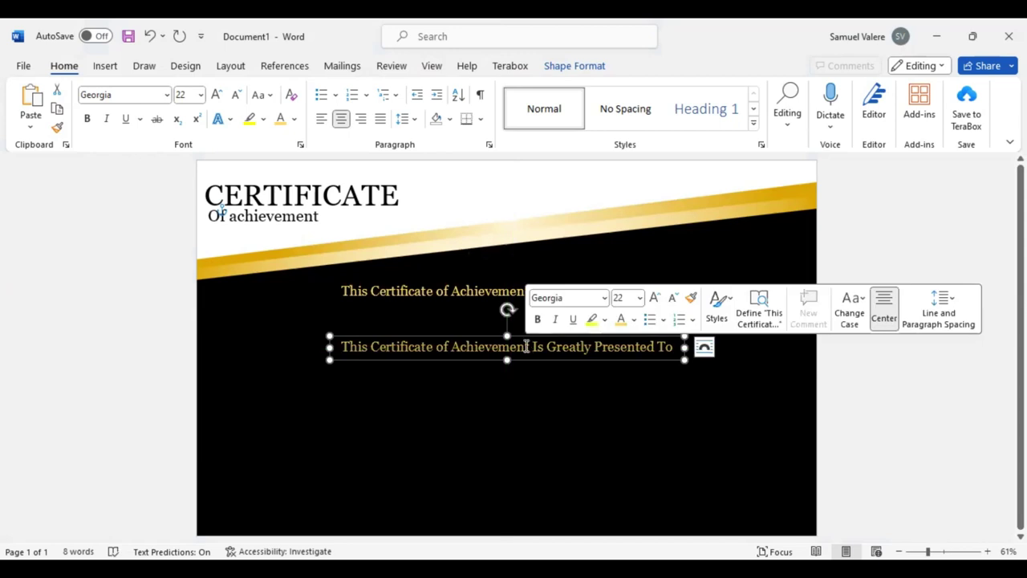
{"action": "type", "text": "Kerlens"}
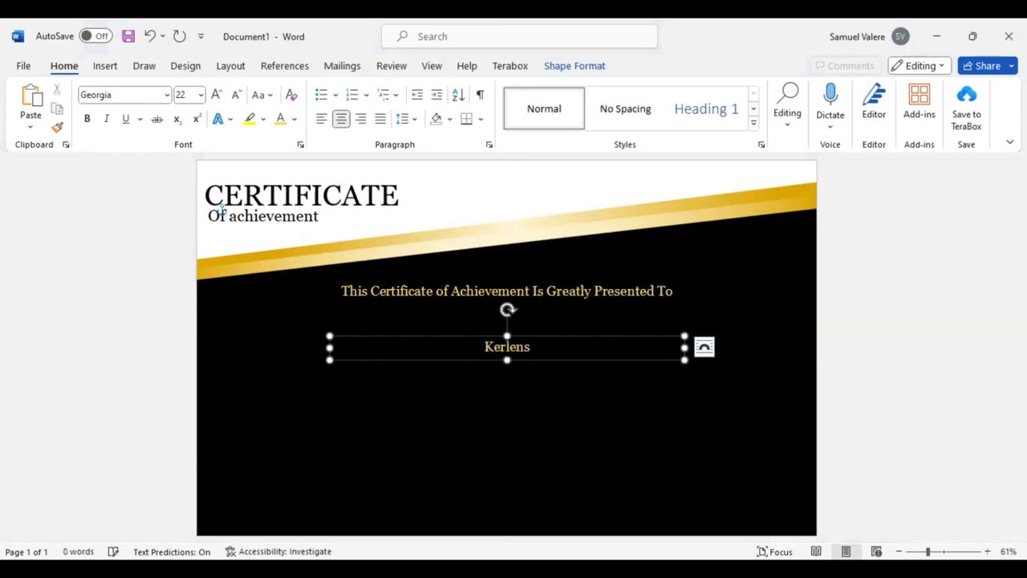
{"action": "type", "text": " Lu"}
{"action": "type", "text": "cien"}
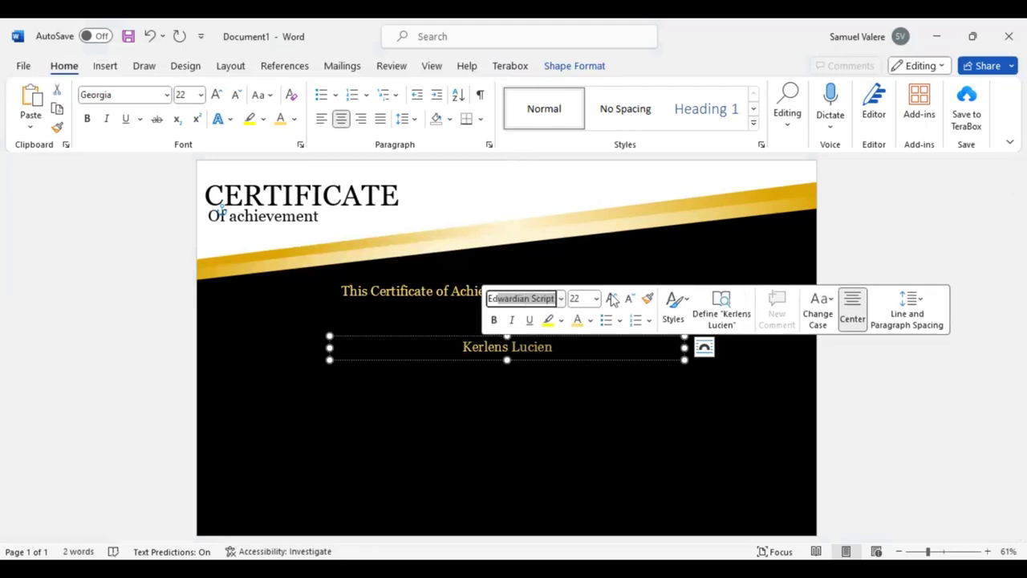
Set the name to Edwardian Script ITC at 100 pt, enlarge its box, and centre it
{"action": "key", "text": "Return"}
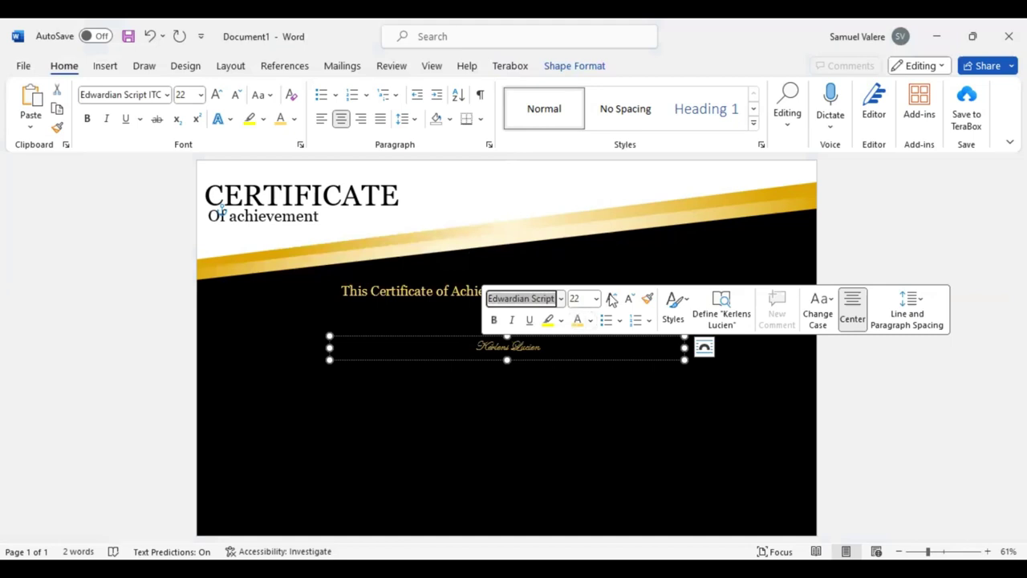
{"action": "key", "text": "Tab"}
{"action": "type", "text": "100"}
{"action": "key", "text": "Return"}
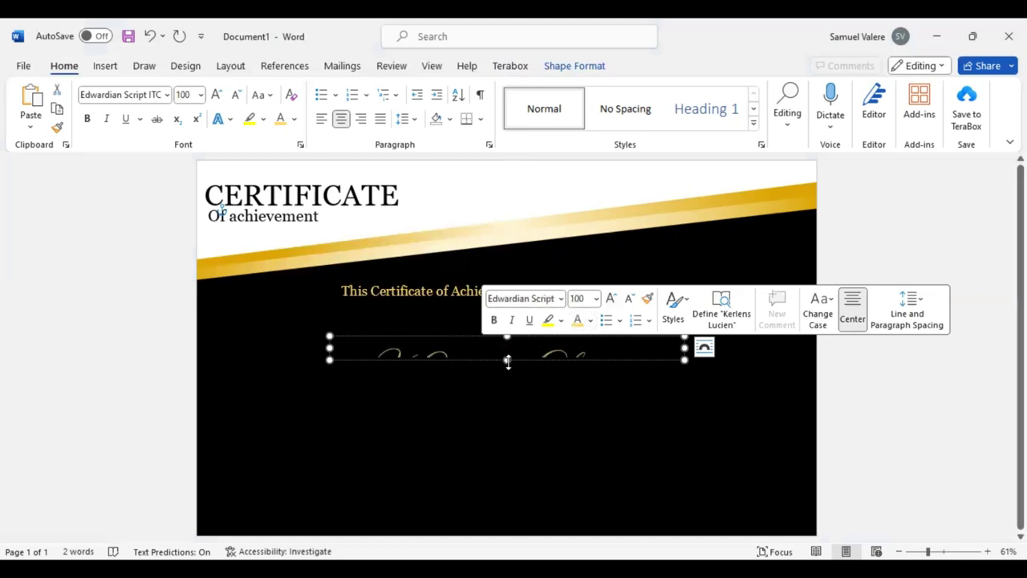
{"action": "left_click_drag", "start_coordinate": [507, 360], "coordinate": [507, 406]}
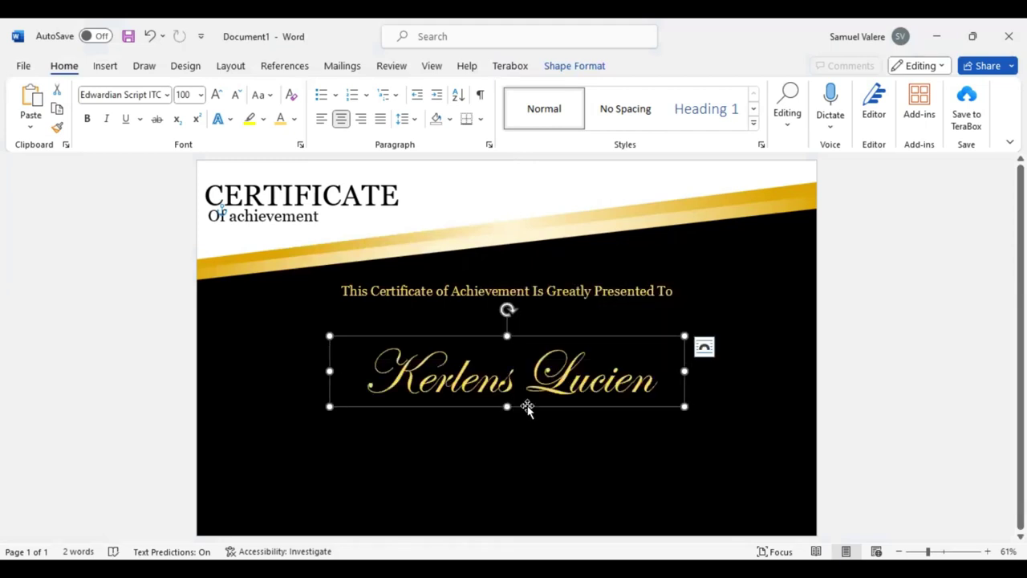
{"action": "left_click_drag", "start_coordinate": [527, 408], "coordinate": [512, 379]}
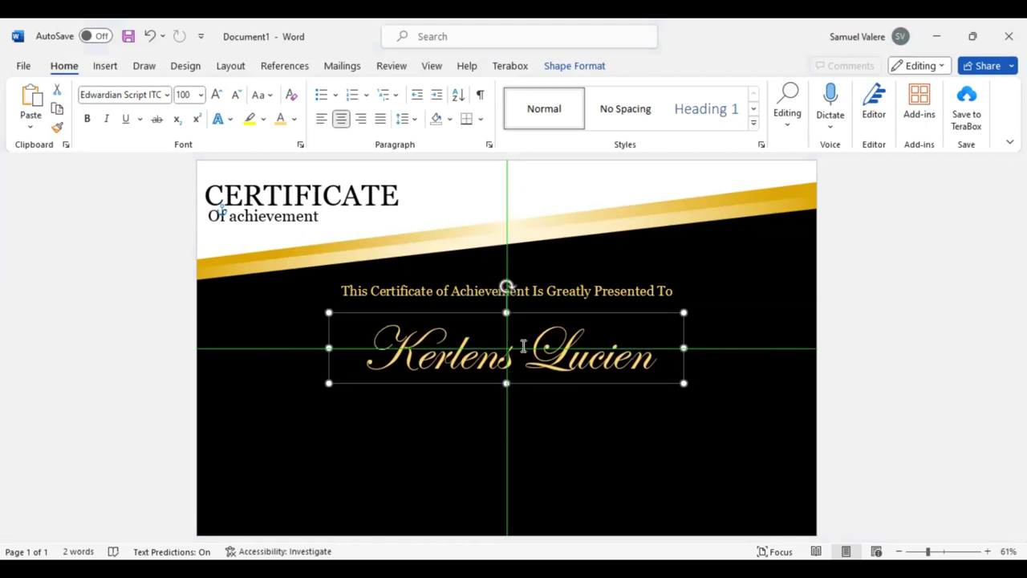
{"action": "left_click", "coordinate": [524, 346]}
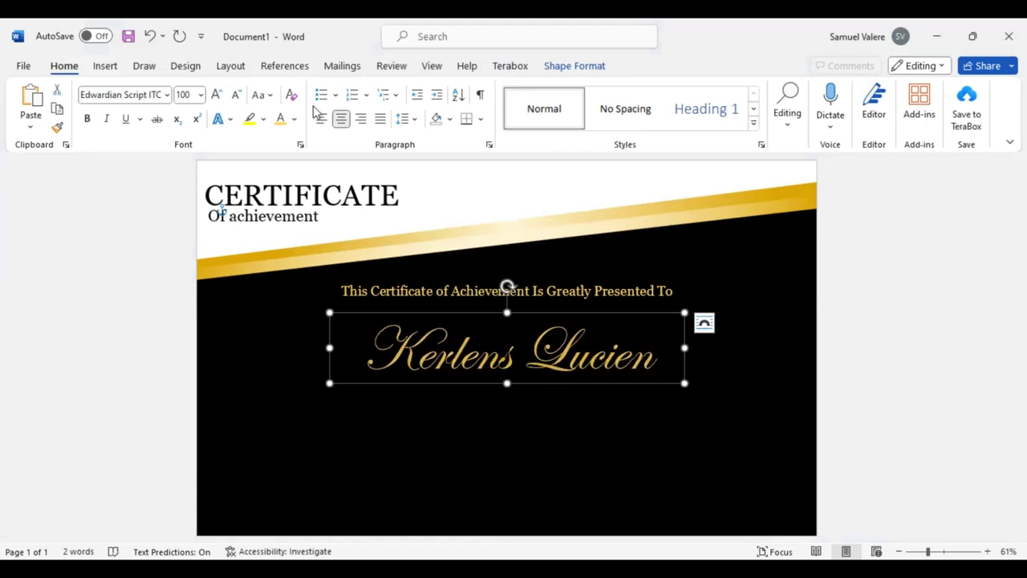
Give the name a gold gradient text fill at 270°, darkening the middle stop and moving one to 80%
{"action": "scroll", "coordinate": [316, 111], "scroll_direction": "down", "scroll_amount": 11}
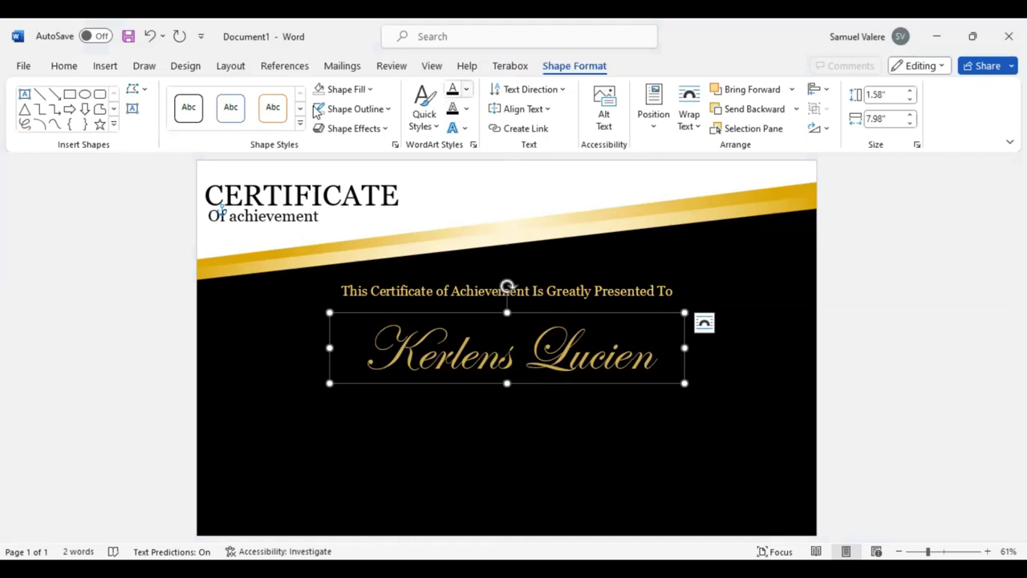
{"action": "key", "text": "alt+Down"}
{"action": "key", "text": "Up"}
{"action": "key", "text": "Right"}
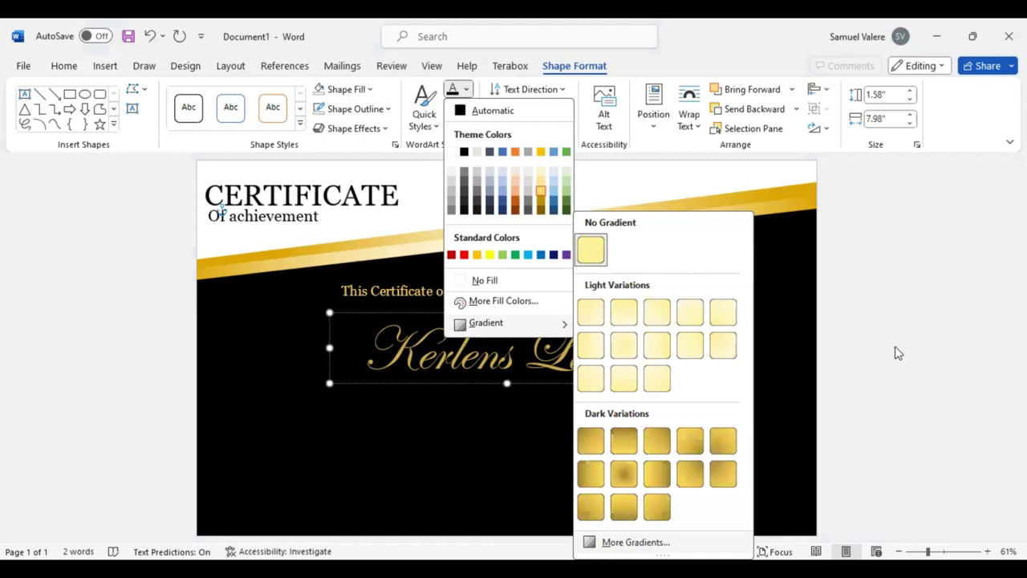
{"action": "key", "text": "m"}
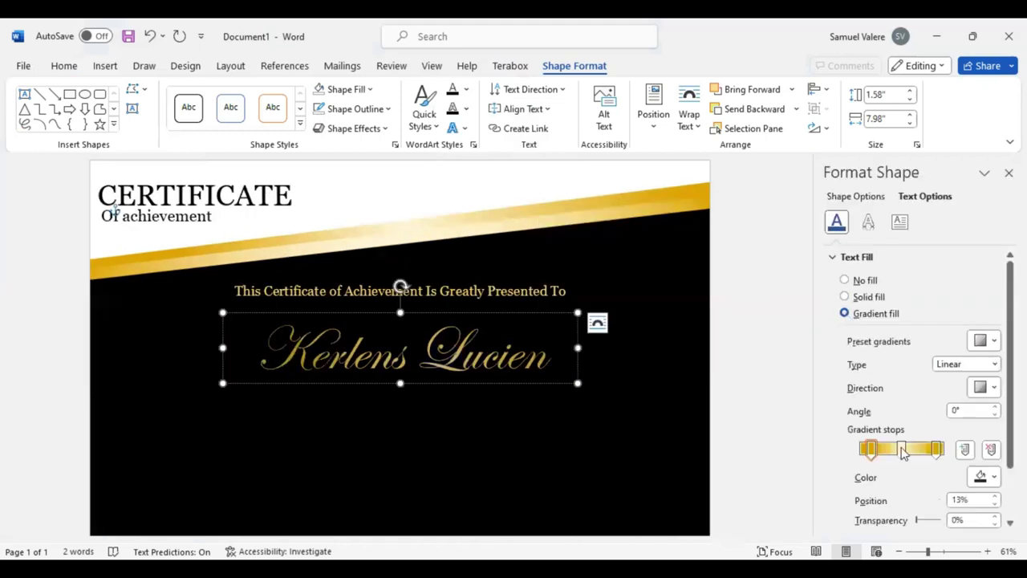
{"action": "left_click", "coordinate": [995, 389]}
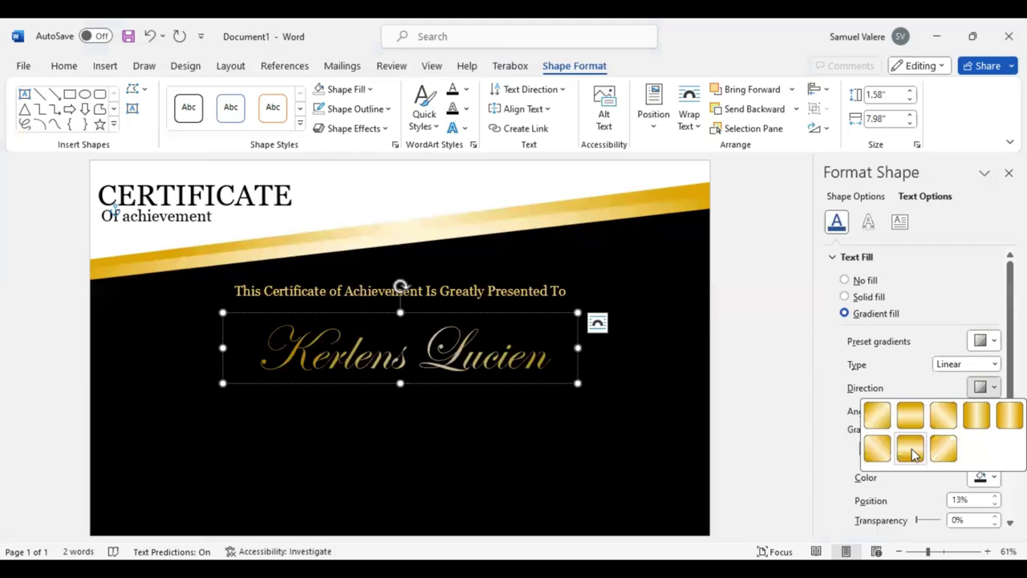
{"action": "left_click", "coordinate": [875, 451]}
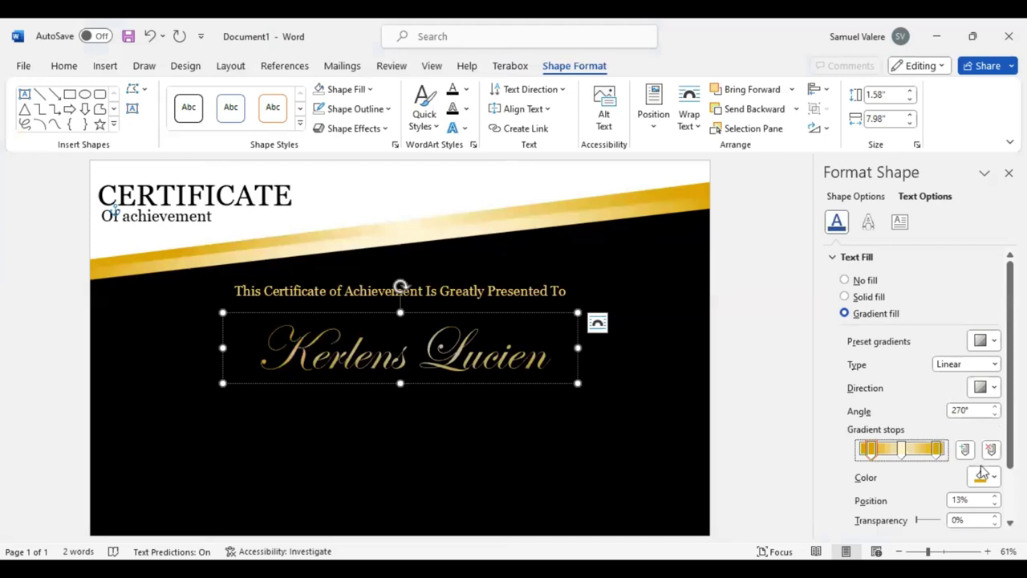
{"action": "left_click", "coordinate": [902, 449]}
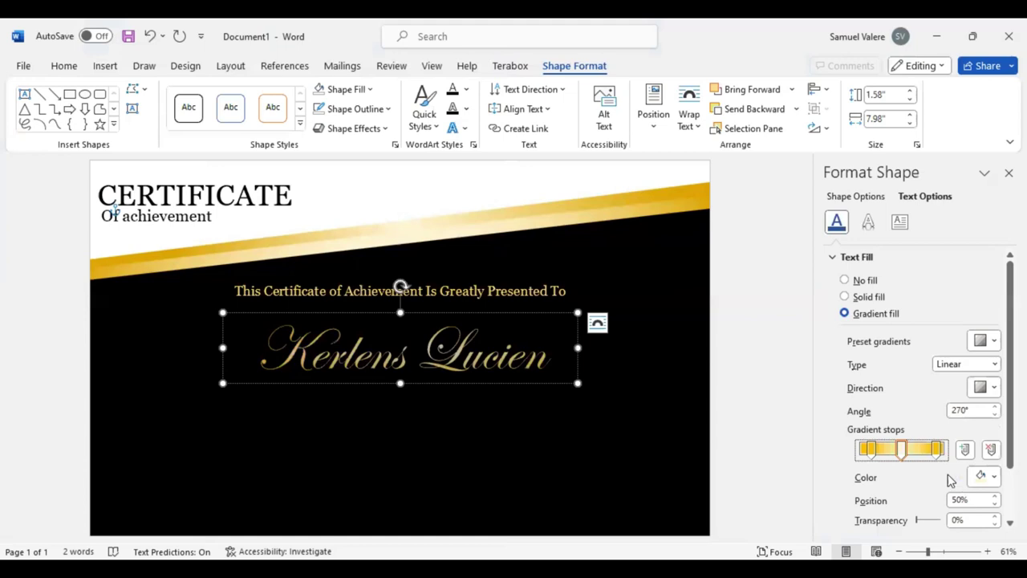
{"action": "scroll", "coordinate": [951, 480], "scroll_direction": "down", "scroll_amount": 2}
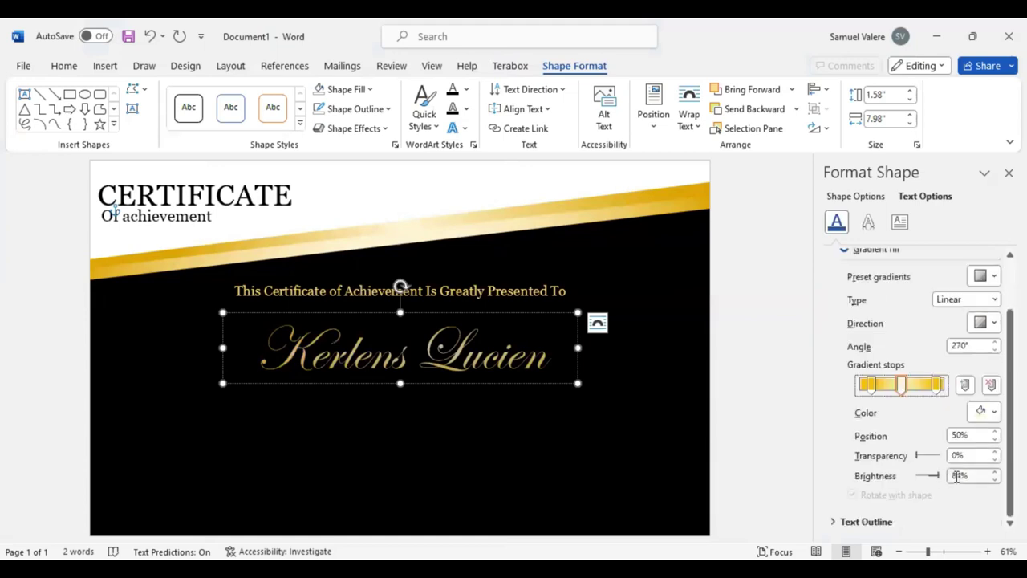
{"action": "left_click_drag", "start_coordinate": [937, 476], "coordinate": [931, 480]}
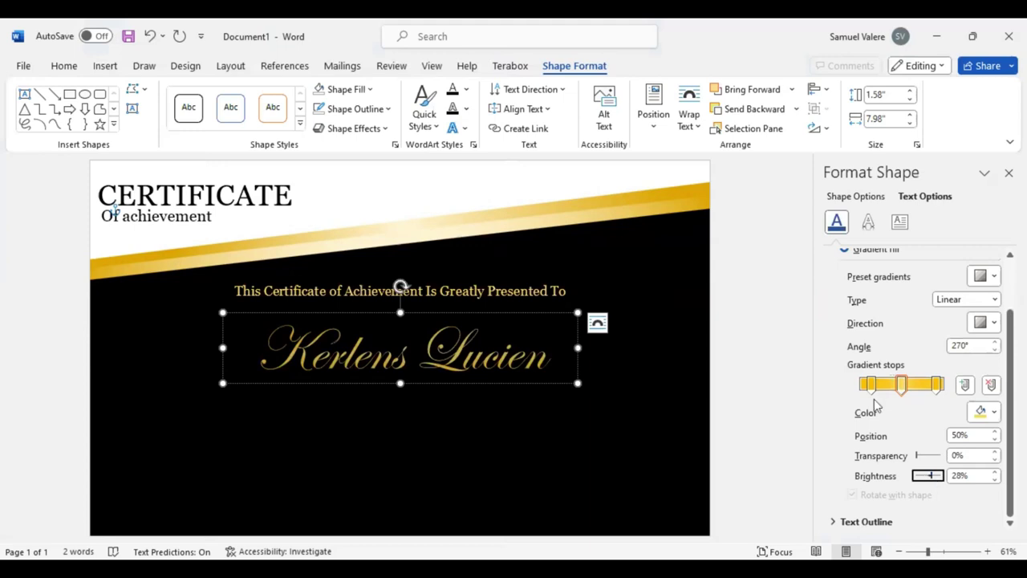
{"action": "left_click_drag", "start_coordinate": [873, 387], "coordinate": [929, 389]}
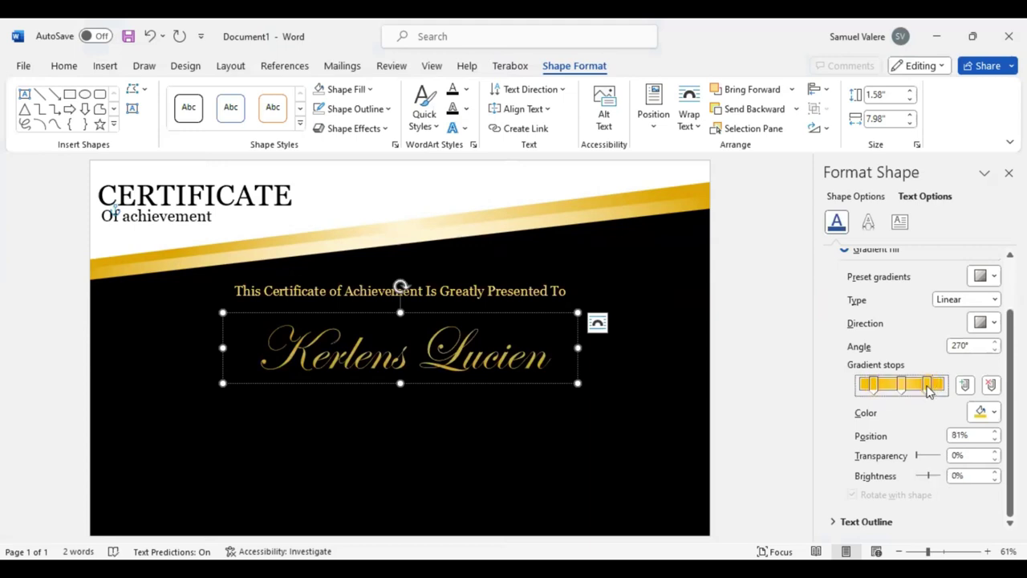
{"action": "left_click_drag", "start_coordinate": [929, 389], "coordinate": [927, 389]}
Make the name bold and keep its box centred on the page
{"action": "left_click", "coordinate": [479, 354]}
{"action": "triple_click", "coordinate": [492, 326]}
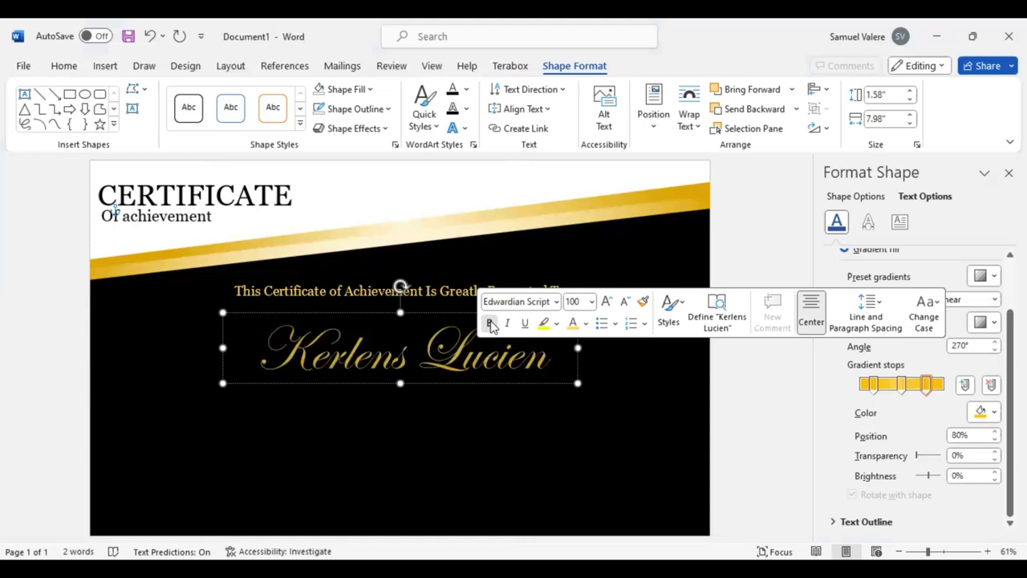
{"action": "left_click", "coordinate": [490, 324]}
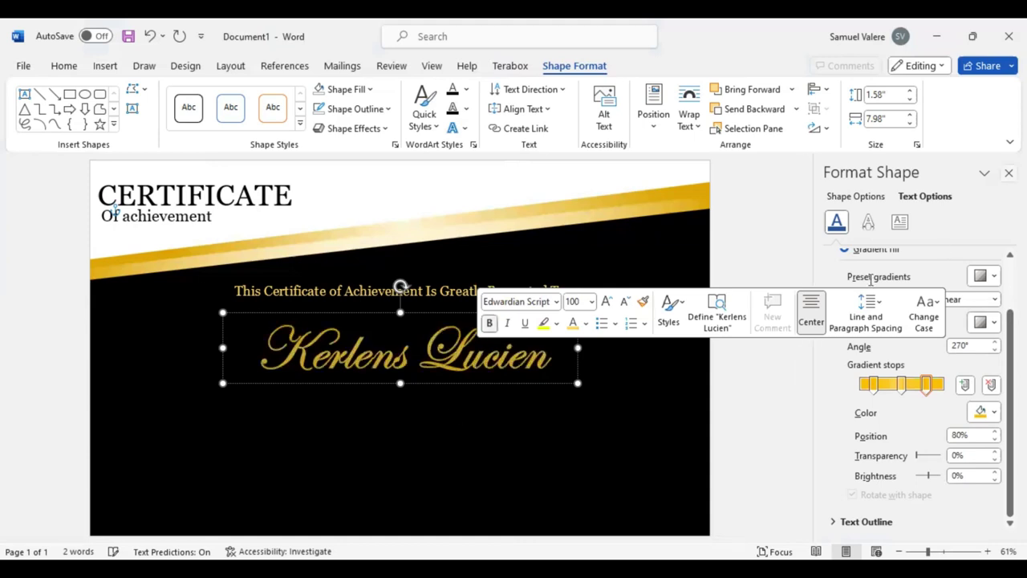
{"action": "left_click_drag", "start_coordinate": [520, 385], "coordinate": [515, 384]}
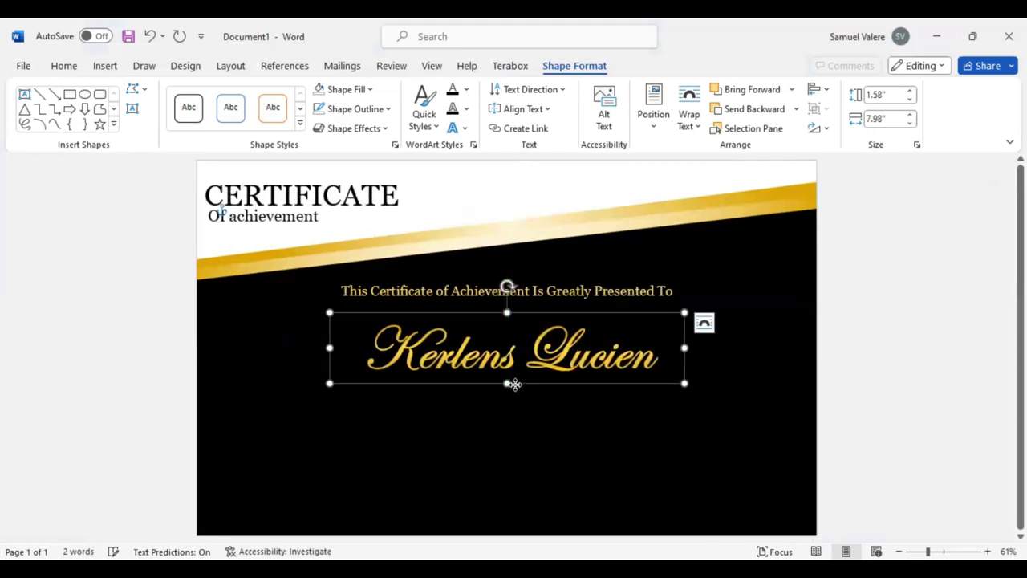
Re-centre the presentation sentence above the name and paste a copy below the name
{"action": "key", "text": "Tab"}
{"action": "key", "text": "Down"}
{"action": "key", "text": "Down"}
{"action": "key", "text": "Down"}
{"action": "key", "text": "Up"}
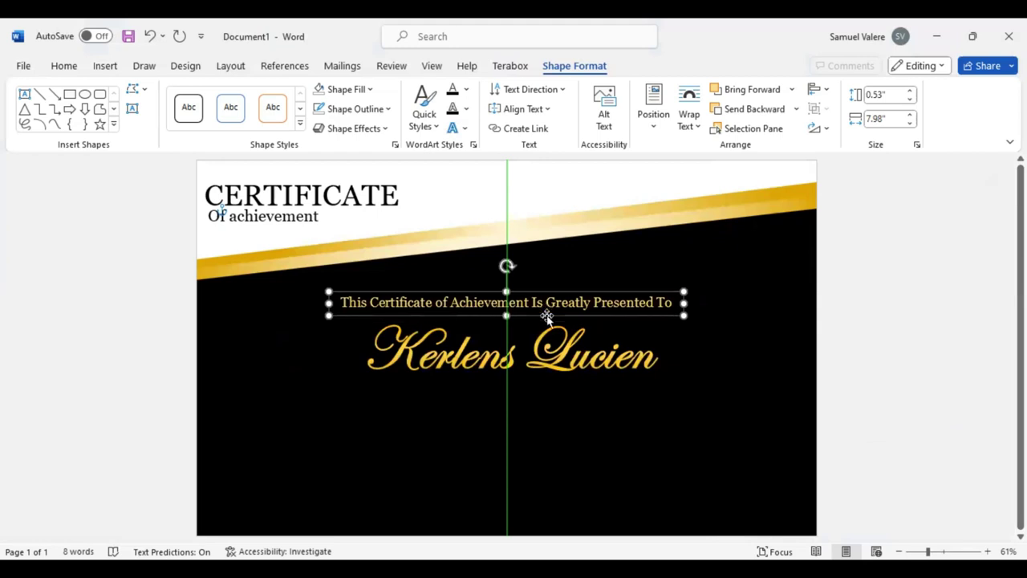
{"action": "left_click_drag", "start_coordinate": [546, 317], "coordinate": [548, 317]}
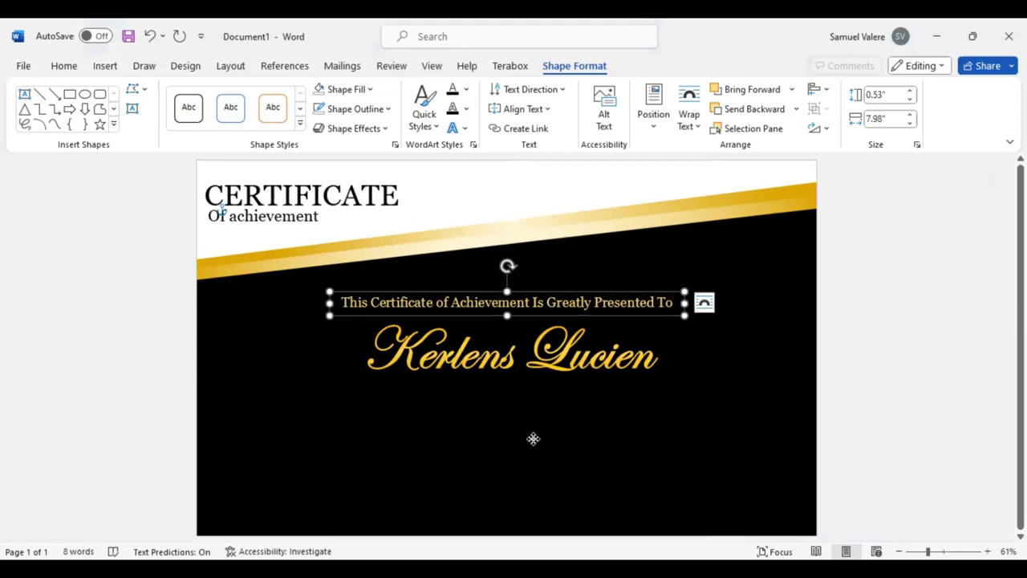
{"action": "key", "text": "ctrl+c"}
{"action": "key", "text": "ctrl+v"}
{"action": "key", "text": "Up"}
{"action": "key", "text": "Up"}
{"action": "key", "text": "Up"}
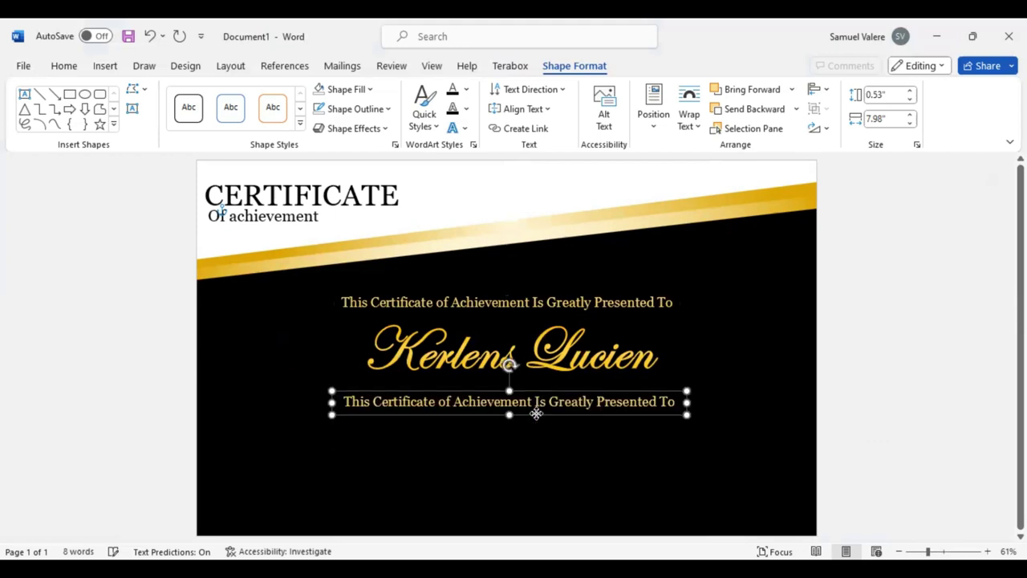
{"action": "key", "text": "ctrl+Up"}
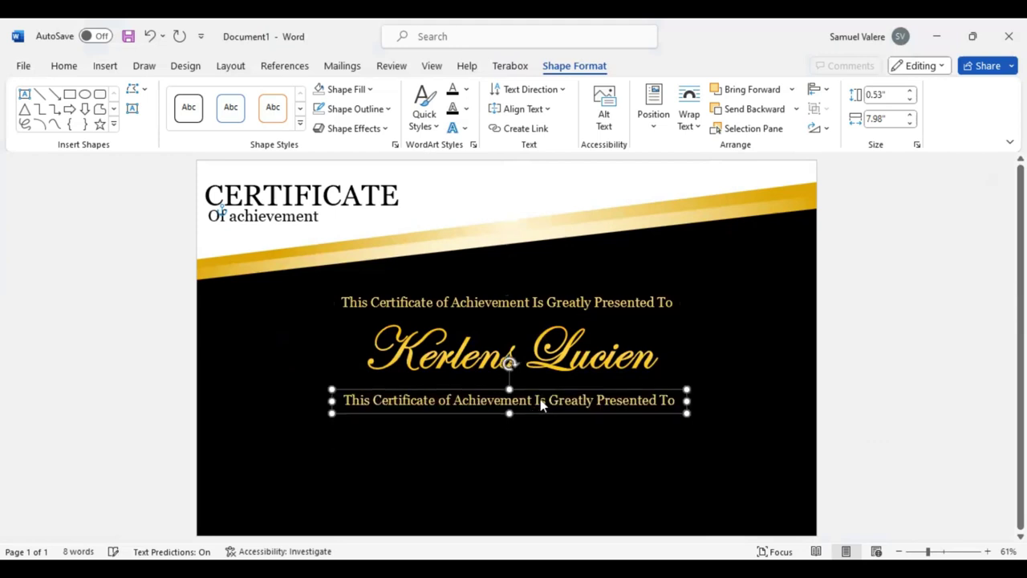
{"action": "key", "text": "ctrl+Right"}
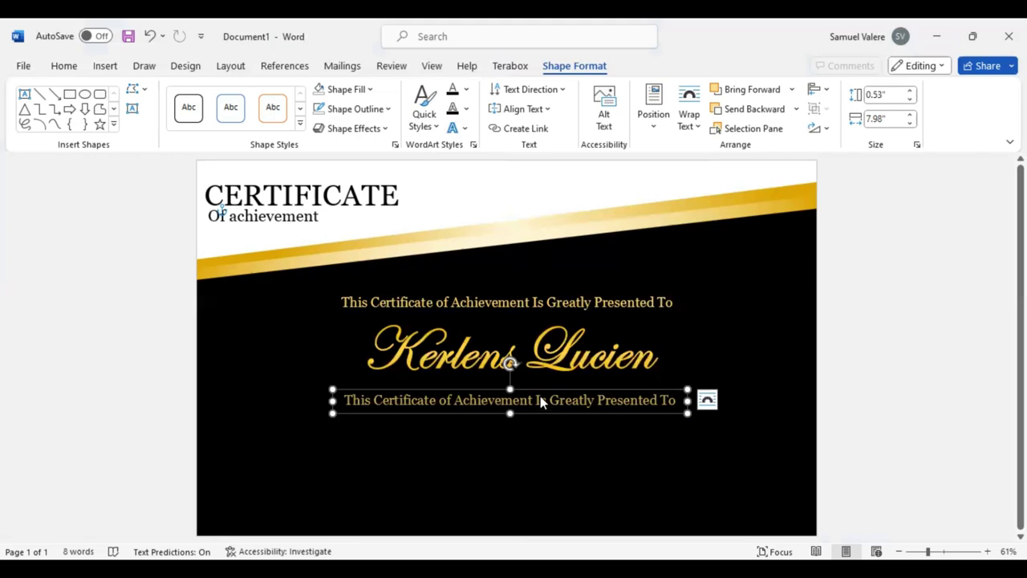
Paste the gratitude paragraph in 16 pt, fit its box, and draw a lower-left right triangle
{"action": "key", "text": "ctrl+v"}
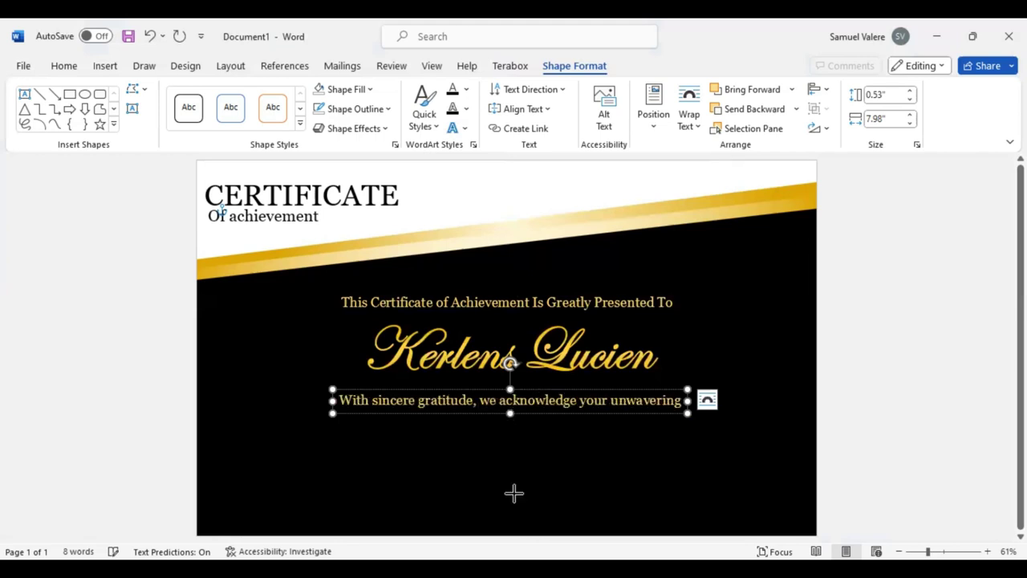
{"action": "mouse_move", "coordinate": [511, 414]}
{"action": "left_mouse_down"}
{"action": "mouse_move", "coordinate": [513, 493]}
{"action": "mouse_move", "coordinate": [544, 476]}
{"action": "left_mouse_up"}
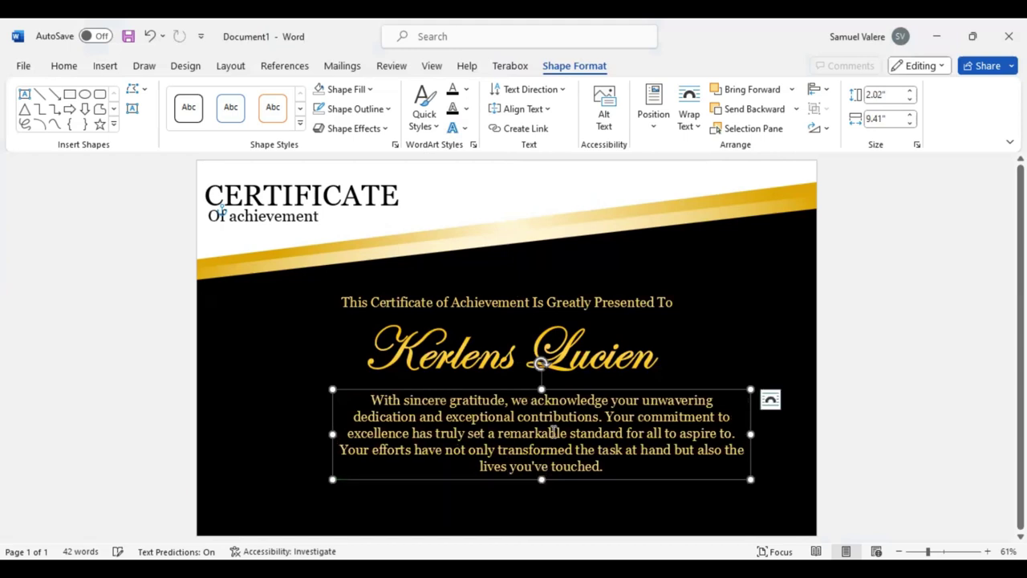
{"action": "left_click", "coordinate": [700, 385]}
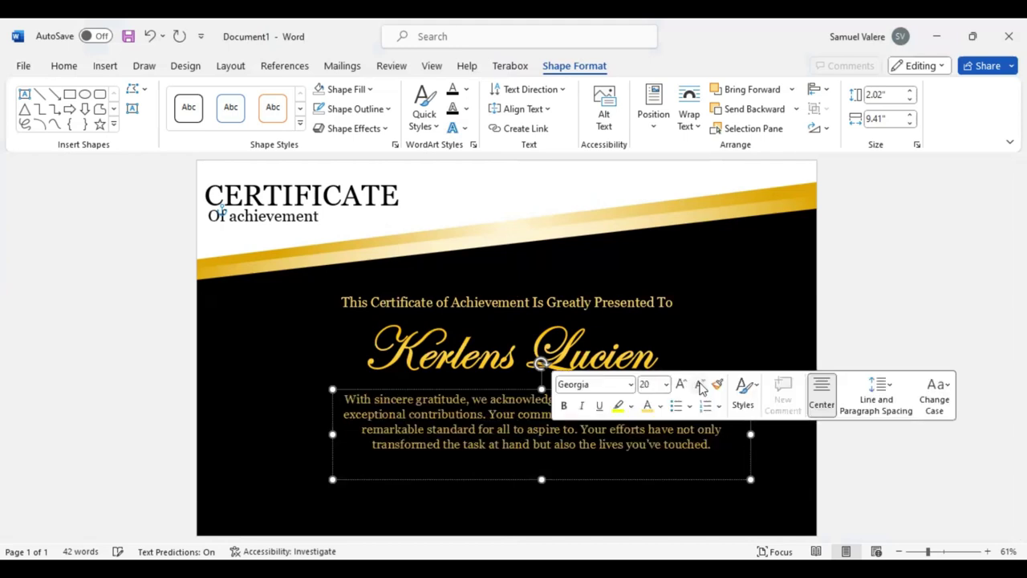
{"action": "left_click", "coordinate": [701, 386]}
{"action": "left_click", "coordinate": [701, 385]}
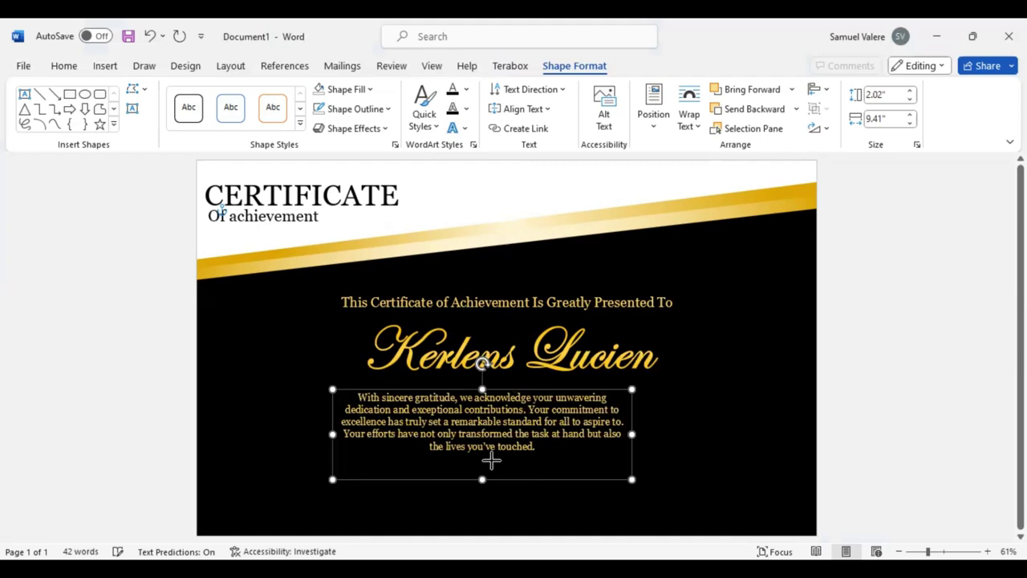
{"action": "key", "text": "ctrl+y"}
{"action": "left_click_drag", "start_coordinate": [491, 457], "coordinate": [542, 457]}
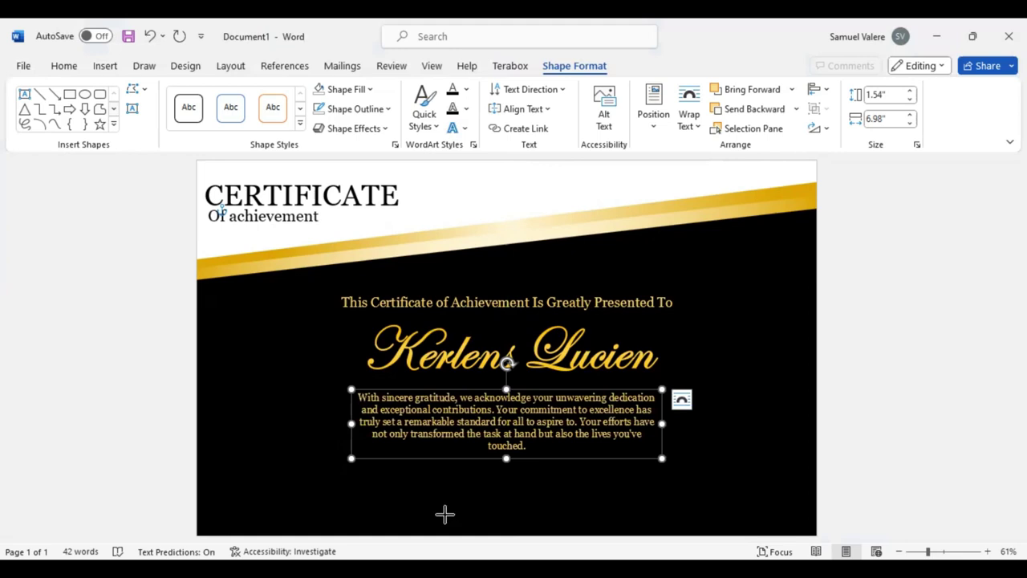
{"action": "left_click_drag", "start_coordinate": [226, 396], "coordinate": [555, 534]}
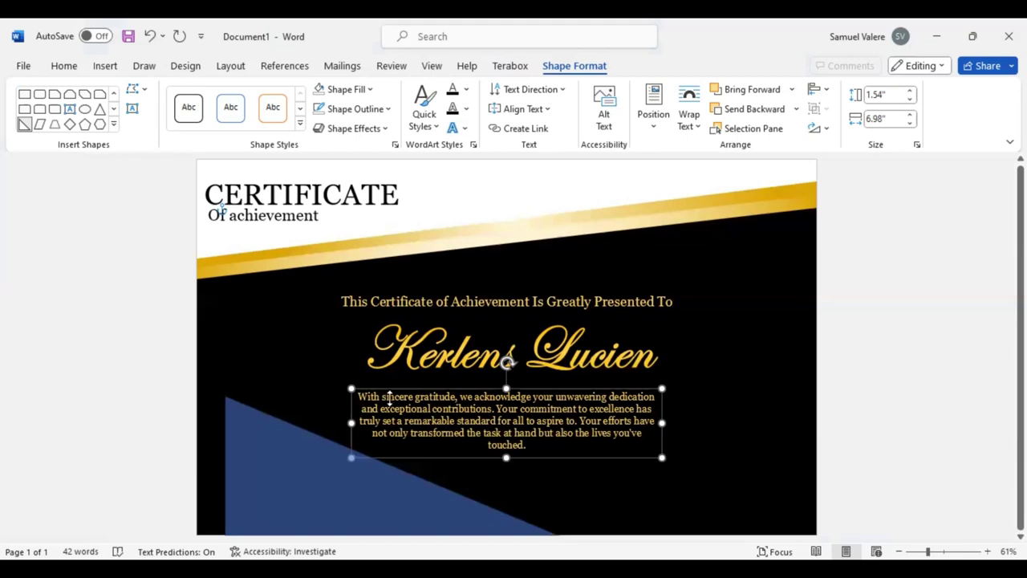
Snap the triangle to the page's left edge and widen it to 10.25 inches
{"action": "left_click", "coordinate": [371, 459]}
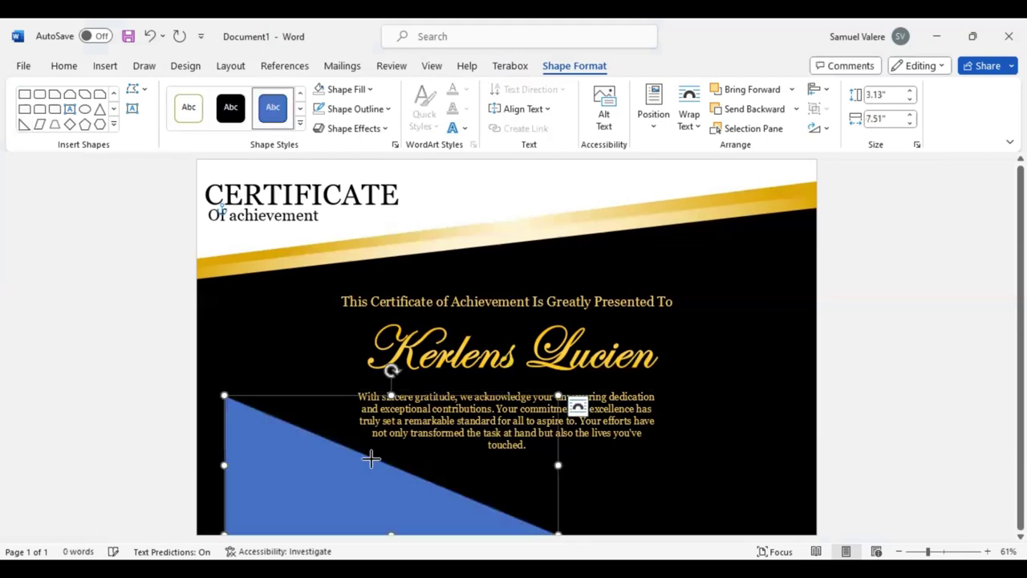
{"action": "left_click_drag", "start_coordinate": [371, 459], "coordinate": [291, 496]}
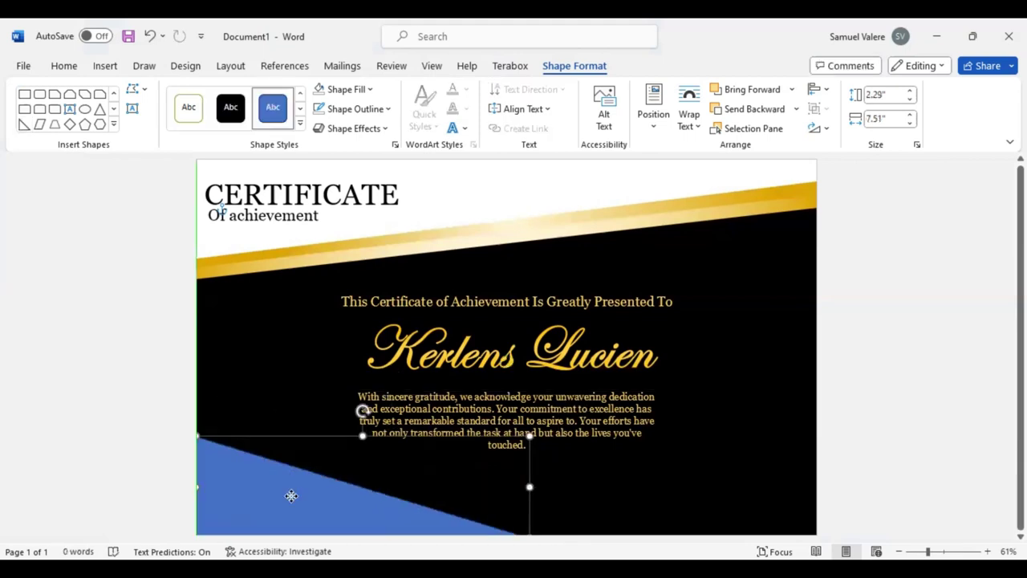
{"action": "left_click_drag", "start_coordinate": [292, 496], "coordinate": [296, 492]}
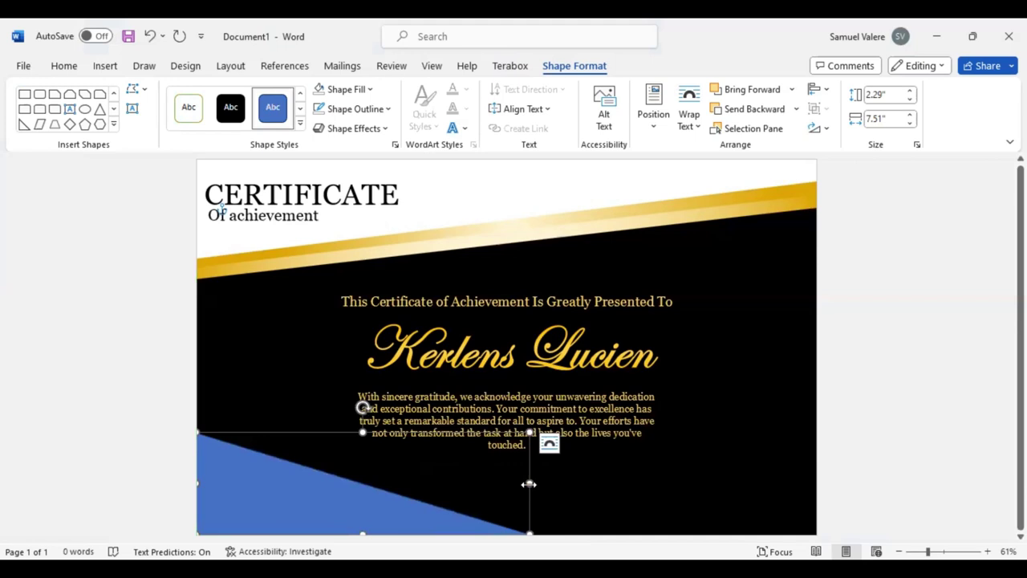
{"action": "left_click_drag", "start_coordinate": [528, 484], "coordinate": [650, 484]}
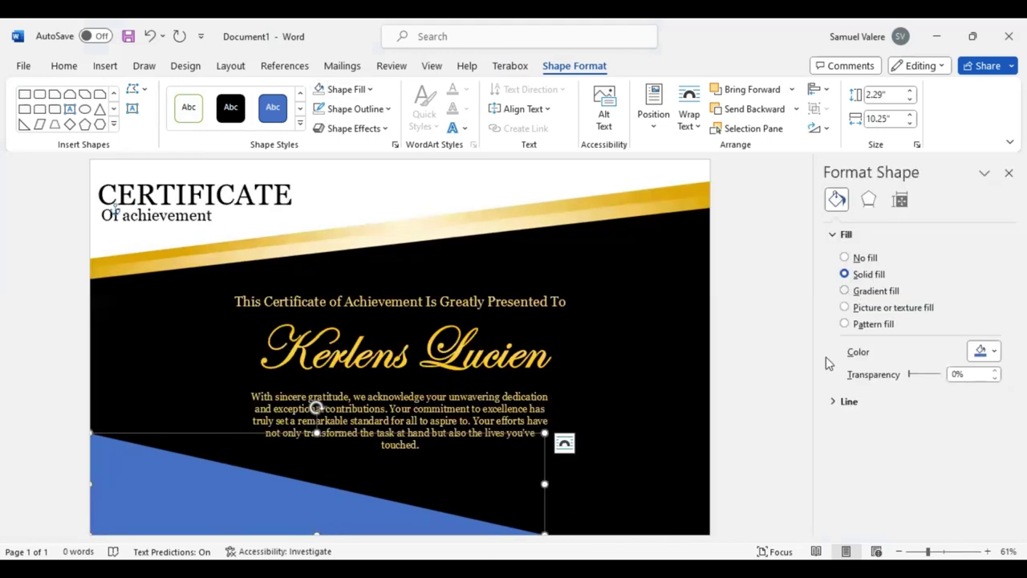
Give the triangle a gradient fill with a grey right stop and a dark middle stop
{"action": "left_click", "coordinate": [844, 291]}
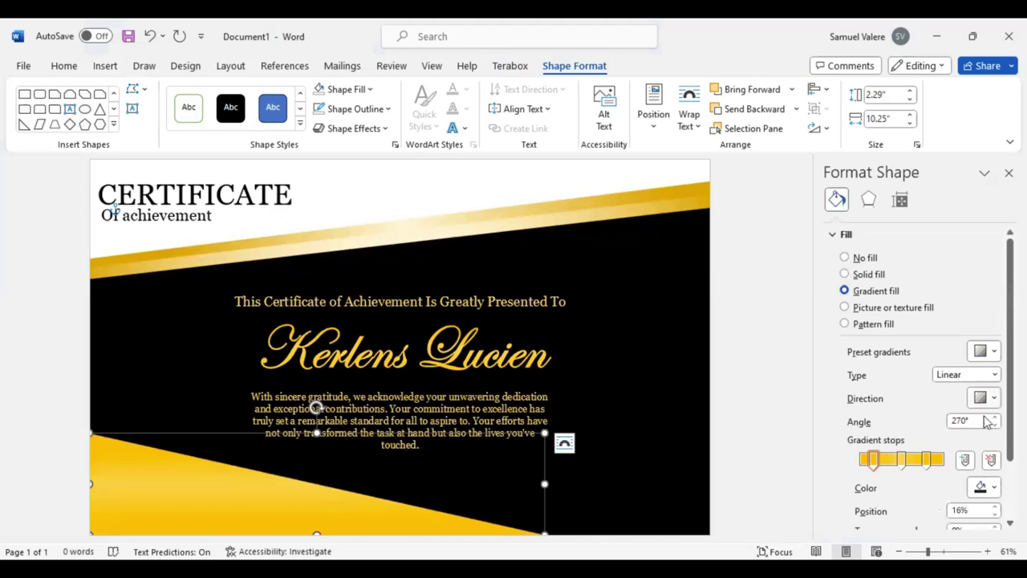
{"action": "left_click", "coordinate": [929, 466]}
{"action": "left_click", "coordinate": [995, 490]}
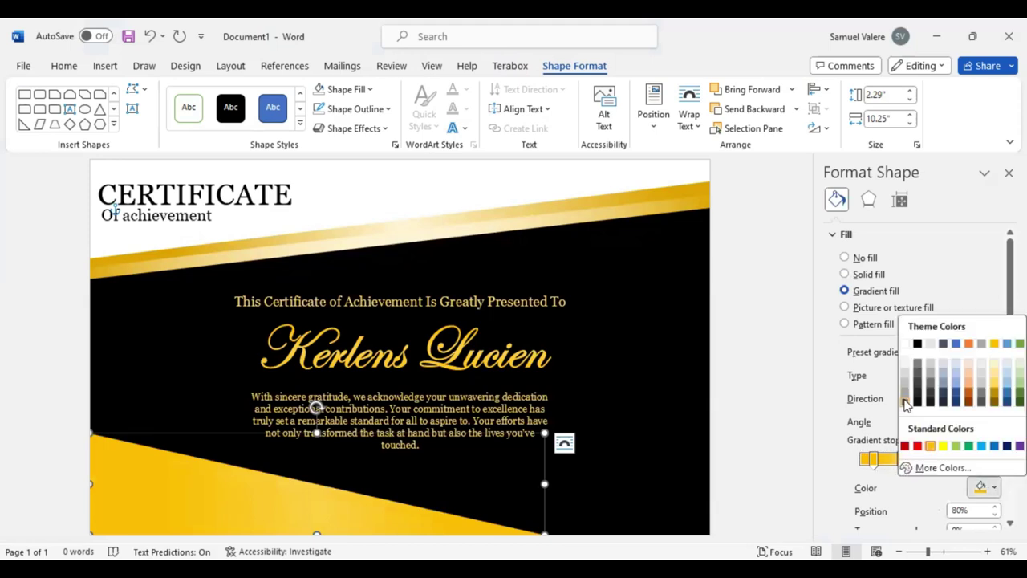
{"action": "left_click", "coordinate": [905, 404]}
{"action": "left_click", "coordinate": [869, 459]}
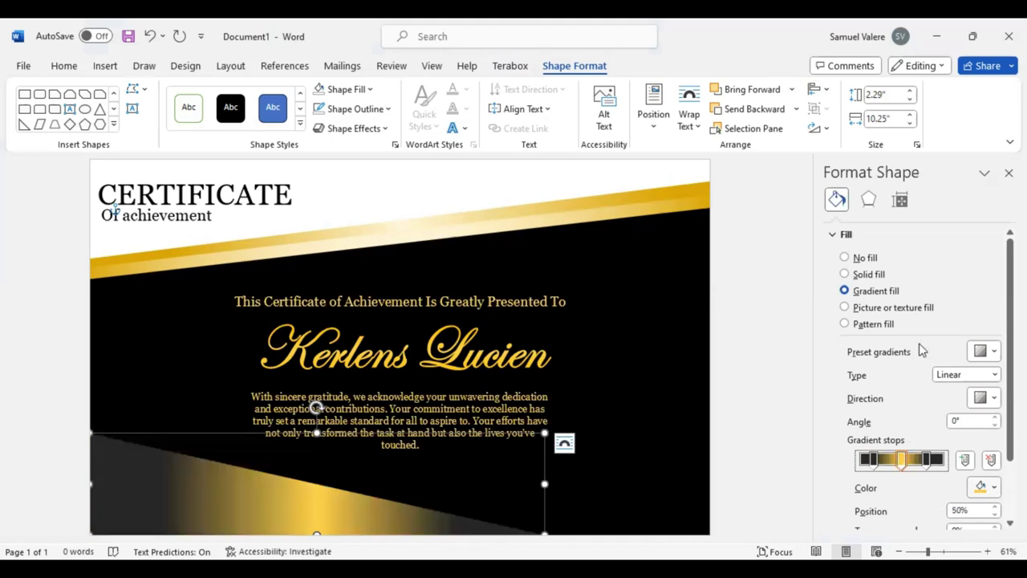
{"action": "key", "text": "Return"}
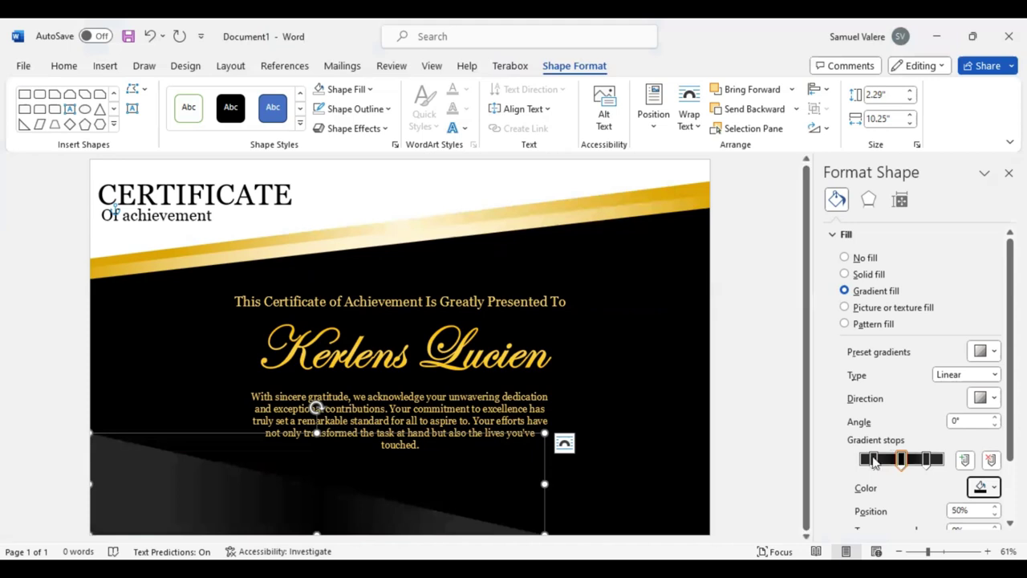
Reposition the gradient stops, set the middle stop to 50%, and duplicate the triangle
{"action": "left_click_drag", "start_coordinate": [874, 460], "coordinate": [860, 463]}
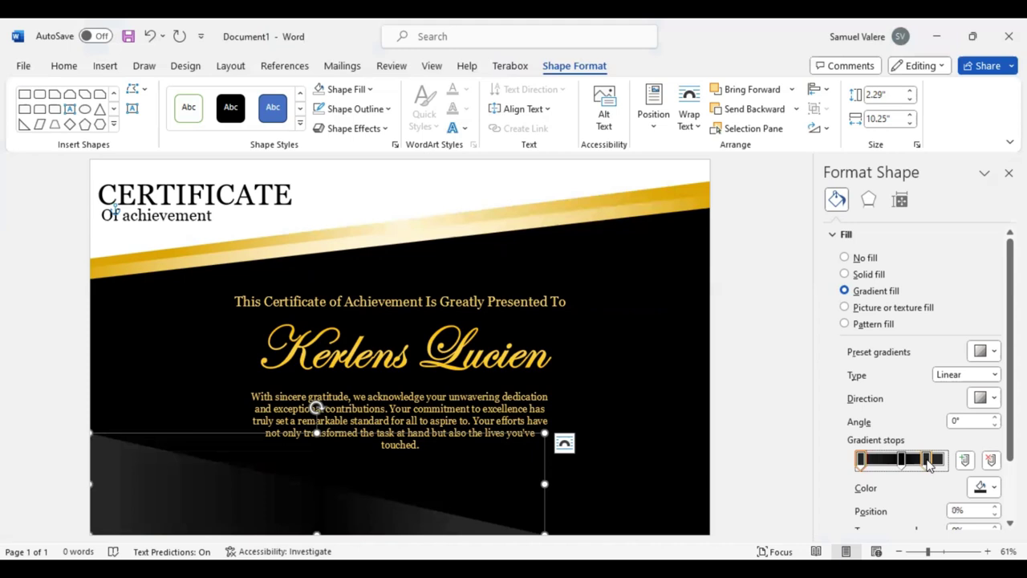
{"action": "left_click_drag", "start_coordinate": [930, 464], "coordinate": [944, 463]}
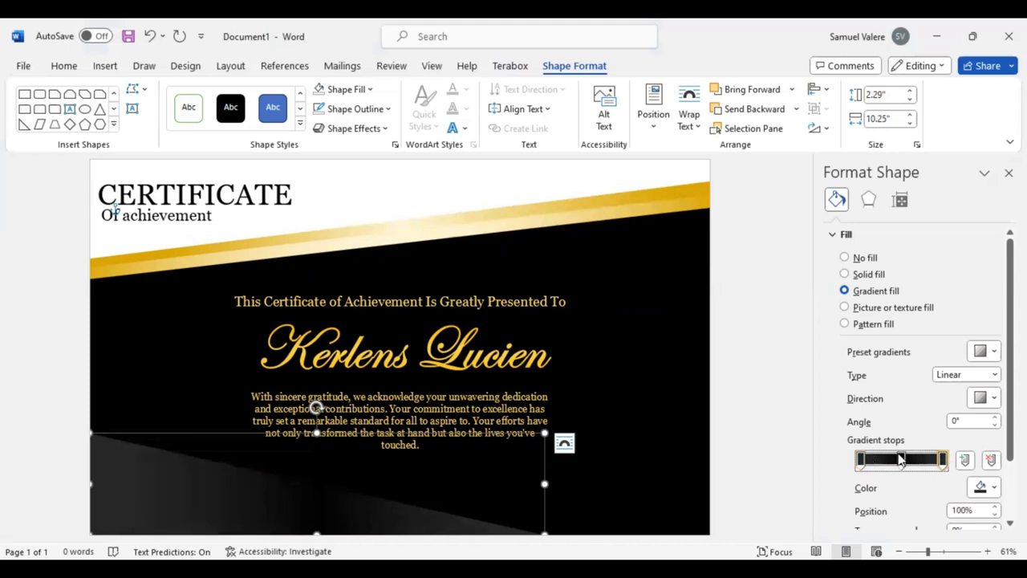
{"action": "left_click", "coordinate": [900, 459]}
{"action": "left_click", "coordinate": [900, 460]}
{"action": "left_click_drag", "start_coordinate": [900, 458], "coordinate": [905, 463]}
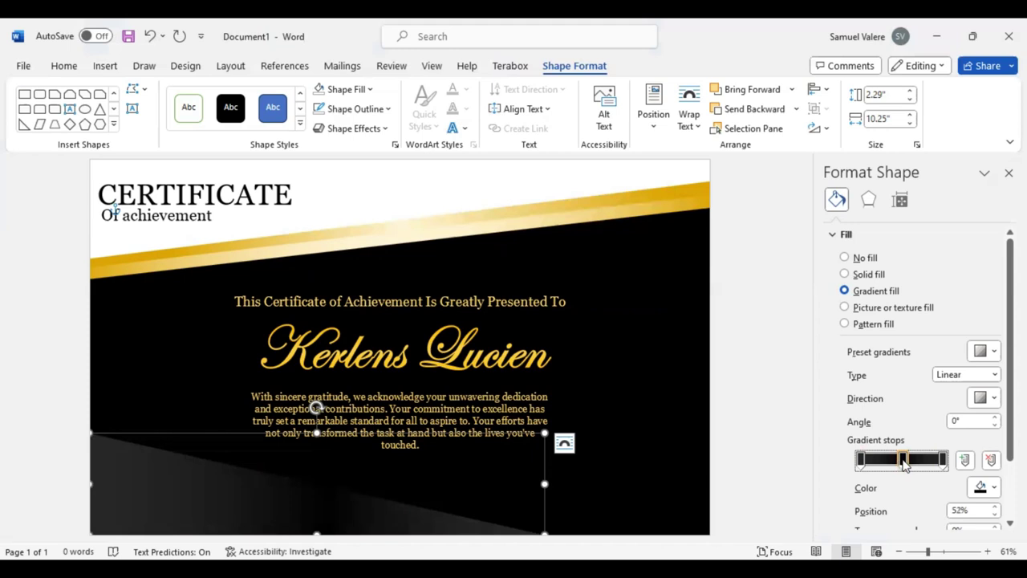
{"action": "left_click", "coordinate": [996, 515]}
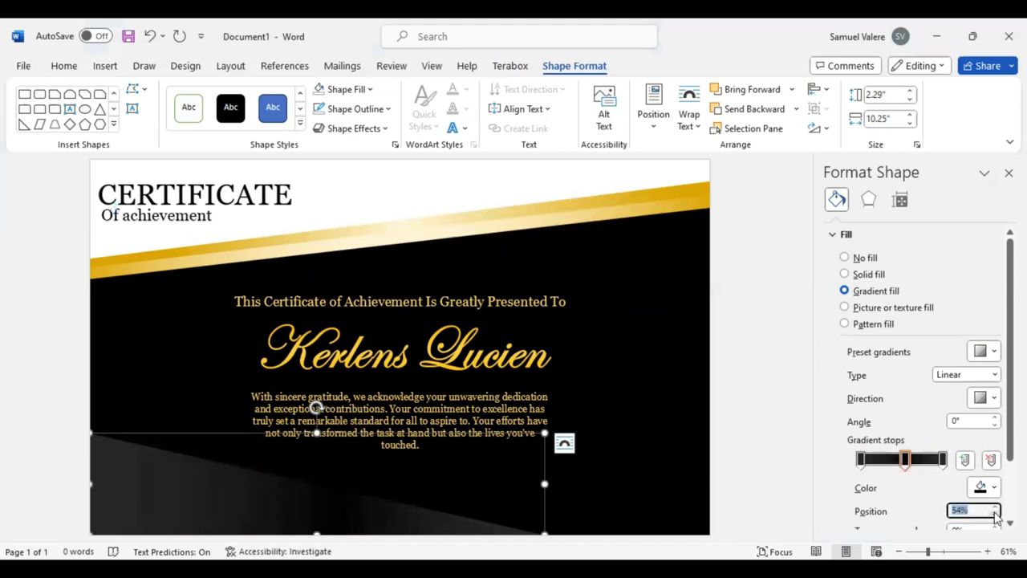
{"action": "key", "text": "Down"}
{"action": "key", "text": "Down"}
{"action": "key", "text": "Down"}
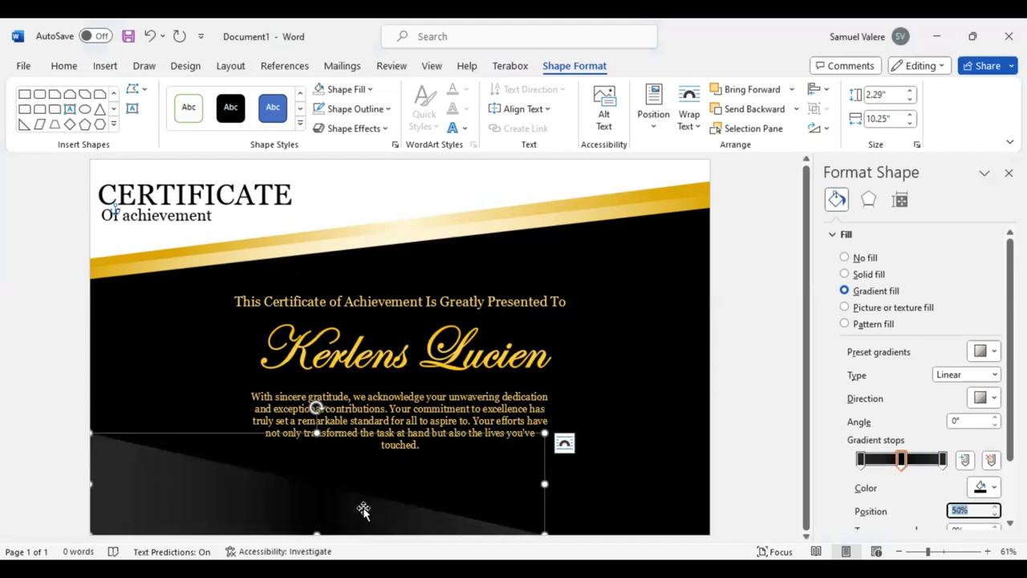
{"action": "key", "text": "Escape"}
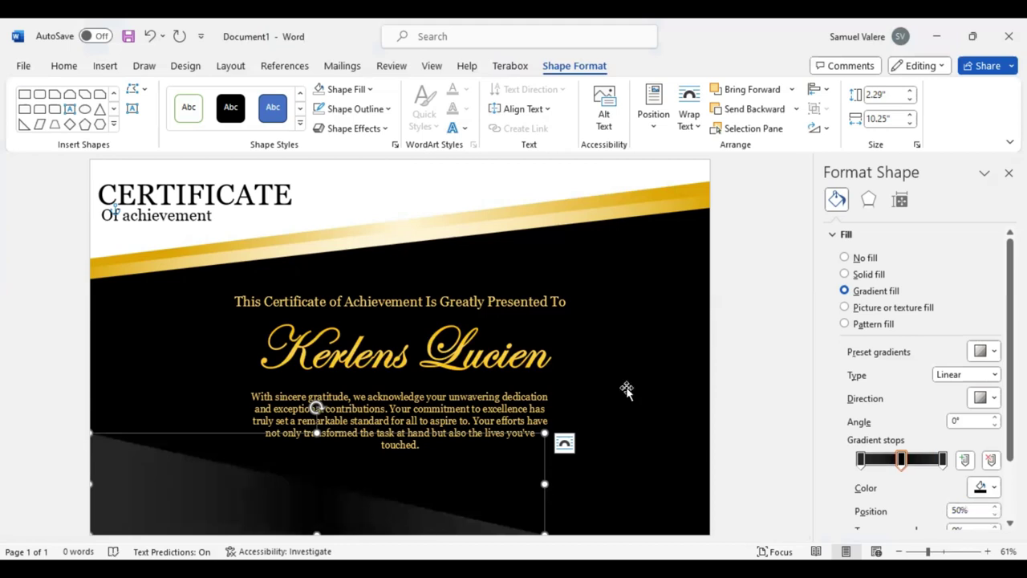
{"action": "key", "text": "Return"}
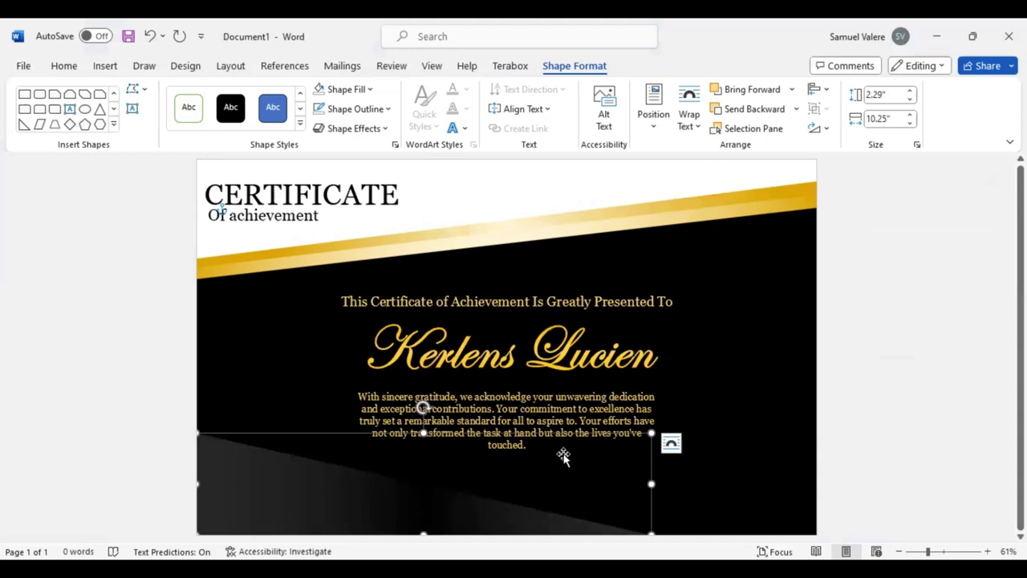
{"action": "key", "text": "ctrl+z"}
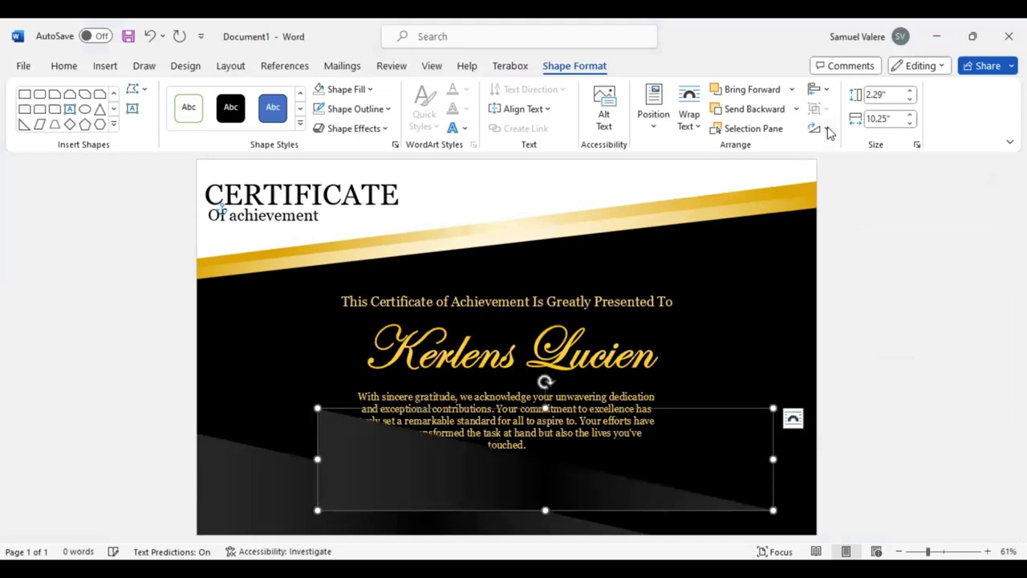
{"action": "left_click", "coordinate": [827, 130]}
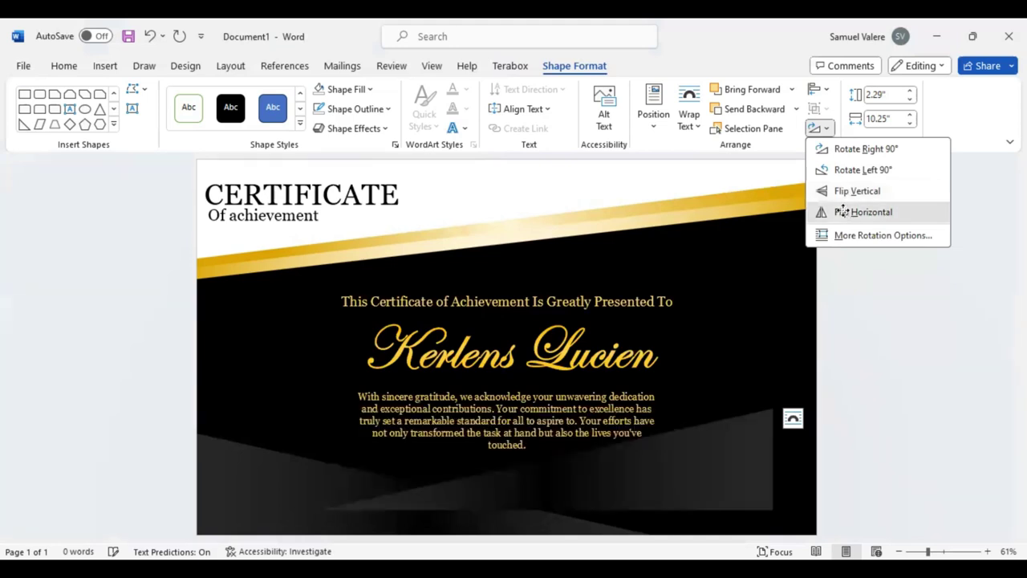
Flip the copied dark triangle horizontally so it crosses the lower right
{"action": "left_click", "coordinate": [766, 501]}
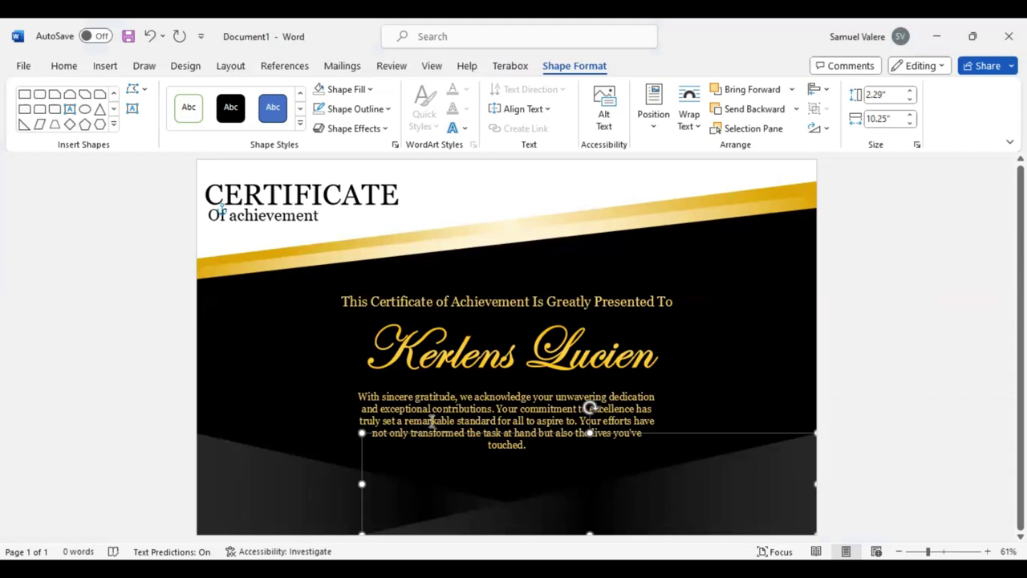
Make the other dark triangle's middle gradient stop about half transparent
{"action": "key", "text": "ctrl+z"}
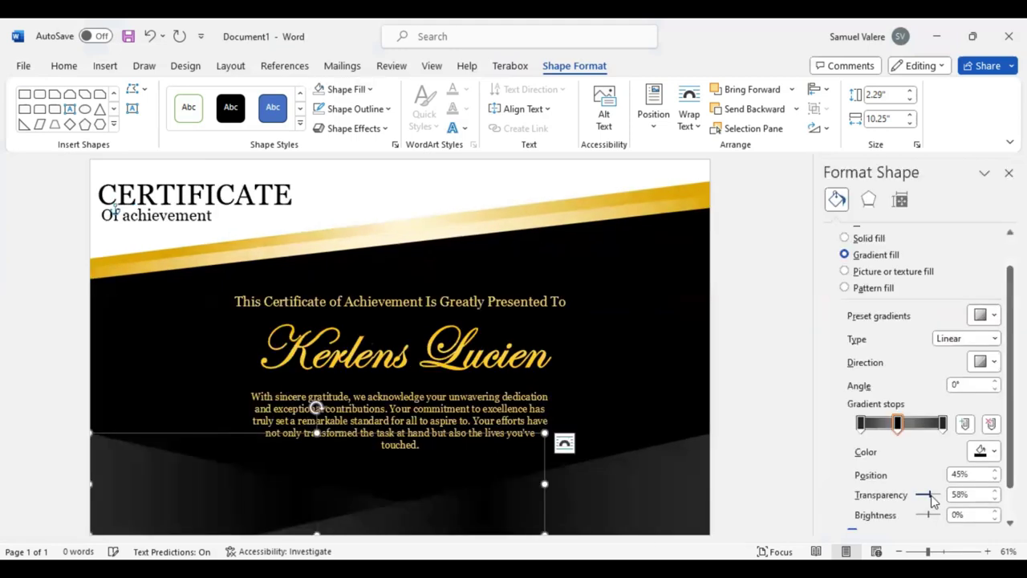
{"action": "left_click_drag", "start_coordinate": [932, 496], "coordinate": [922, 493]}
{"action": "key", "text": "ctrl+z"}
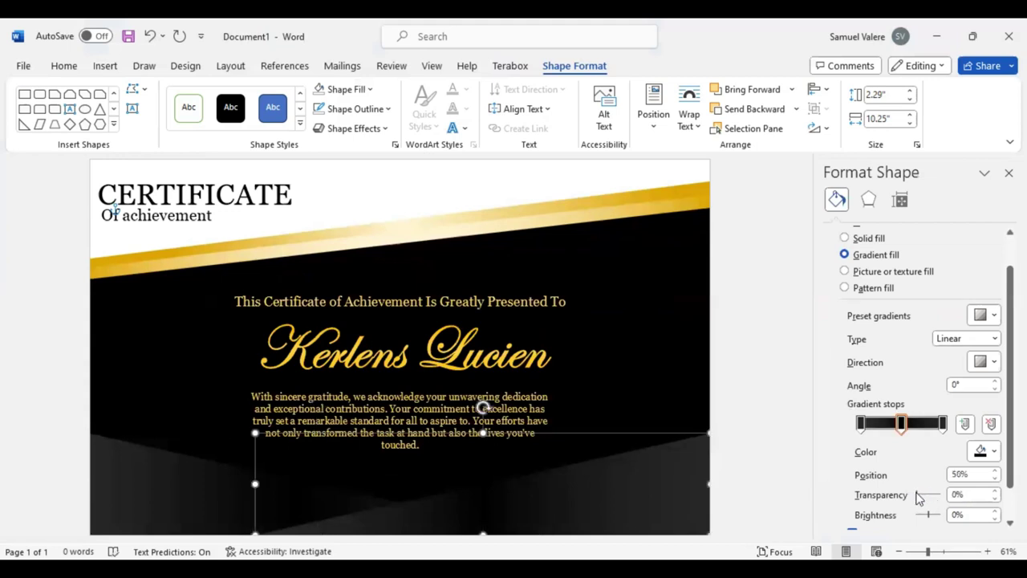
{"action": "left_click_drag", "start_coordinate": [919, 497], "coordinate": [931, 499]}
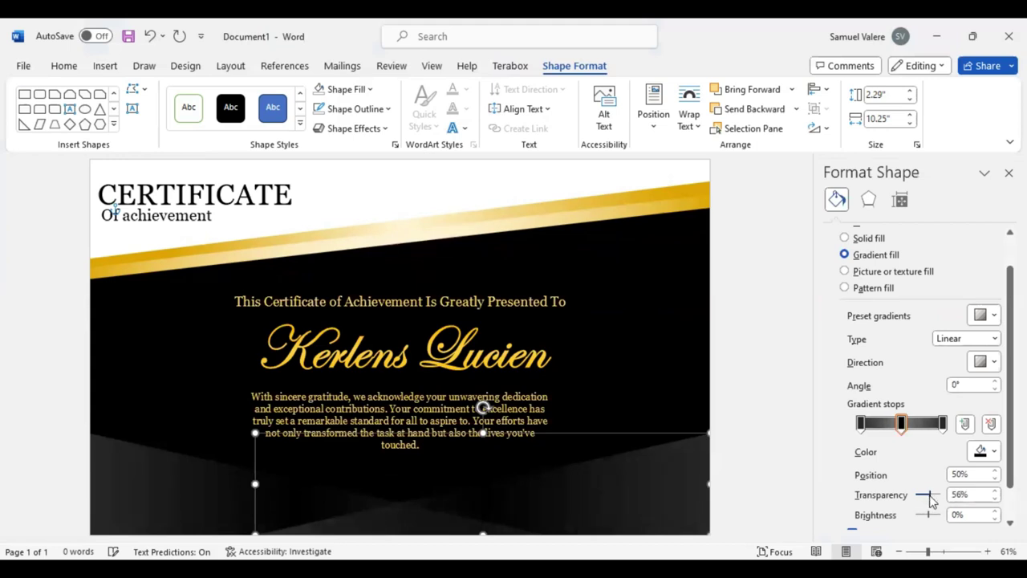
{"action": "left_click", "coordinate": [565, 479]}
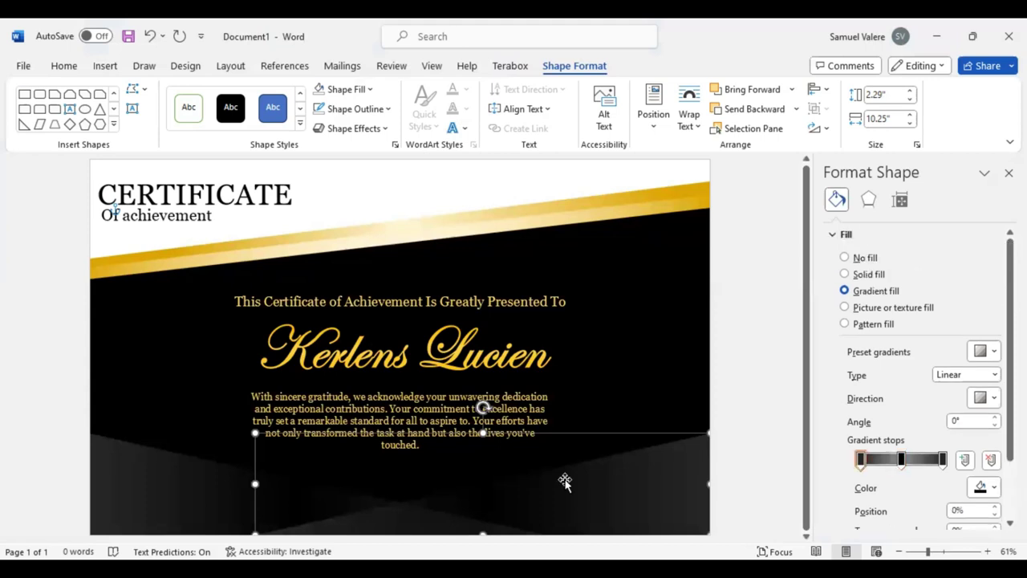
Resize the gradient shape to 1.61 by 6.8 inches and settle it at the lower left
{"action": "key", "text": "Right"}
{"action": "key", "text": "Right"}
{"action": "key", "text": "Down"}
{"action": "key", "text": "Down"}
{"action": "key", "text": "Left"}
{"action": "key", "text": "Left"}
{"action": "key", "text": "Up"}
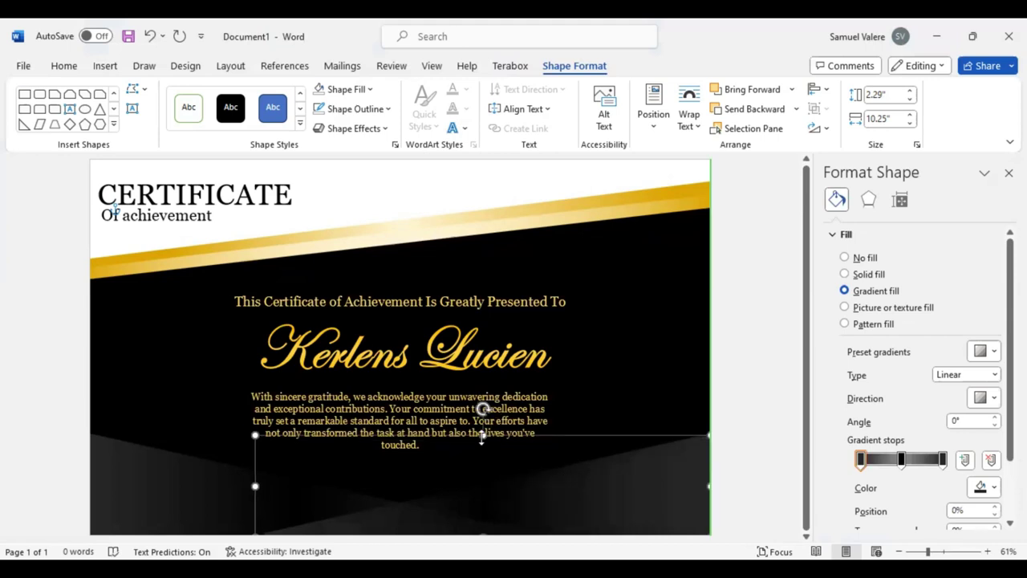
{"action": "left_click_drag", "start_coordinate": [484, 436], "coordinate": [483, 453]}
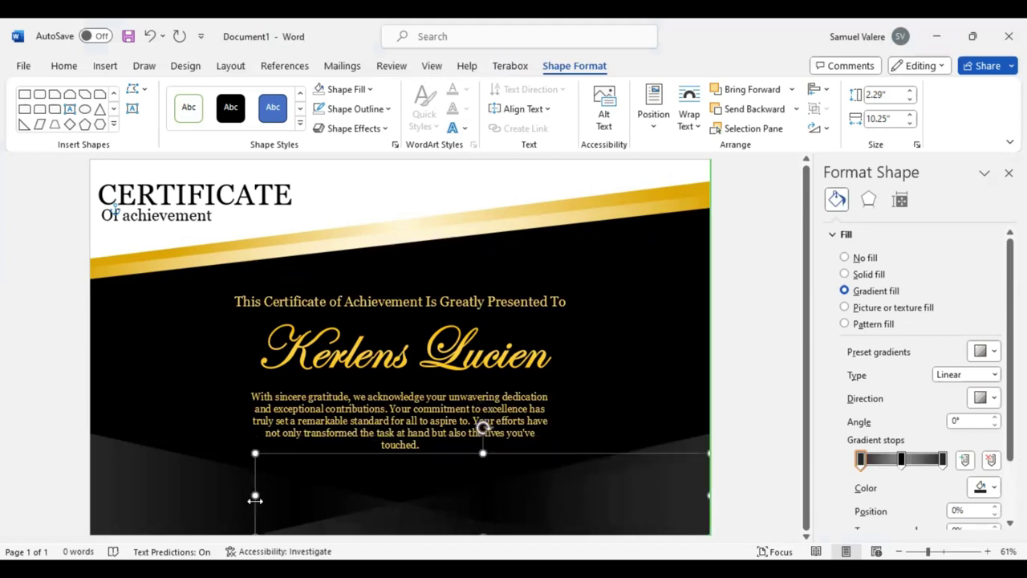
{"action": "left_click_drag", "start_coordinate": [483, 453], "coordinate": [483, 465]}
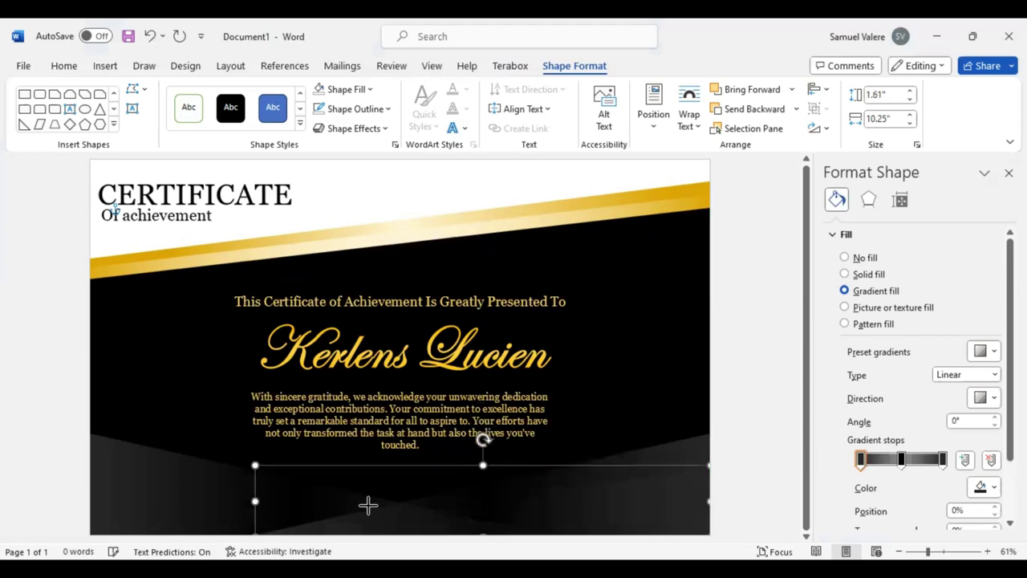
{"action": "left_click_drag", "start_coordinate": [369, 504], "coordinate": [408, 504]}
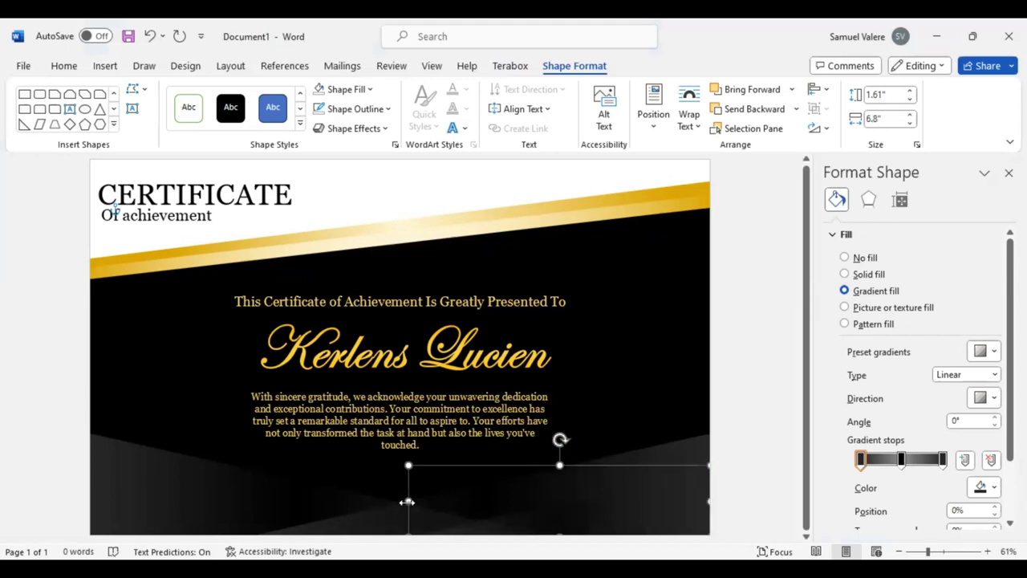
{"action": "key", "text": "Right"}
{"action": "key", "text": "Down"}
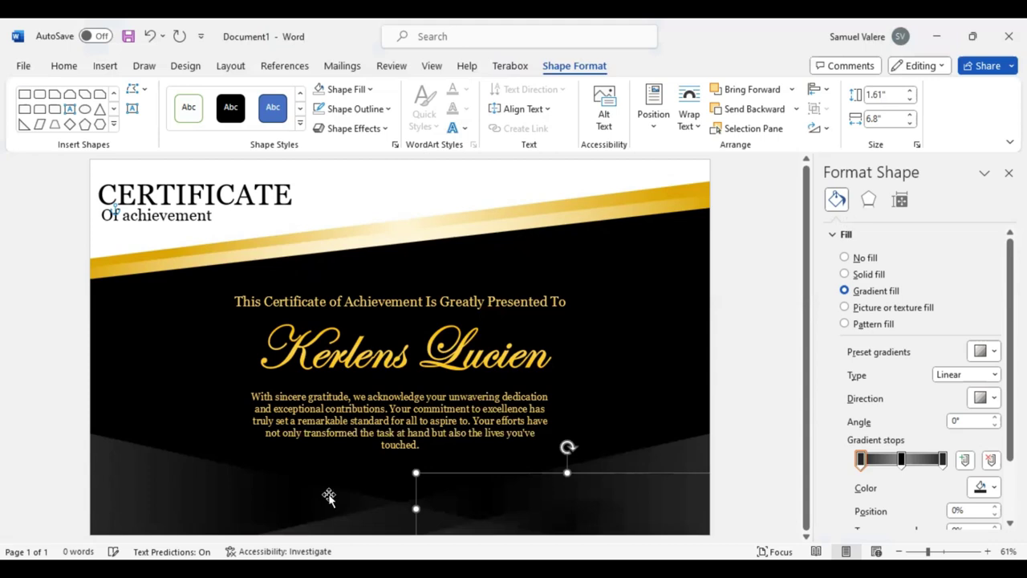
{"action": "left_click", "coordinate": [273, 517]}
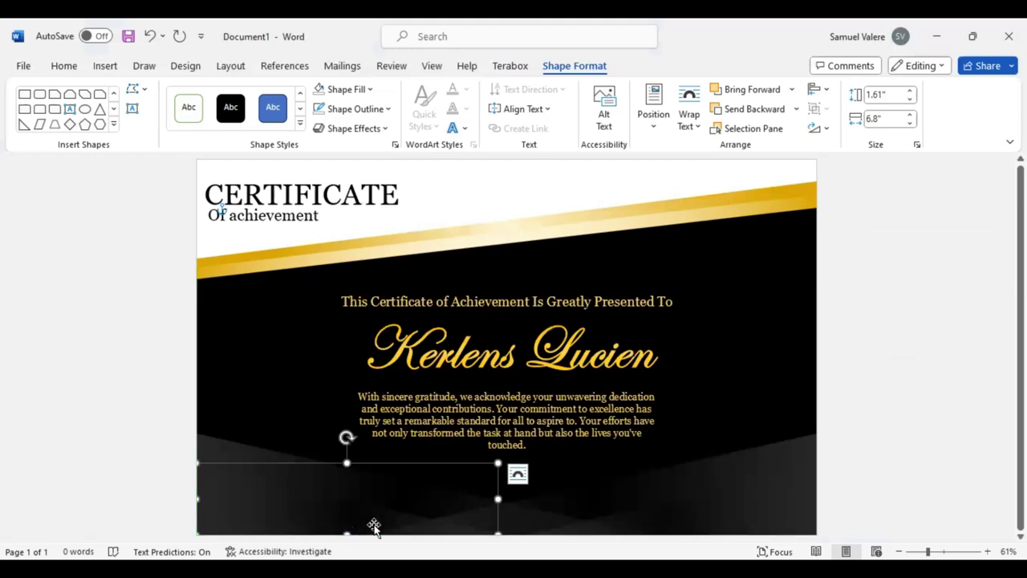
Move the presentation line up, centred, and reduce its font to 18 pt
{"action": "left_click", "coordinate": [704, 348]}
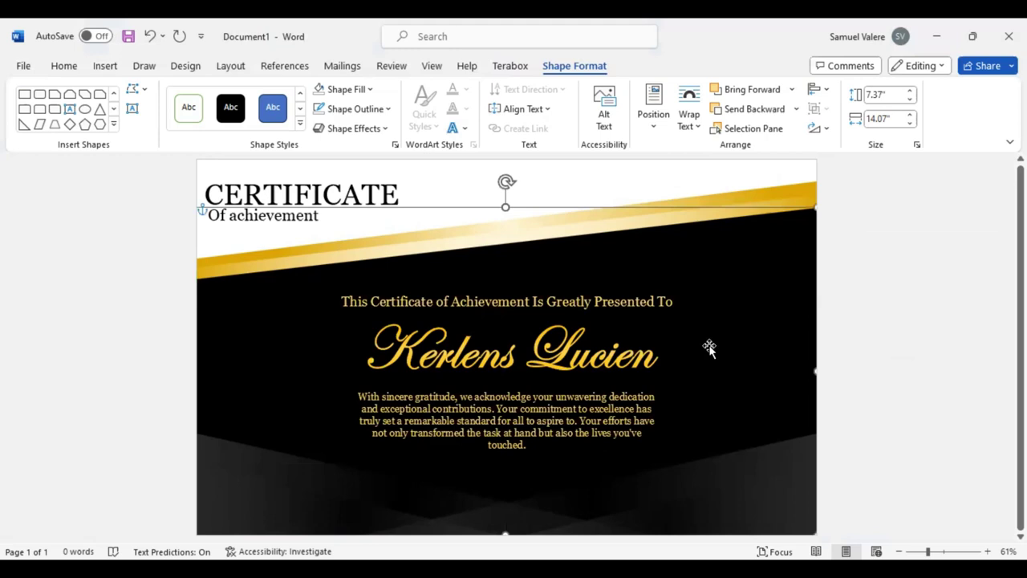
{"action": "left_click", "coordinate": [565, 294]}
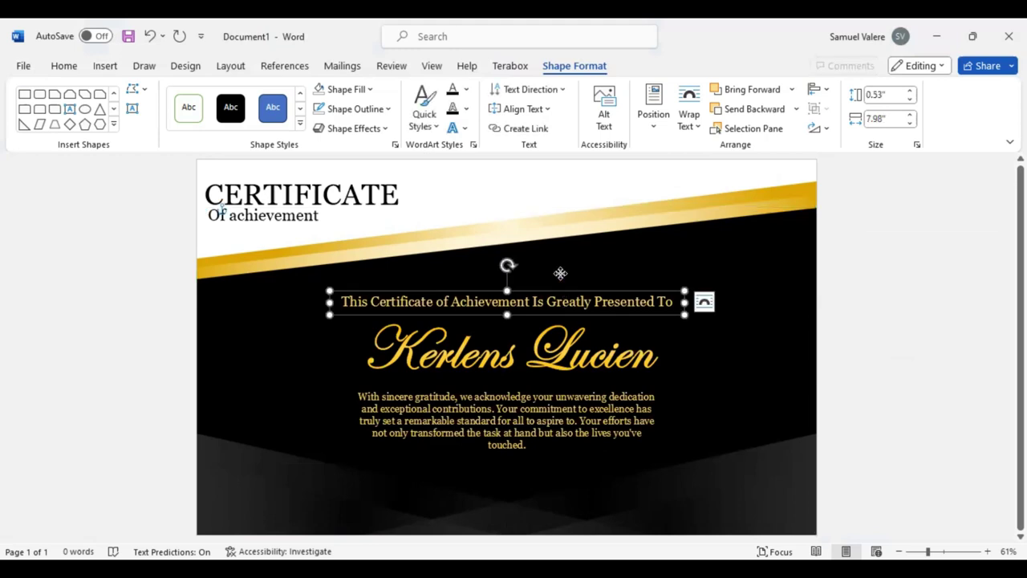
{"action": "left_click_drag", "start_coordinate": [560, 273], "coordinate": [560, 273]}
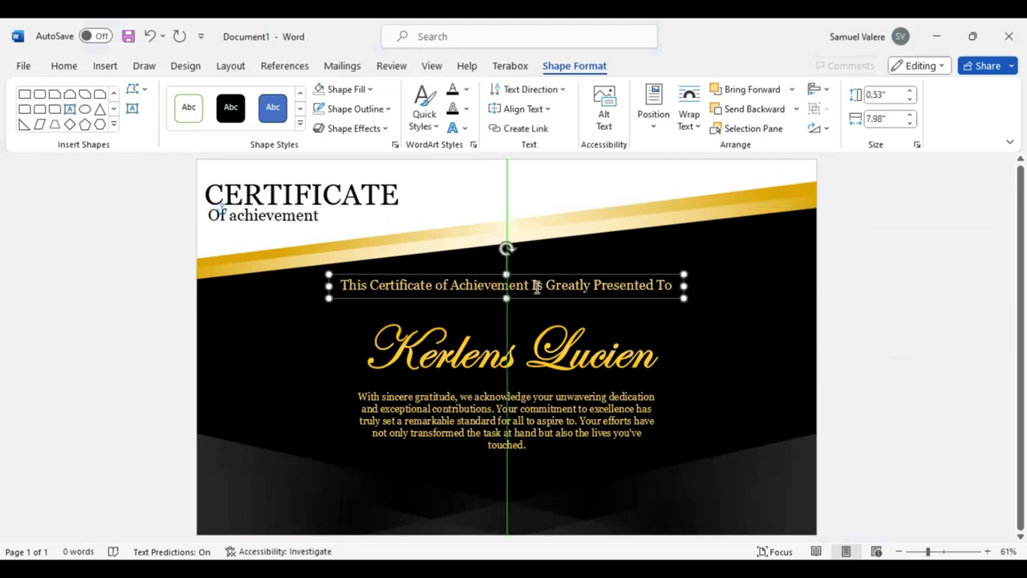
{"action": "left_click", "coordinate": [536, 287]}
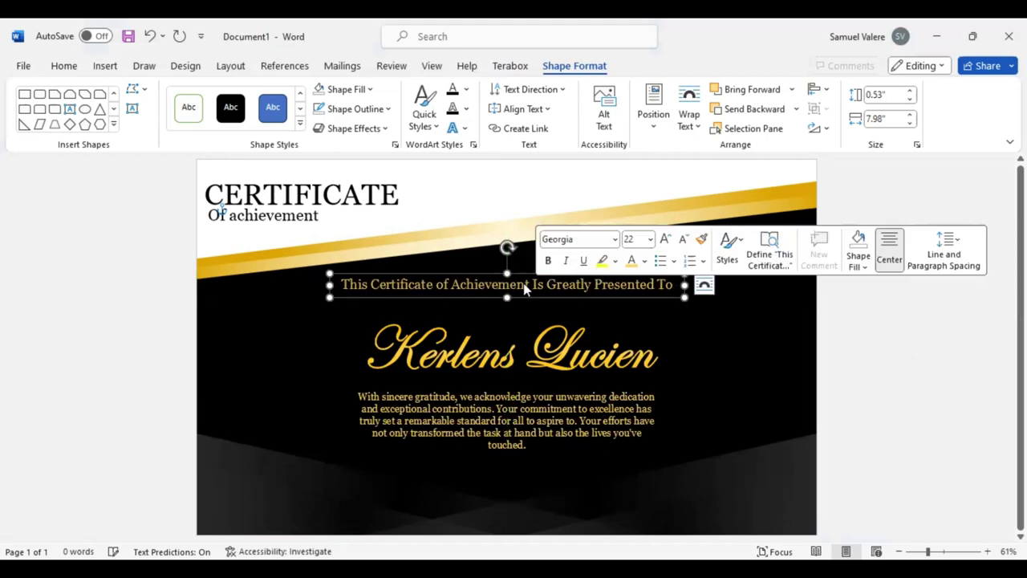
{"action": "left_click", "coordinate": [685, 240]}
{"action": "left_click", "coordinate": [684, 240]}
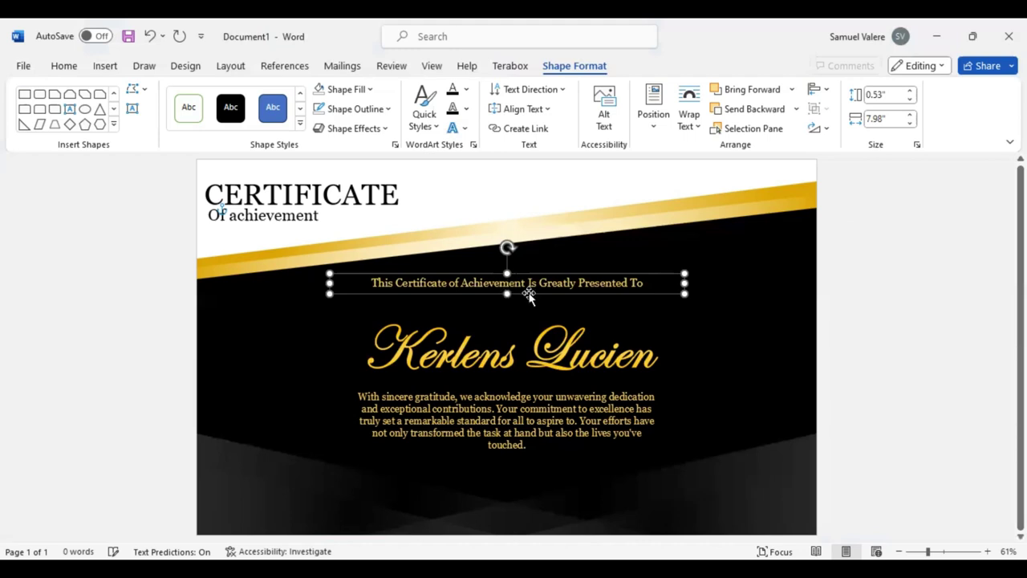
{"action": "left_click", "coordinate": [527, 294]}
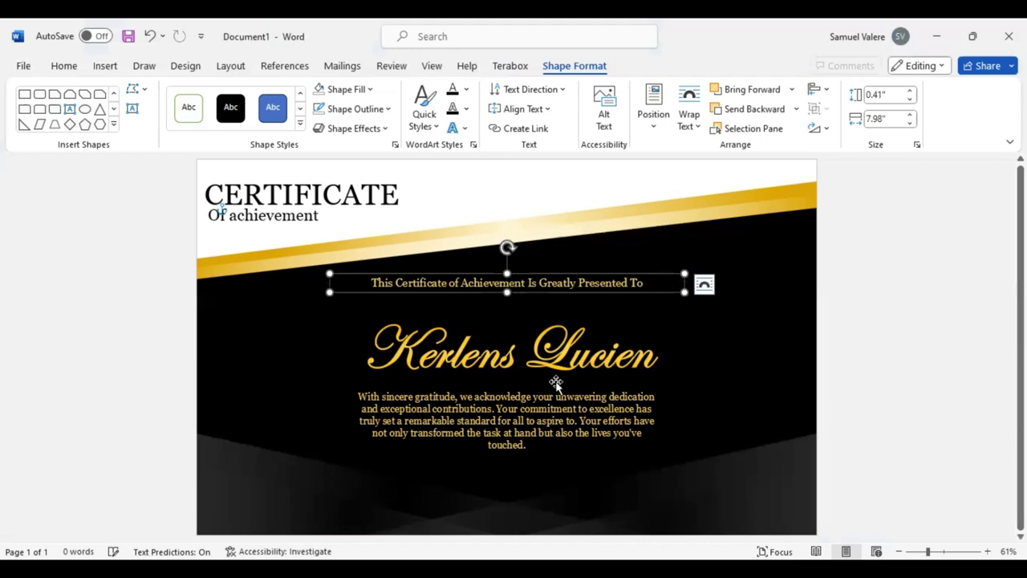
Move the recipient's name and body paragraph up, centred on the page
{"action": "left_click_drag", "start_coordinate": [555, 384], "coordinate": [552, 367]}
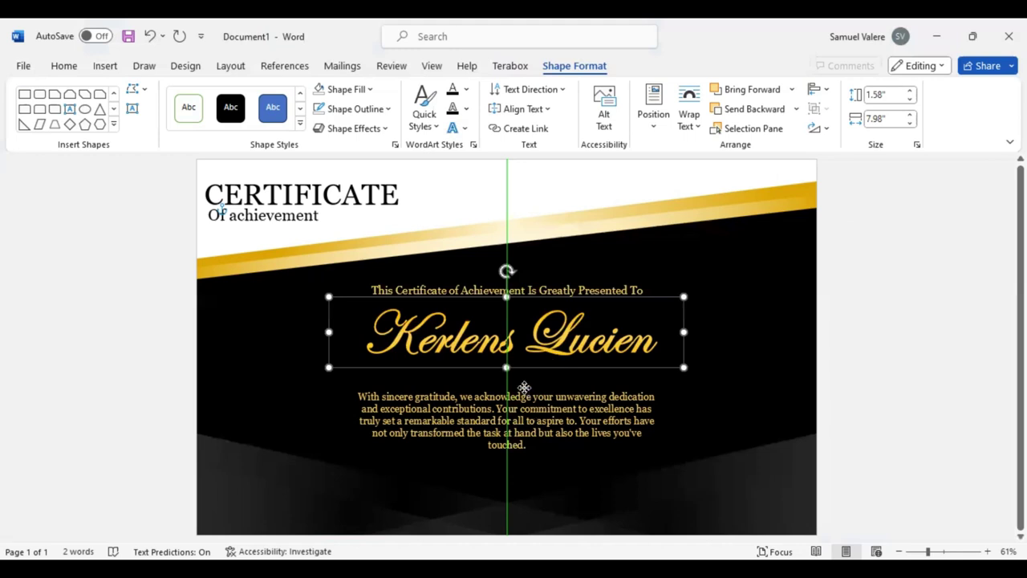
{"action": "left_click_drag", "start_coordinate": [525, 386], "coordinate": [525, 367]}
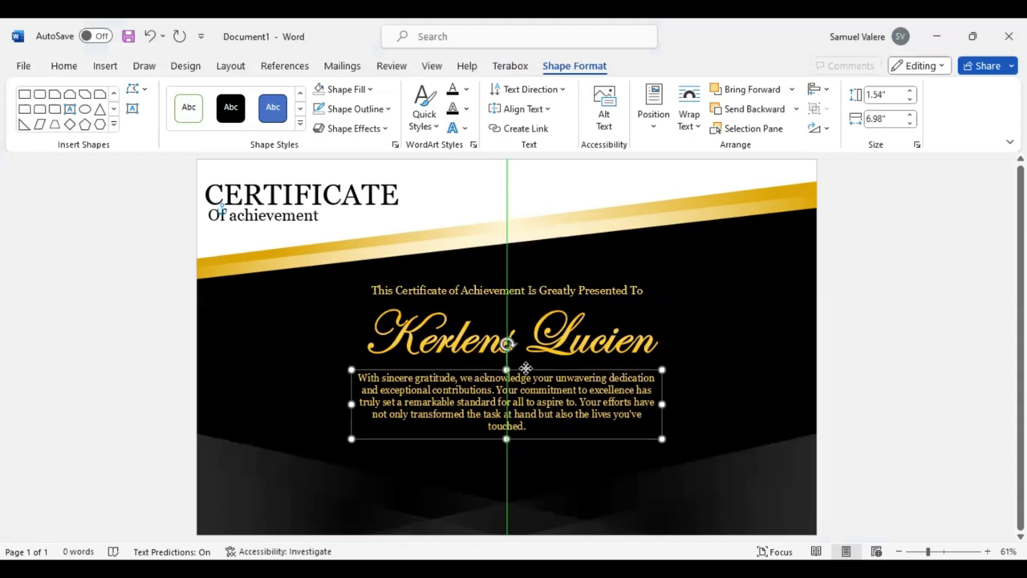
{"action": "left_click", "coordinate": [133, 109]}
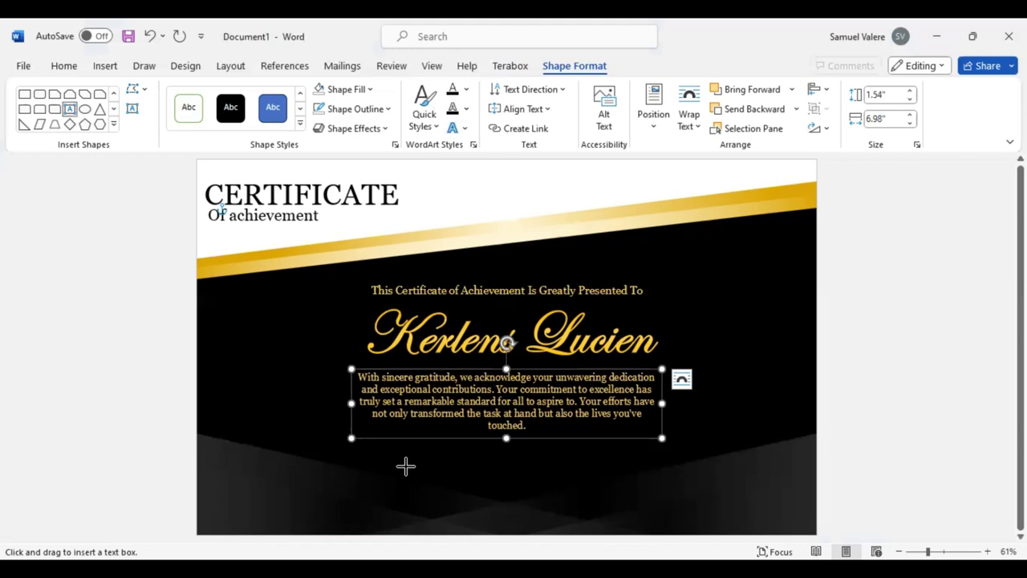
Add a small text box below the paragraph reading 'Date' in Georgia
{"action": "key", "text": "Escape"}
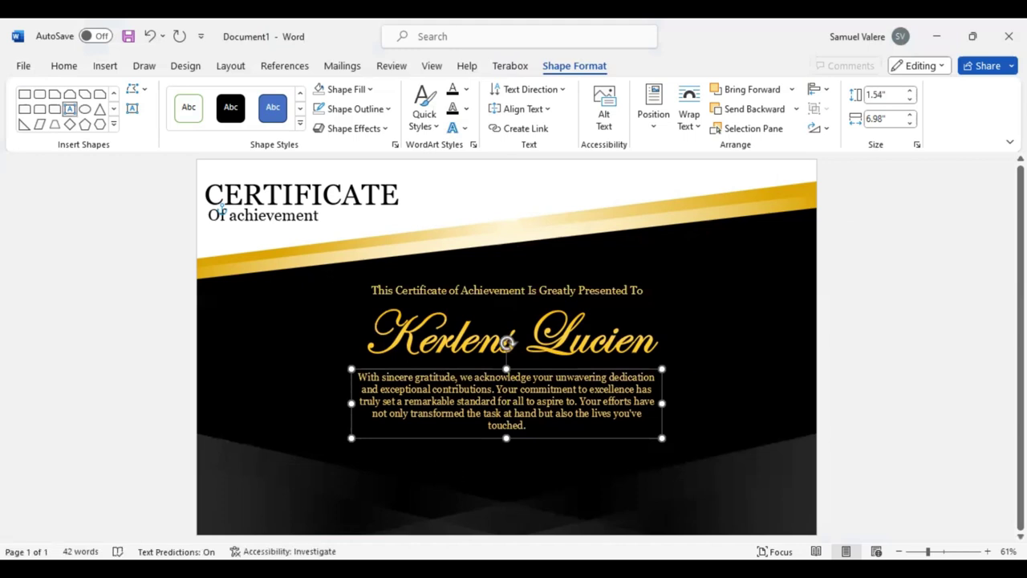
{"action": "left_click_drag", "start_coordinate": [388, 459], "coordinate": [455, 474]}
{"action": "type", "text": "Da"}
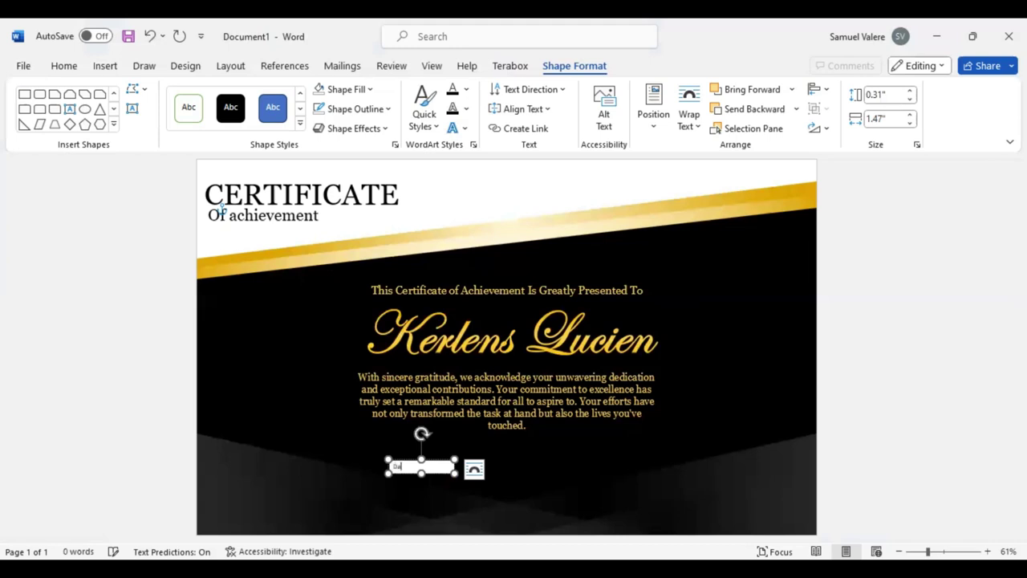
{"action": "type", "text": "te"}
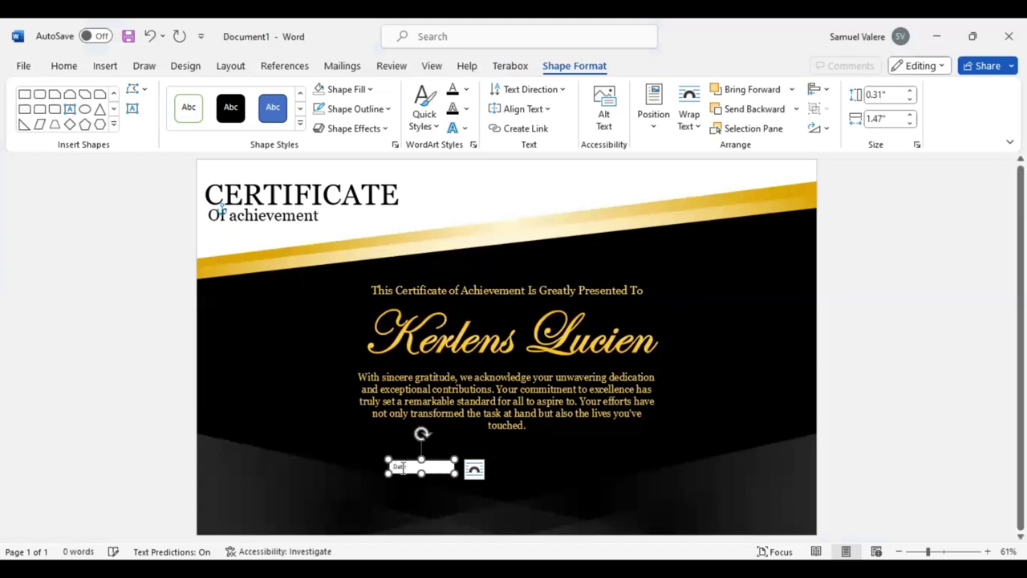
{"action": "double_click", "coordinate": [399, 467]}
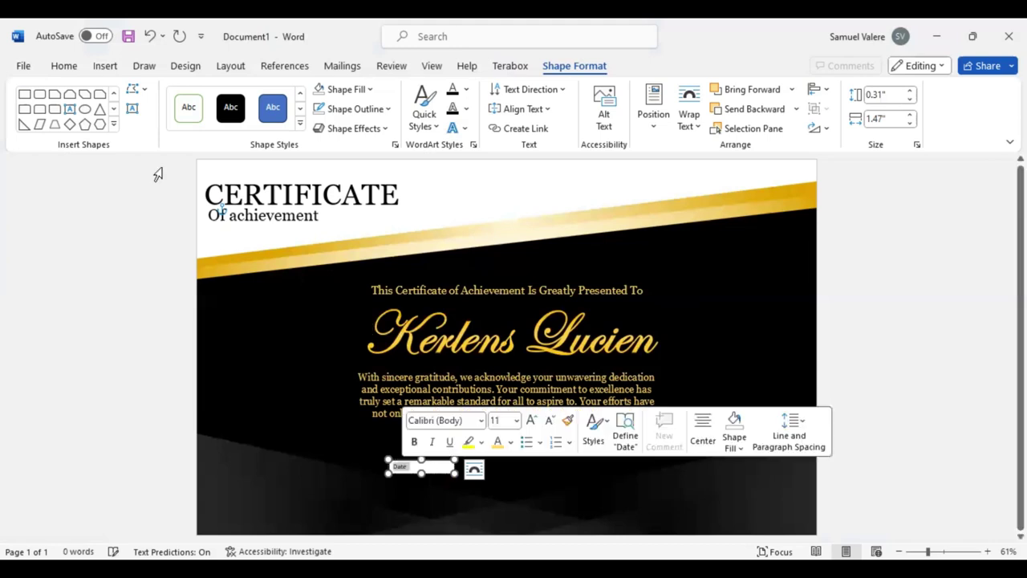
{"action": "left_click", "coordinate": [73, 65]}
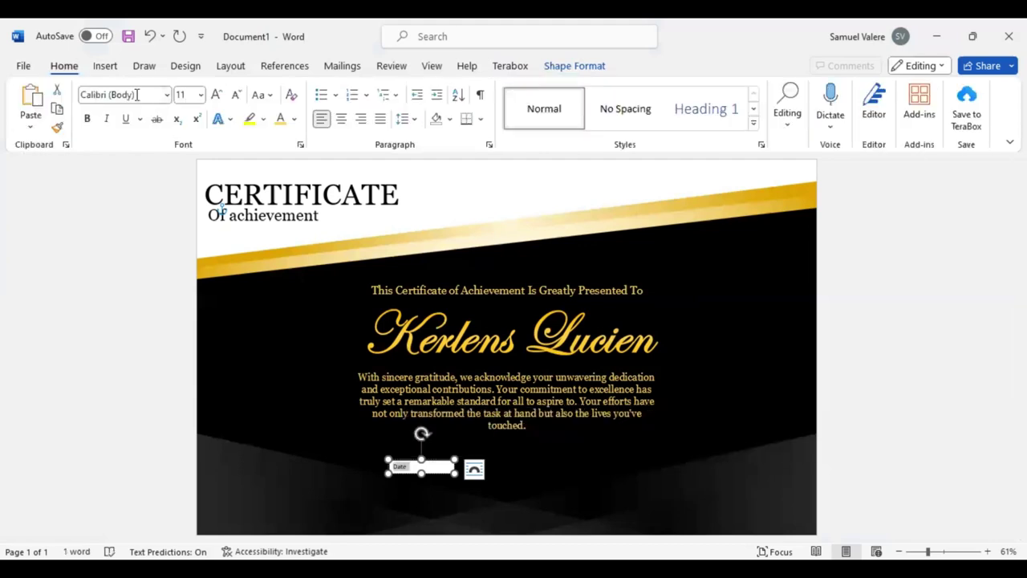
{"action": "type", "text": "Georgia"}
{"action": "key", "text": "Return"}
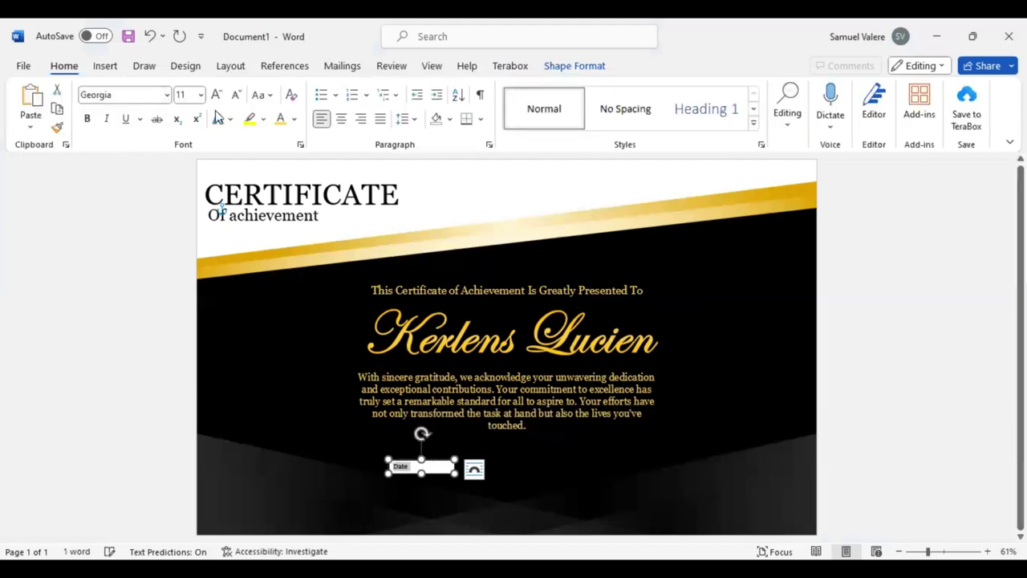
Centre the Date label at 12 pt with no fill, in bold all caps
{"action": "left_click", "coordinate": [342, 120]}
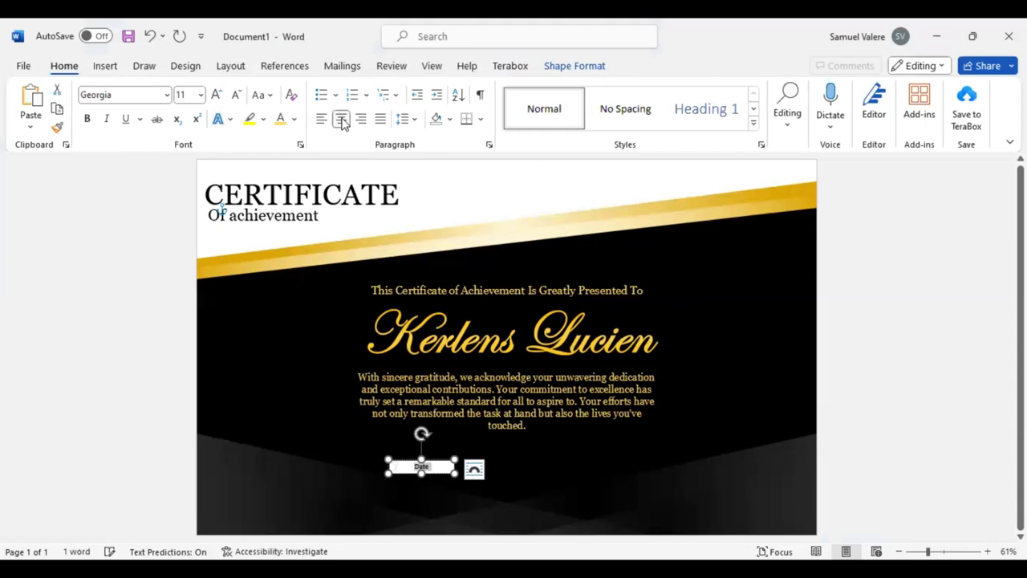
{"action": "left_click", "coordinate": [216, 91]}
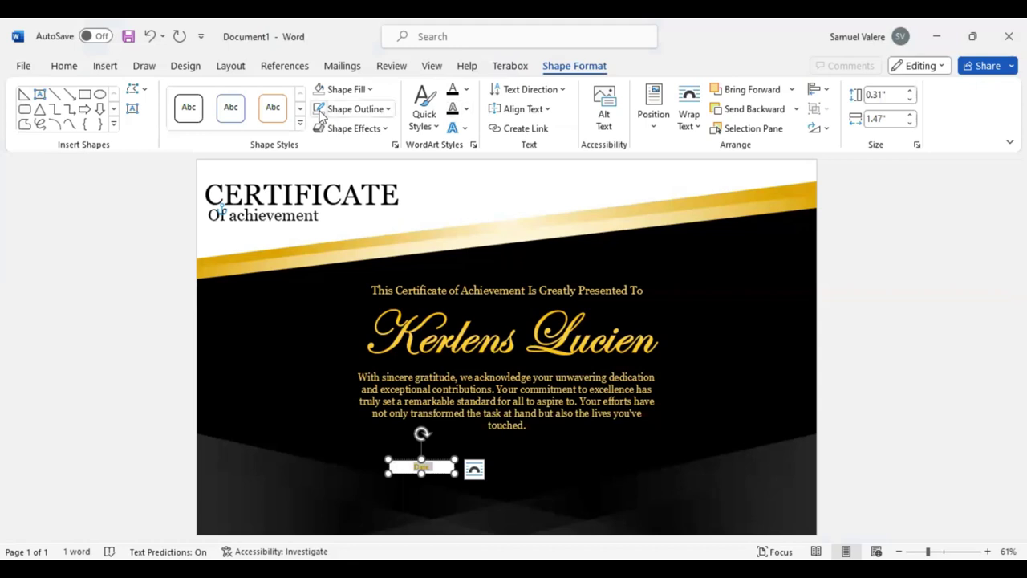
{"action": "left_click", "coordinate": [321, 90]}
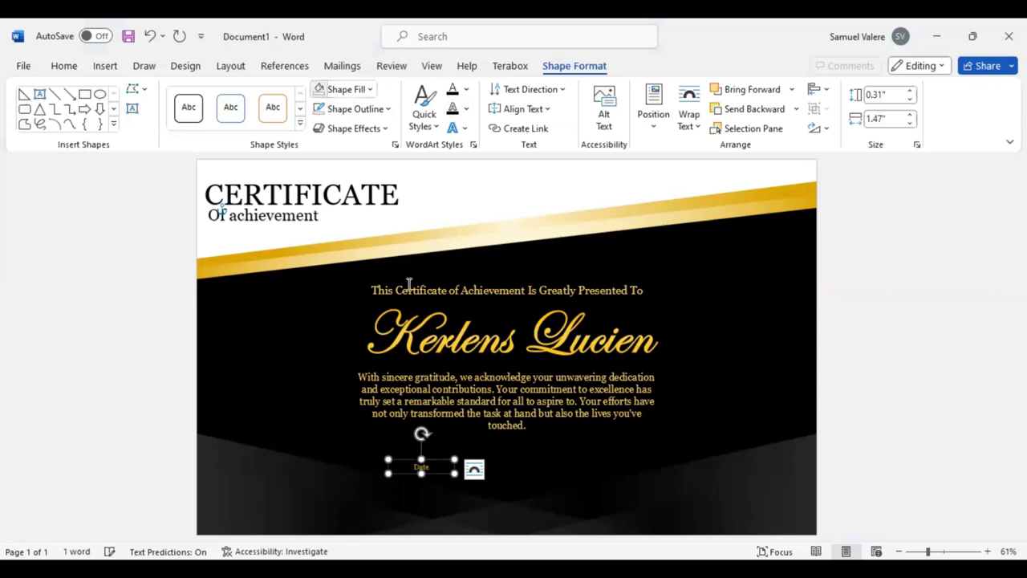
{"action": "left_click", "coordinate": [77, 69]}
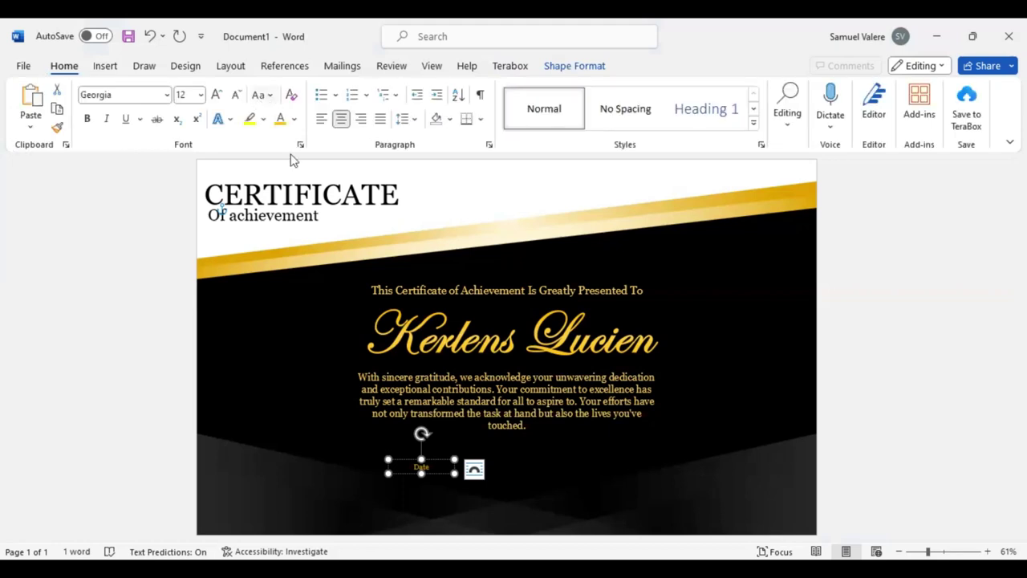
{"action": "key", "text": "ctrl+shift+a"}
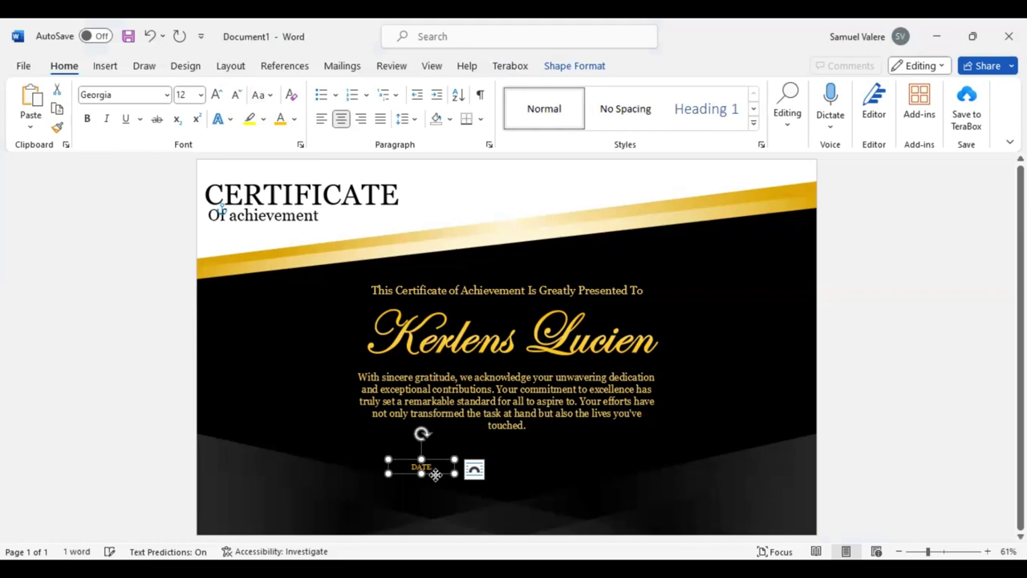
{"action": "left_click_drag", "start_coordinate": [435, 474], "coordinate": [442, 476]}
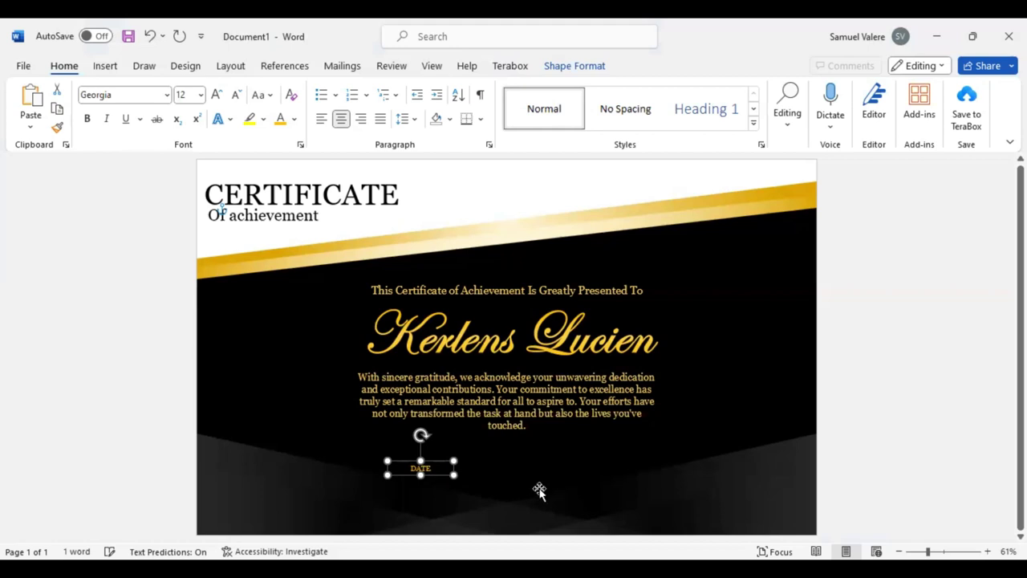
{"action": "key", "text": "ctrl+b"}
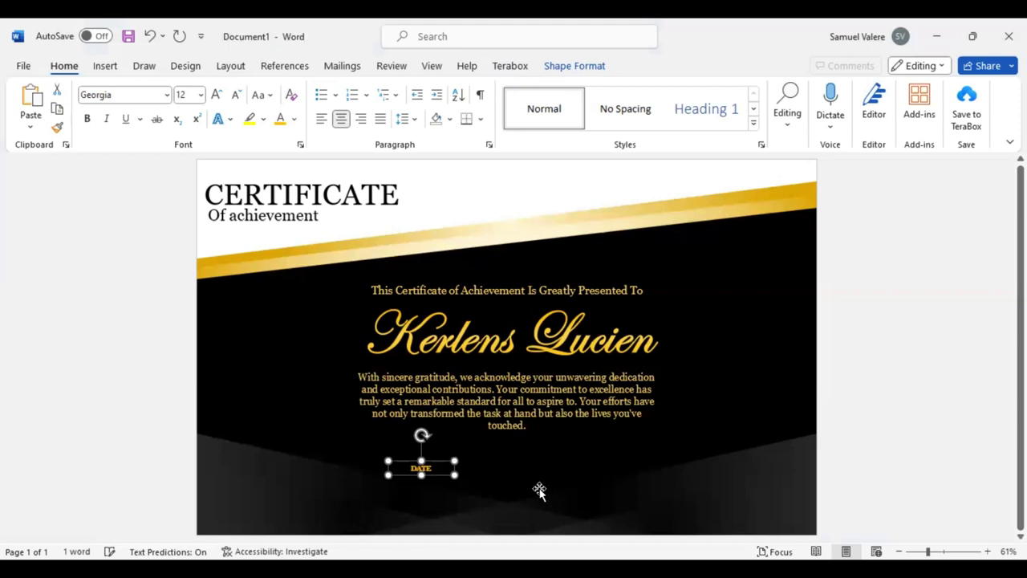
Paste a copy of the DATE label and move it right, level with the original
{"action": "key", "text": "ctrl+v"}
{"action": "key", "text": "Right"}
{"action": "key", "text": "Right"}
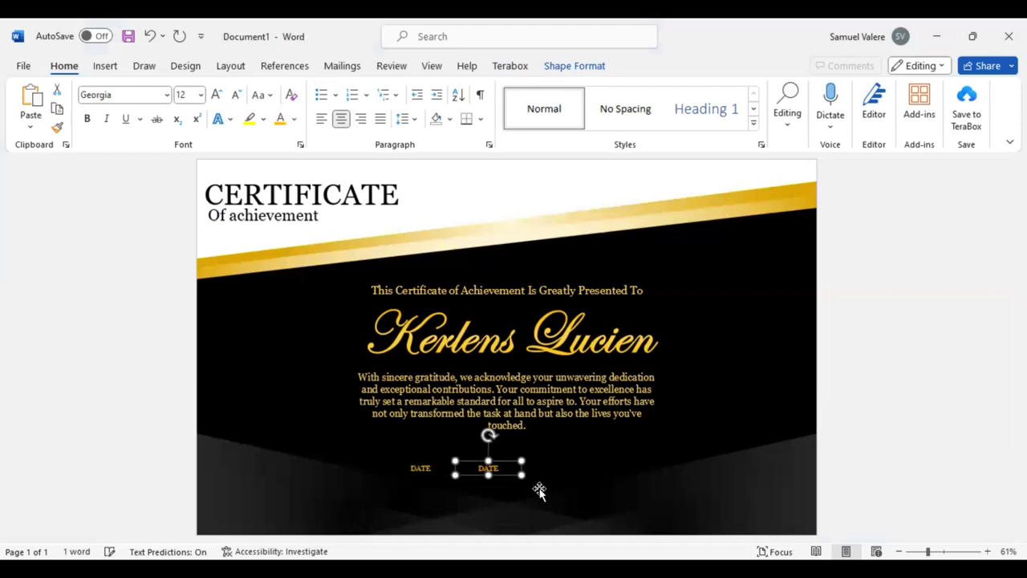
{"action": "key", "text": "Right"}
{"action": "key", "text": "Right"}
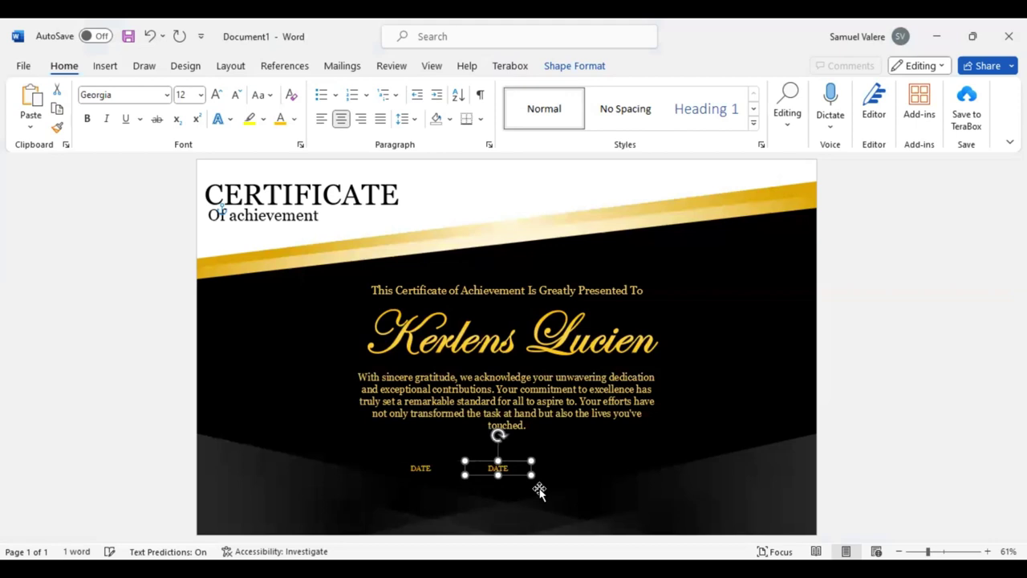
{"action": "key", "text": "Right"}
{"action": "key", "text": "Right"}
{"action": "key", "text": "Right"}
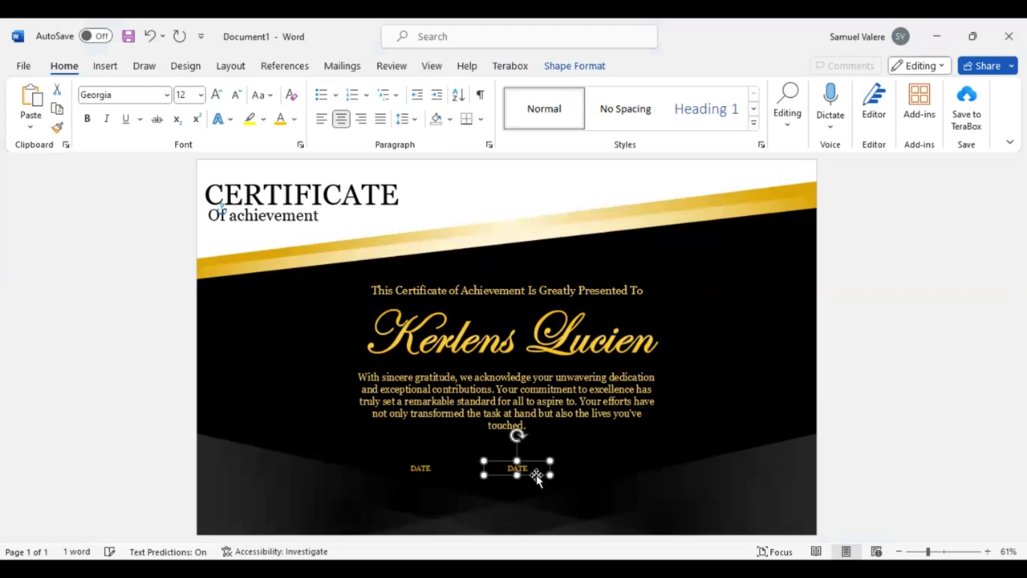
{"action": "left_click_drag", "start_coordinate": [536, 475], "coordinate": [577, 474]}
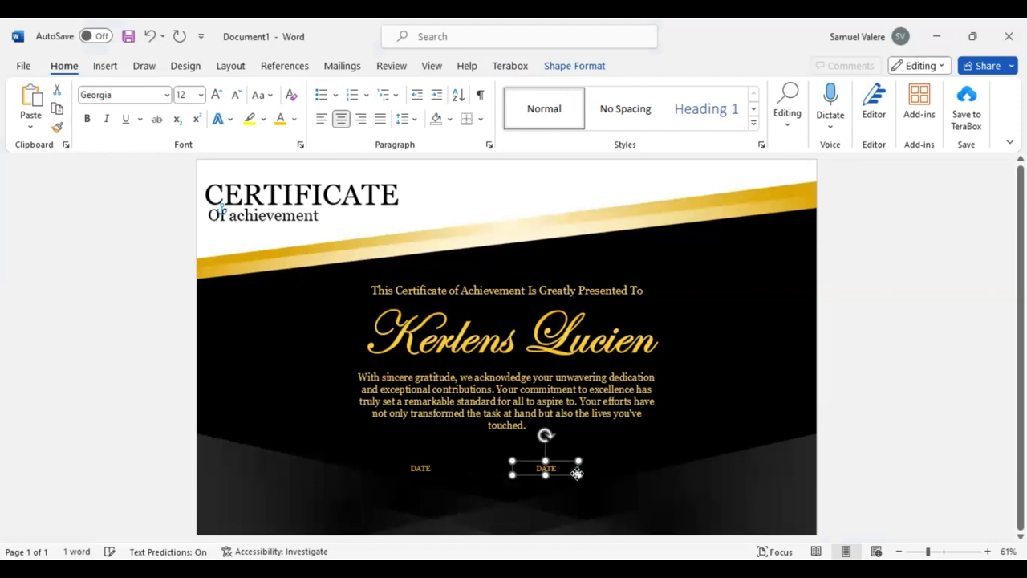
{"action": "key", "text": "Right"}
{"action": "key", "text": "Right"}
{"action": "key", "text": "Right"}
{"action": "key", "text": "ctrl+Down"}
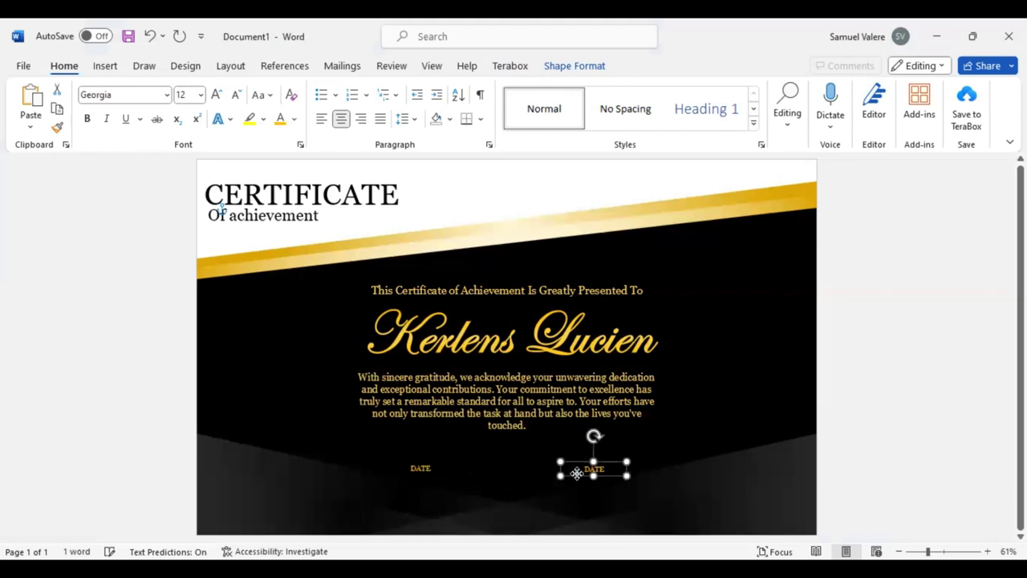
Change the copied label's text to 'SIGNATURE' in all capitals
{"action": "left_click", "coordinate": [576, 473]}
{"action": "type", "text": "Sig"}
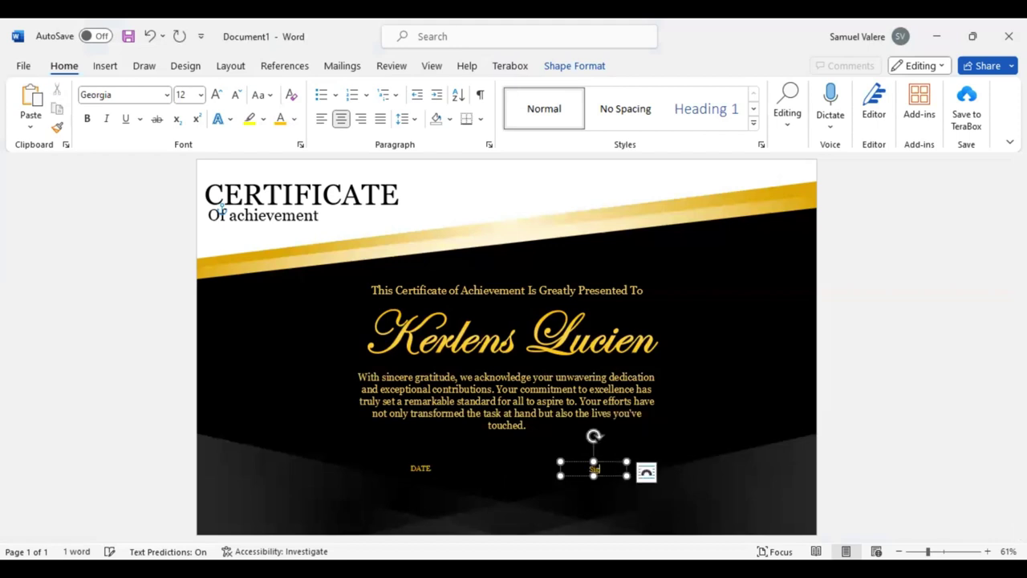
{"action": "type", "text": "nature"}
{"action": "key", "text": "ctrl+shift+a"}
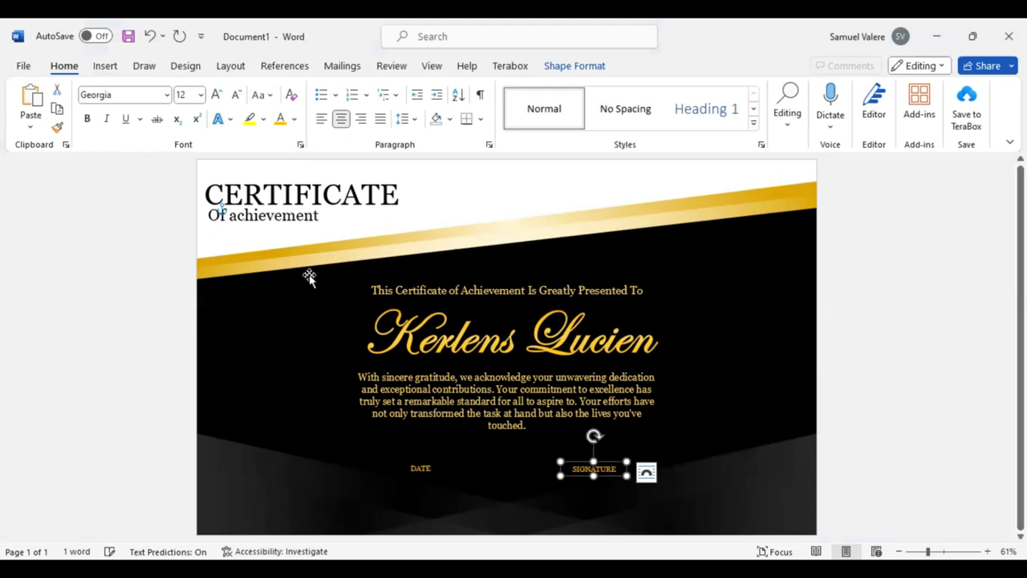
{"action": "left_click", "coordinate": [105, 67]}
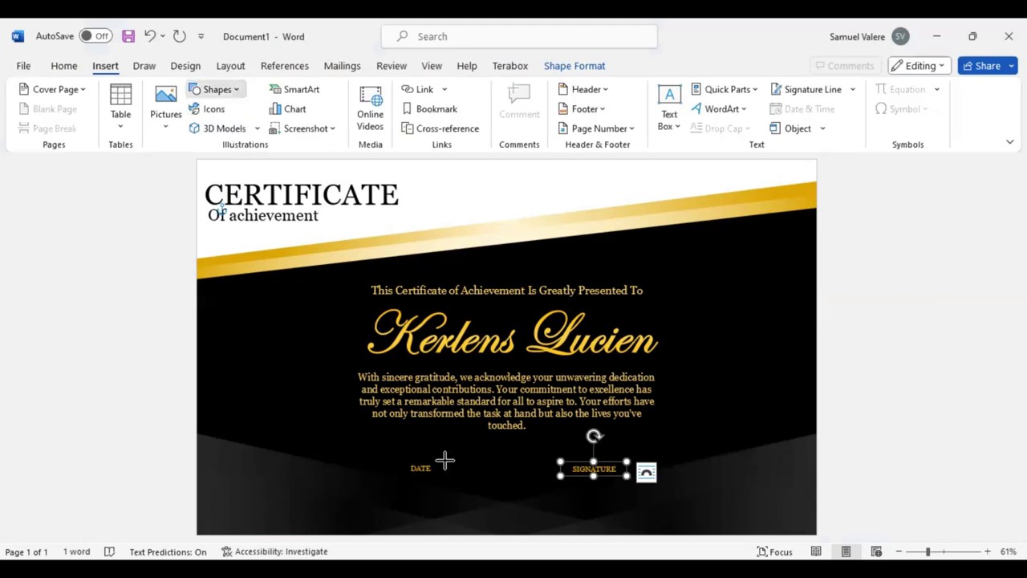
Draw a thin line above DATE and place a matching copy above SIGNATURE
{"action": "left_click_drag", "start_coordinate": [444, 460], "coordinate": [476, 458]}
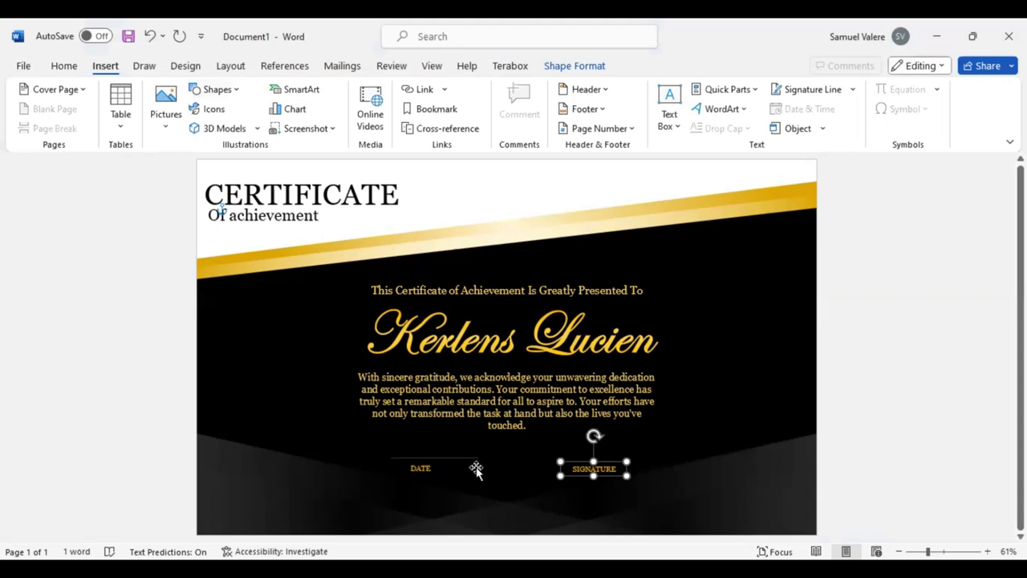
{"action": "left_click", "coordinate": [474, 466]}
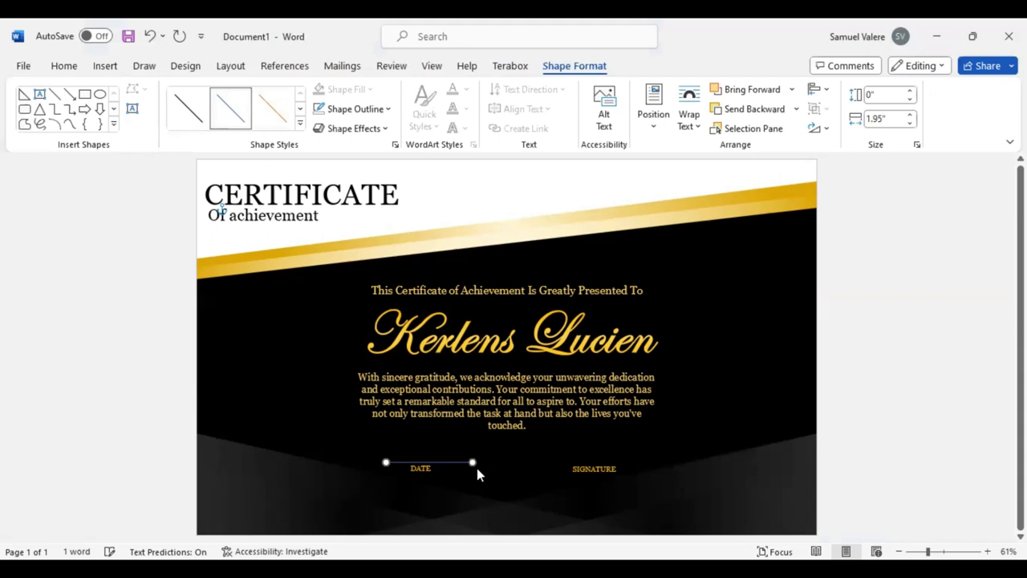
{"action": "key", "text": "Left"}
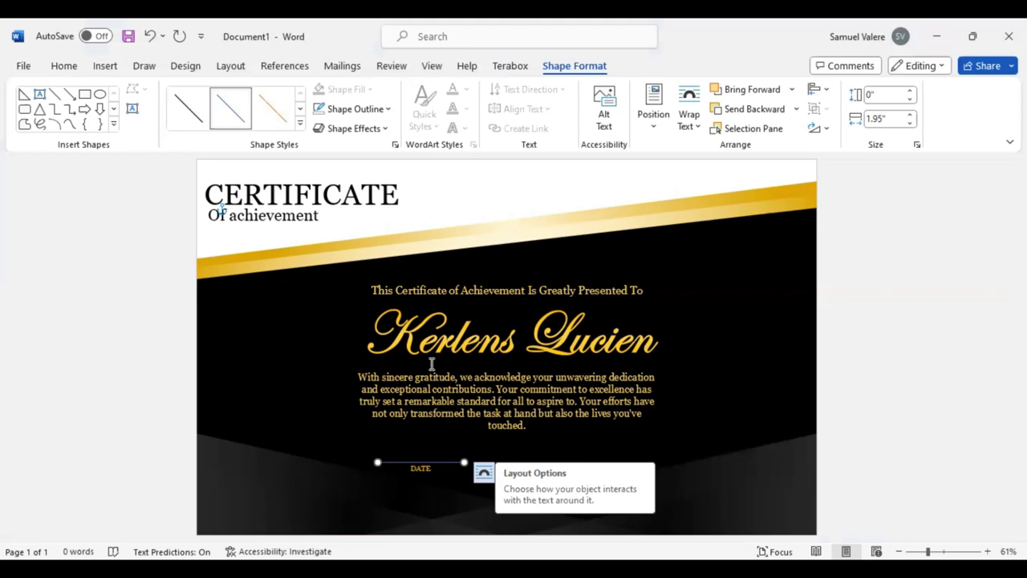
{"action": "key", "text": "Right"}
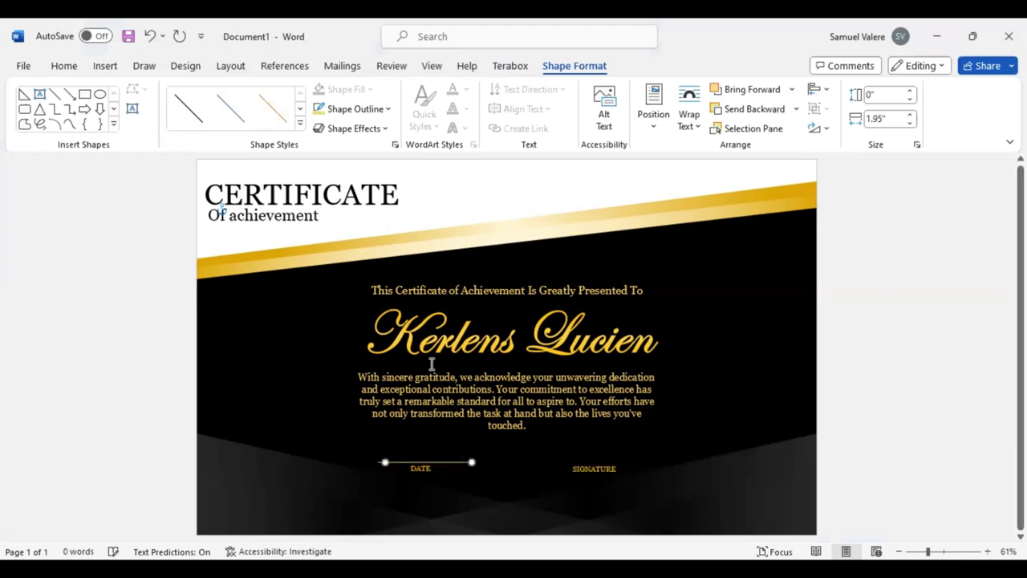
{"action": "key", "text": "Right"}
{"action": "key", "text": "Right"}
{"action": "key", "text": "Right"}
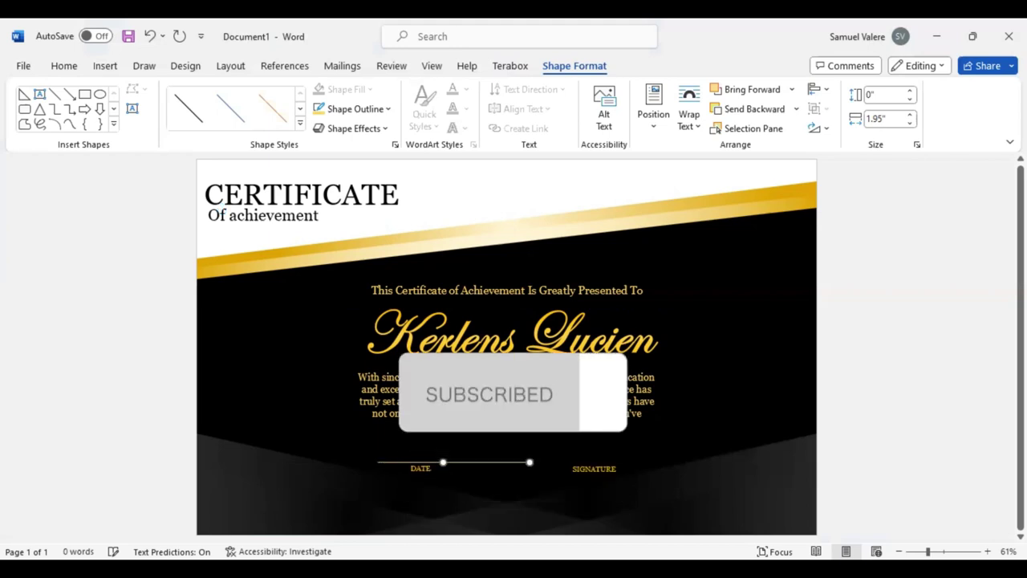
{"action": "key", "text": "Right"}
{"action": "key", "text": "Right"}
{"action": "key", "text": "Right"}
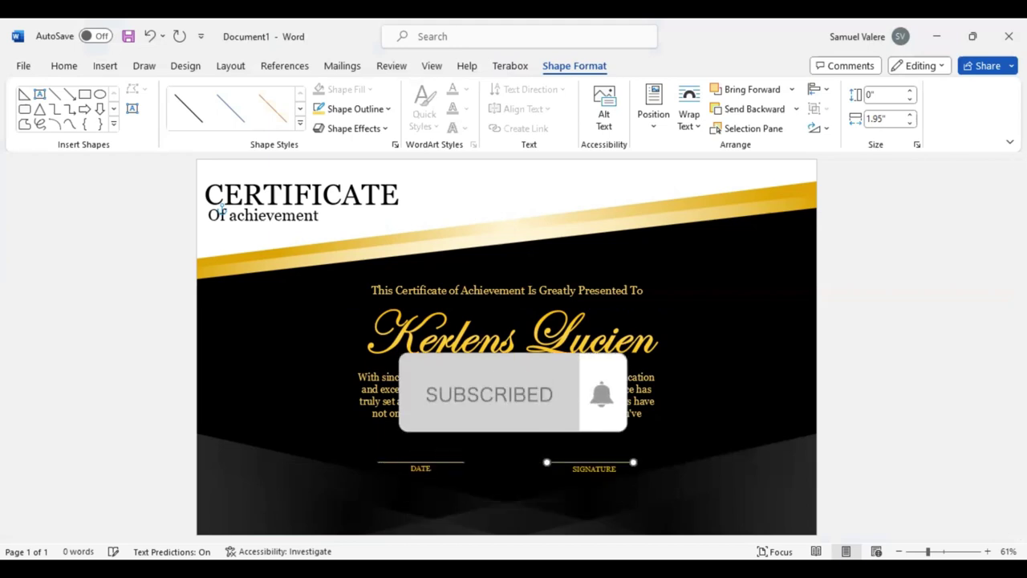
{"action": "key", "text": "ctrl+Right"}
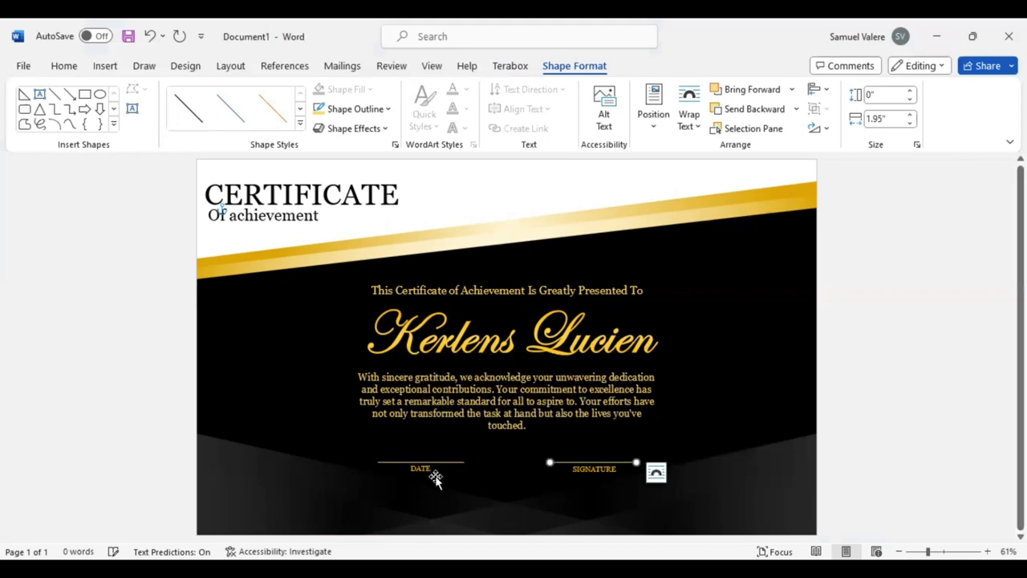
Nudge the DATE and SIGNATURE labels down just beneath their lines
{"action": "left_click", "coordinate": [435, 478]}
{"action": "key", "text": "Down"}
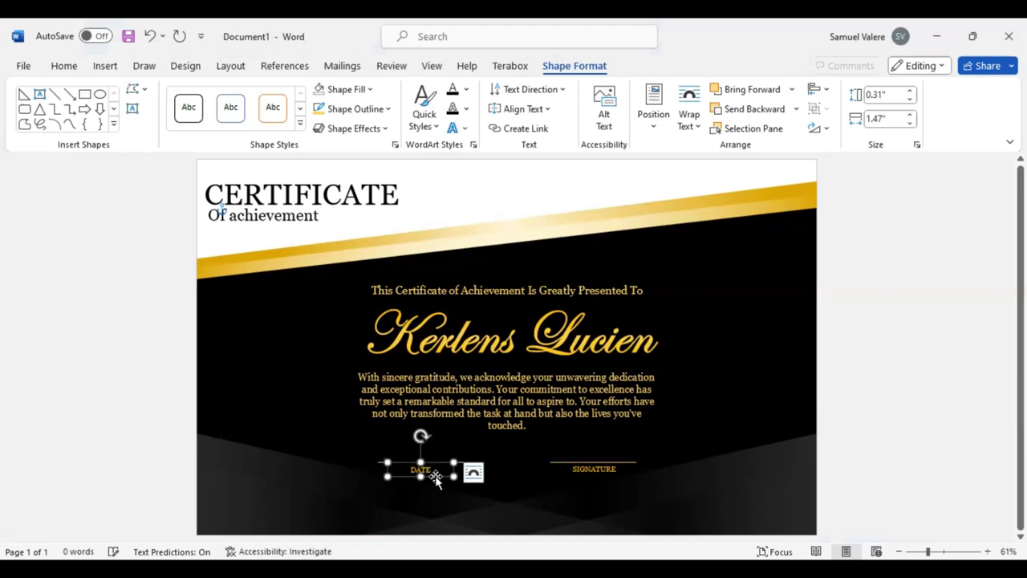
{"action": "left_click", "coordinate": [593, 473]}
{"action": "key", "text": "Down"}
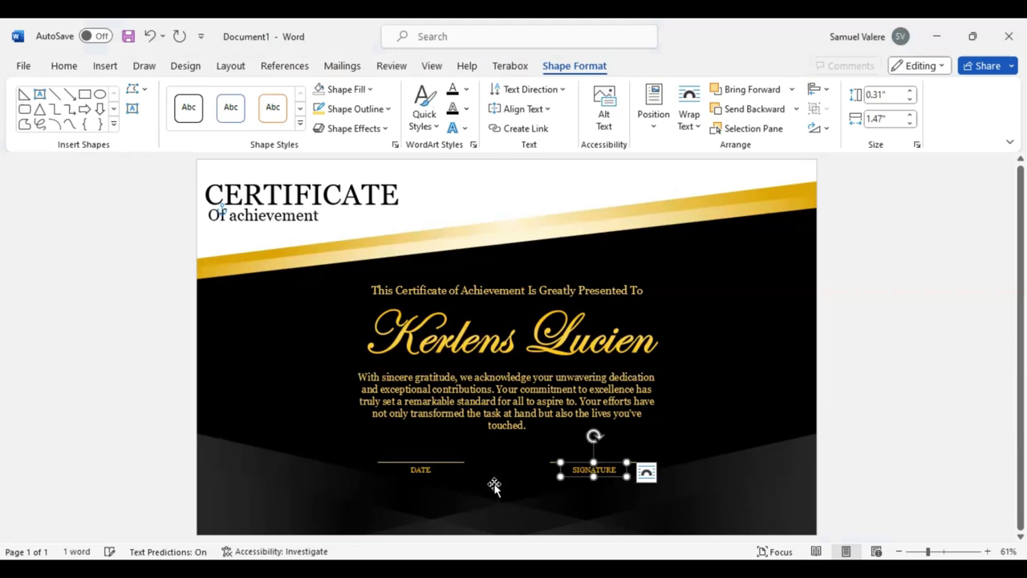
Draw a 32-point star seal from Stars and Banners in the top-right corner
{"action": "left_click", "coordinate": [114, 125]}
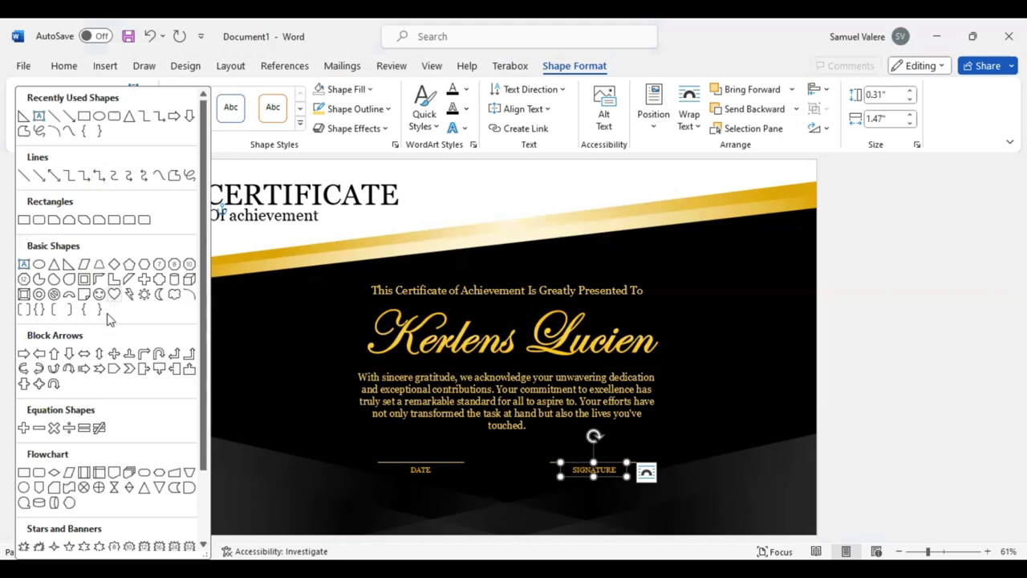
{"action": "scroll", "coordinate": [119, 334], "scroll_direction": "down", "scroll_amount": 2}
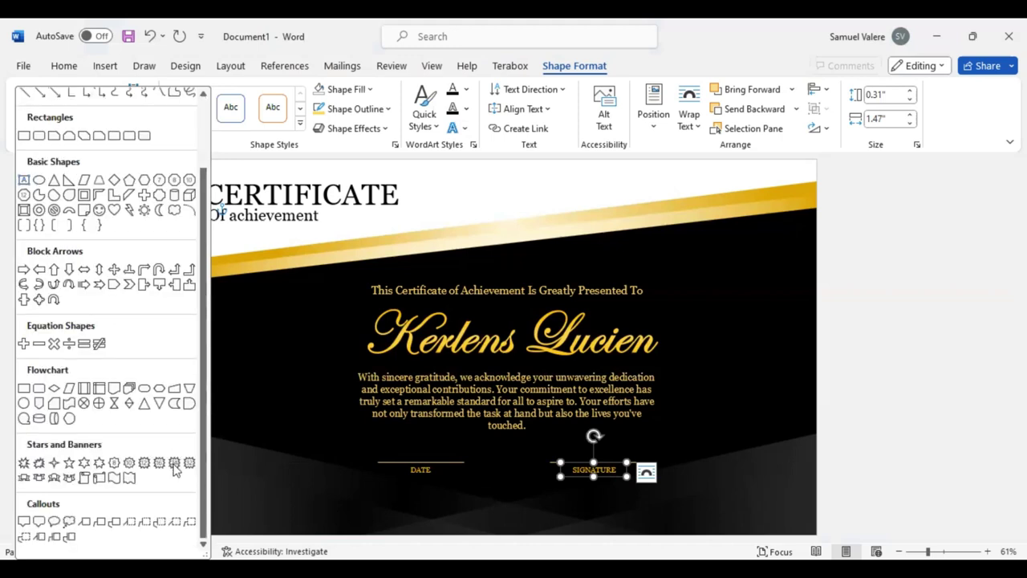
{"action": "left_click", "coordinate": [174, 465]}
{"action": "left_click_drag", "start_coordinate": [685, 195], "coordinate": [809, 317]}
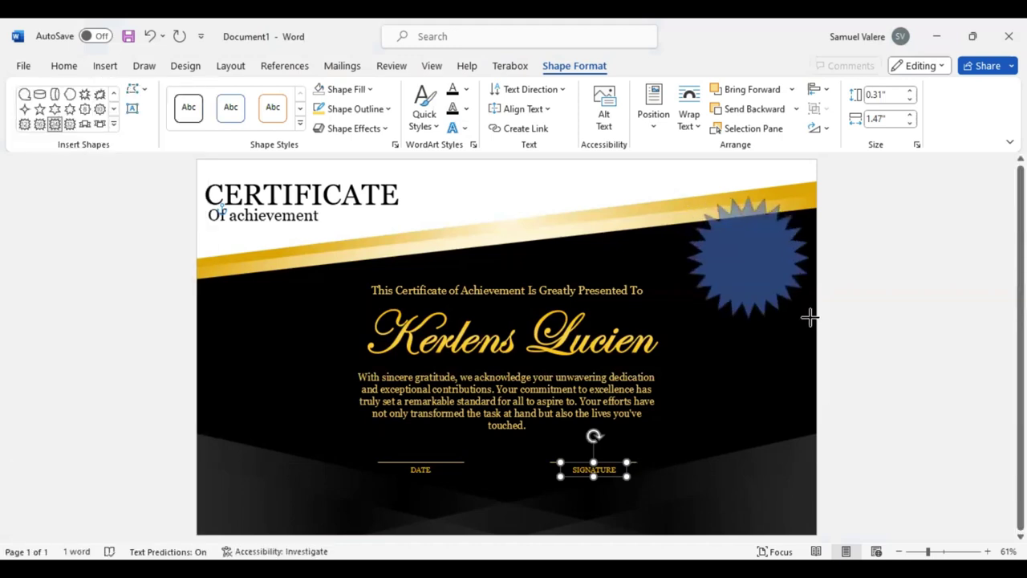
{"action": "left_click_drag", "start_coordinate": [748, 212], "coordinate": [741, 204]}
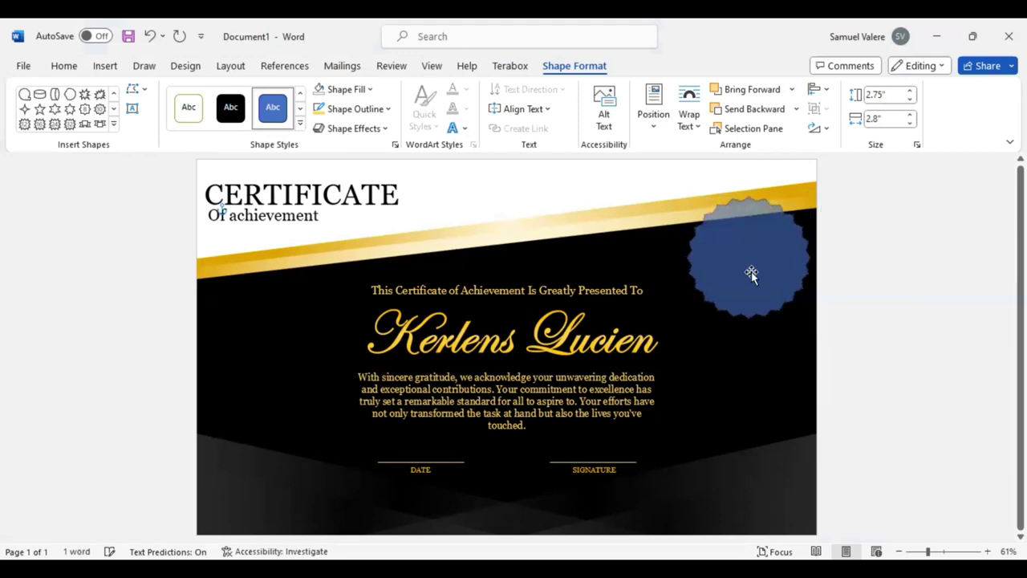
{"action": "left_click_drag", "start_coordinate": [751, 274], "coordinate": [749, 272]}
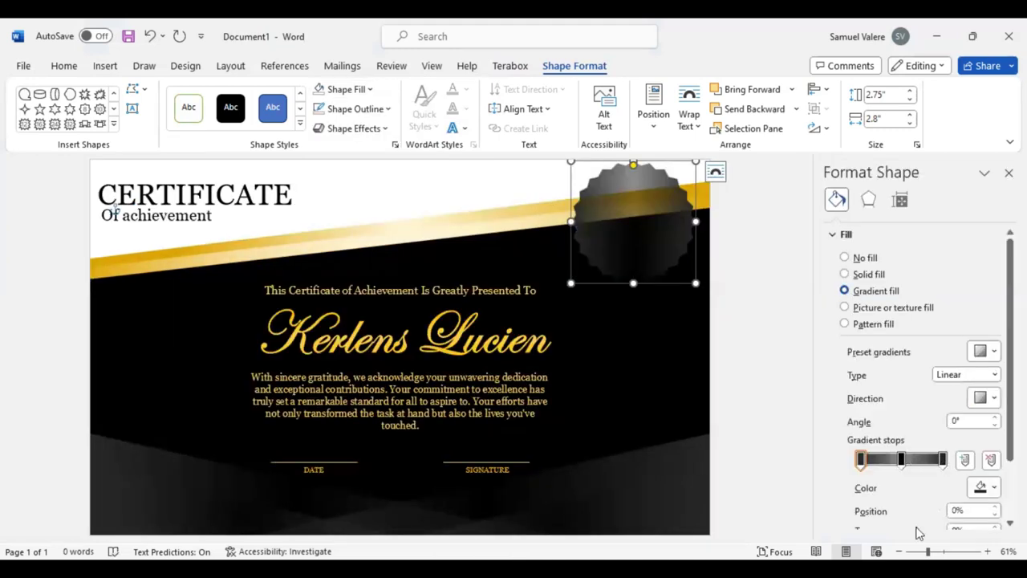
Recolour the seal's gradient stops to gold and yellow, adjusting the first stop's transparency
{"action": "scroll", "coordinate": [923, 504], "scroll_direction": "down", "scroll_amount": 1}
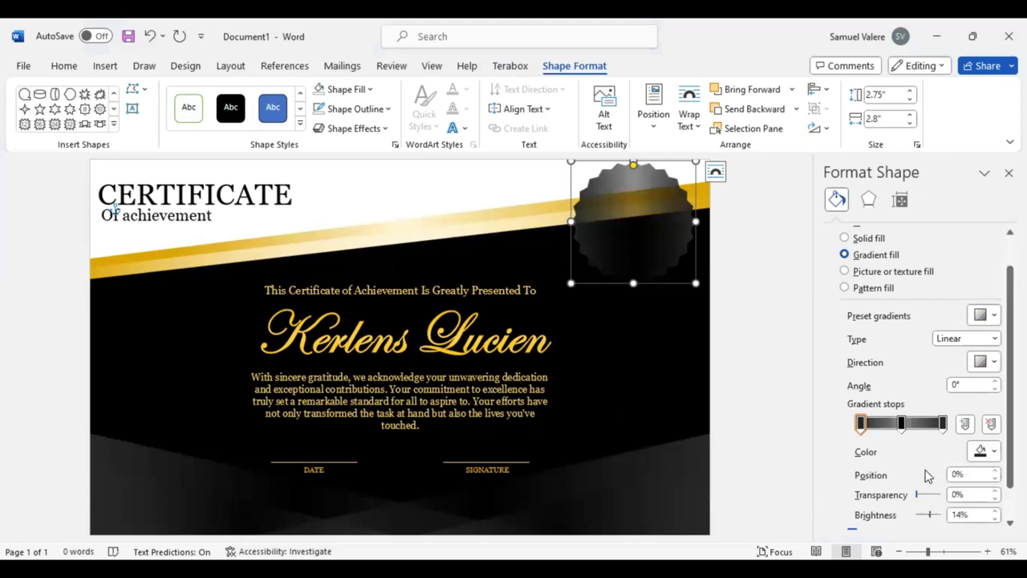
{"action": "scroll", "coordinate": [927, 482], "scroll_direction": "down", "scroll_amount": 1}
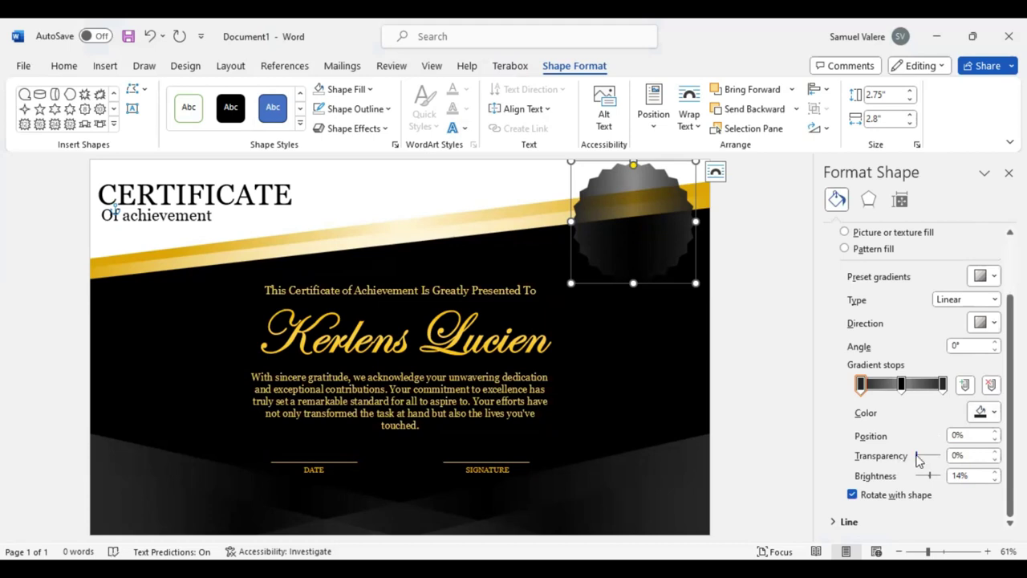
{"action": "mouse_move", "coordinate": [919, 456]}
{"action": "left_mouse_down"}
{"action": "mouse_move", "coordinate": [952, 456]}
{"action": "mouse_move", "coordinate": [903, 456]}
{"action": "left_mouse_up"}
{"action": "left_click", "coordinate": [943, 385]}
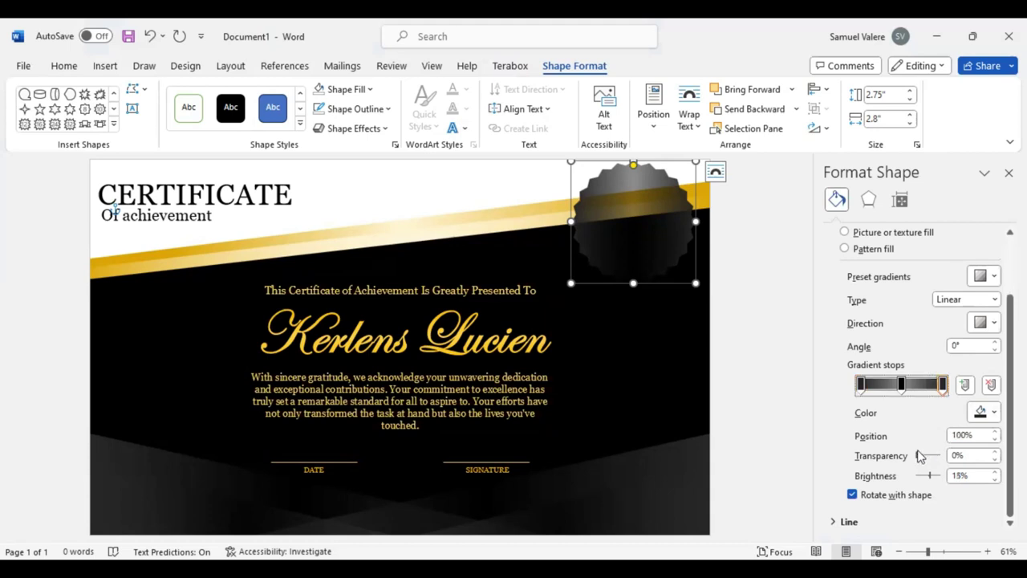
{"action": "left_click", "coordinate": [901, 384]}
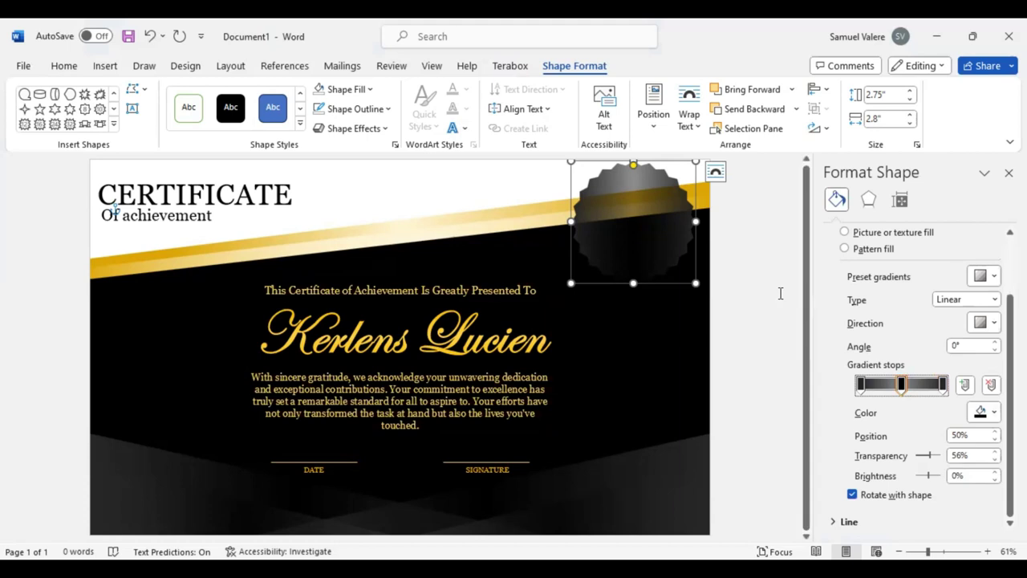
{"action": "left_click", "coordinate": [969, 387]}
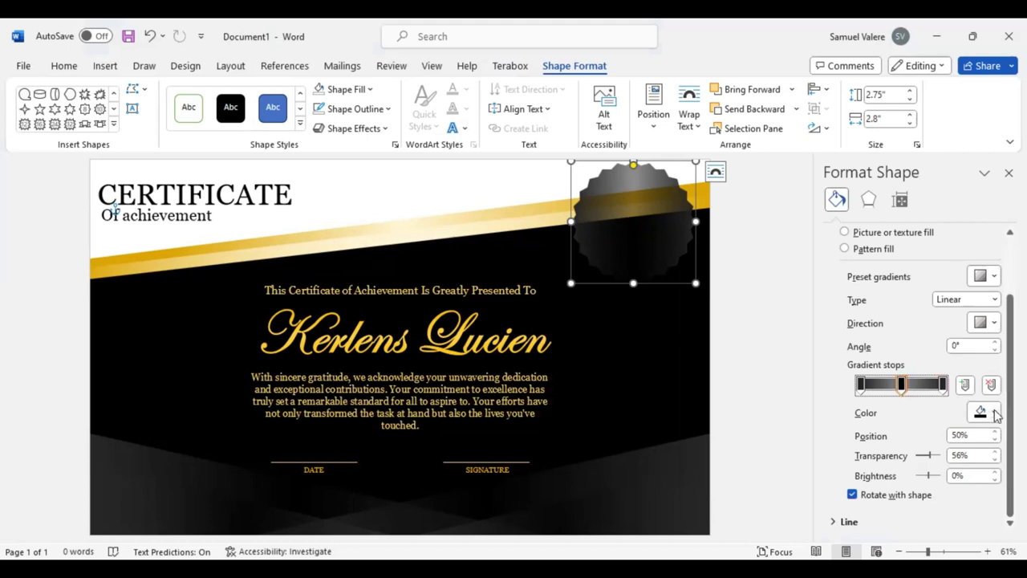
{"action": "left_click", "coordinate": [943, 385]}
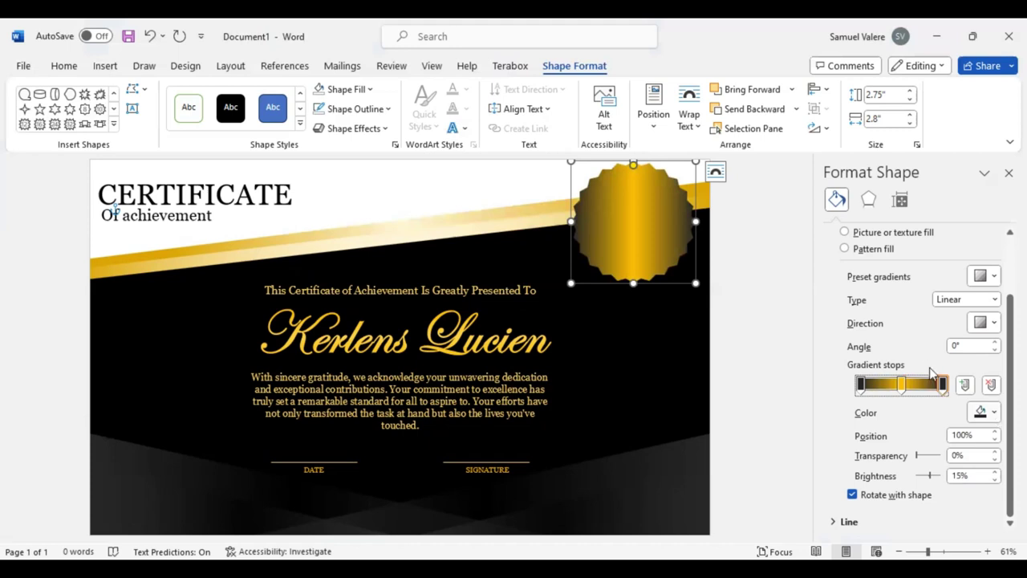
{"action": "left_click", "coordinate": [986, 412]}
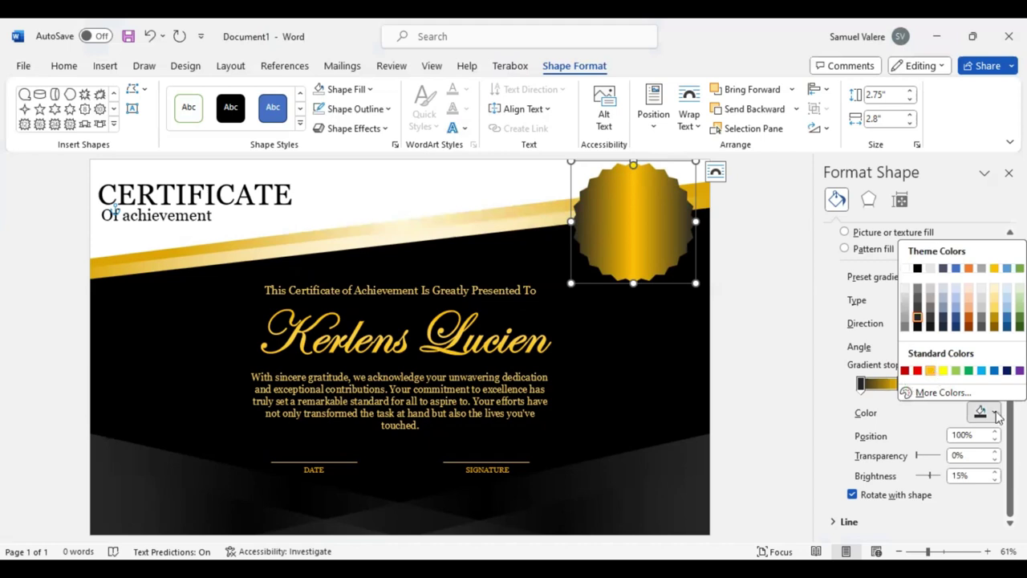
{"action": "left_click", "coordinate": [902, 385]}
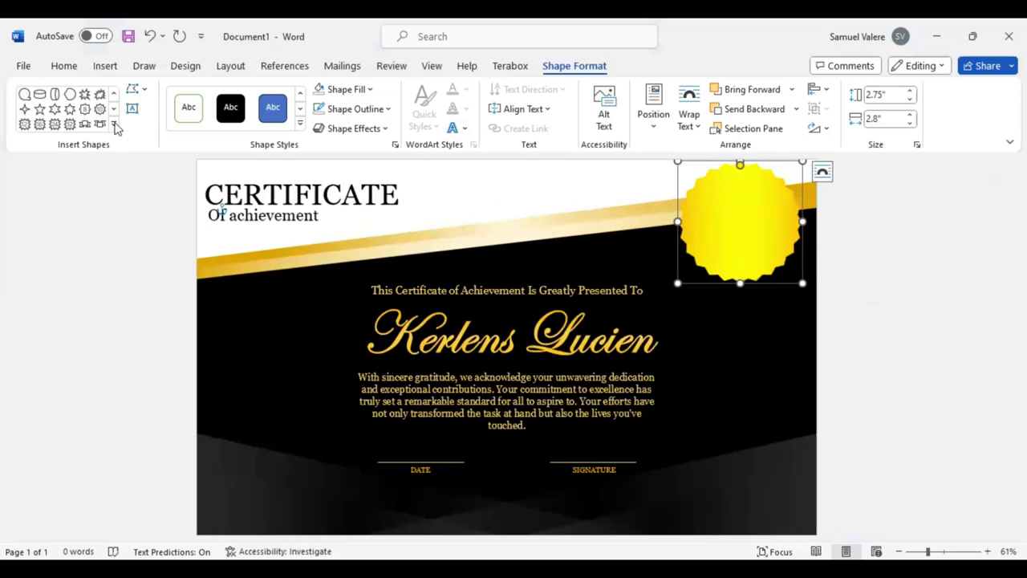
Draw a black 2.44-inch circle over the gold starburst to form the seal's centre
{"action": "left_click", "coordinate": [114, 126]}
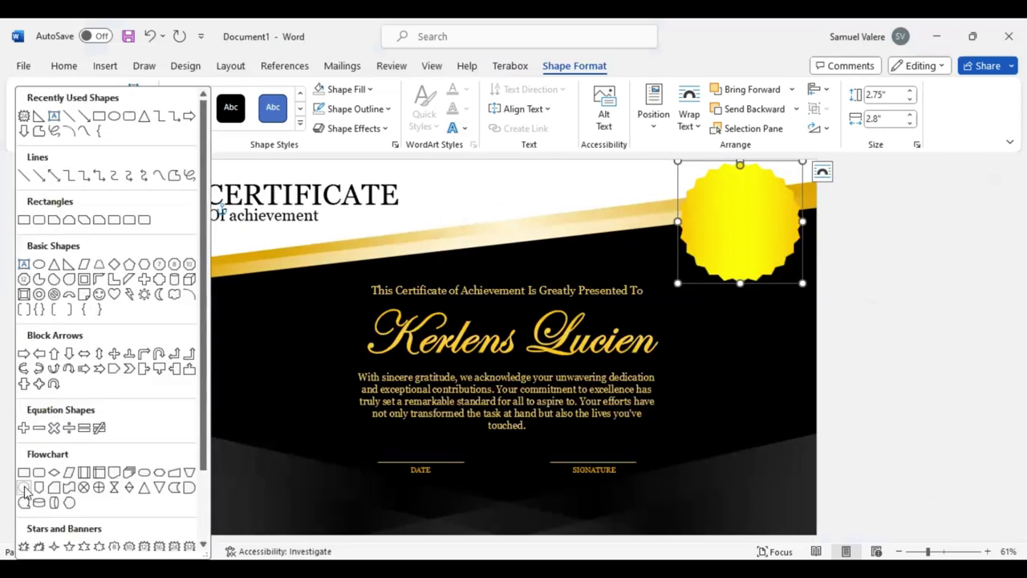
{"action": "left_click", "coordinate": [25, 487]}
{"action": "left_click_drag", "start_coordinate": [706, 188], "coordinate": [814, 289]}
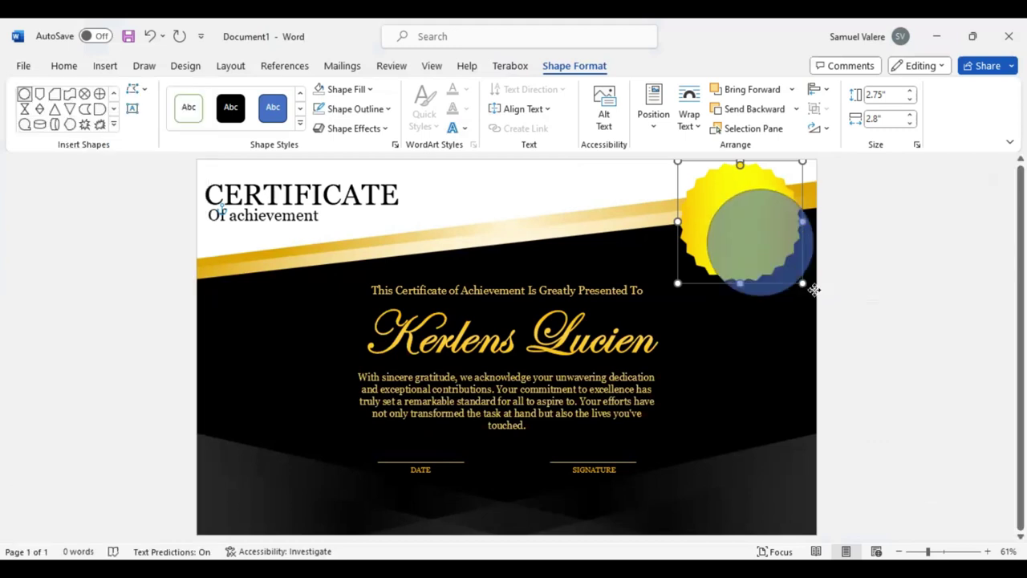
{"action": "left_click_drag", "start_coordinate": [760, 228], "coordinate": [758, 228]}
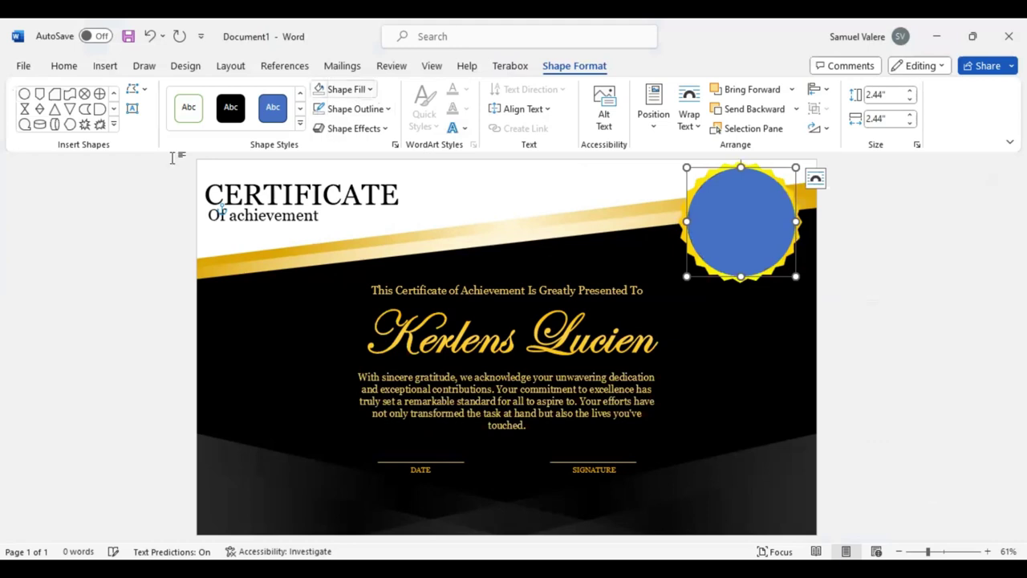
{"action": "left_click", "coordinate": [317, 230]}
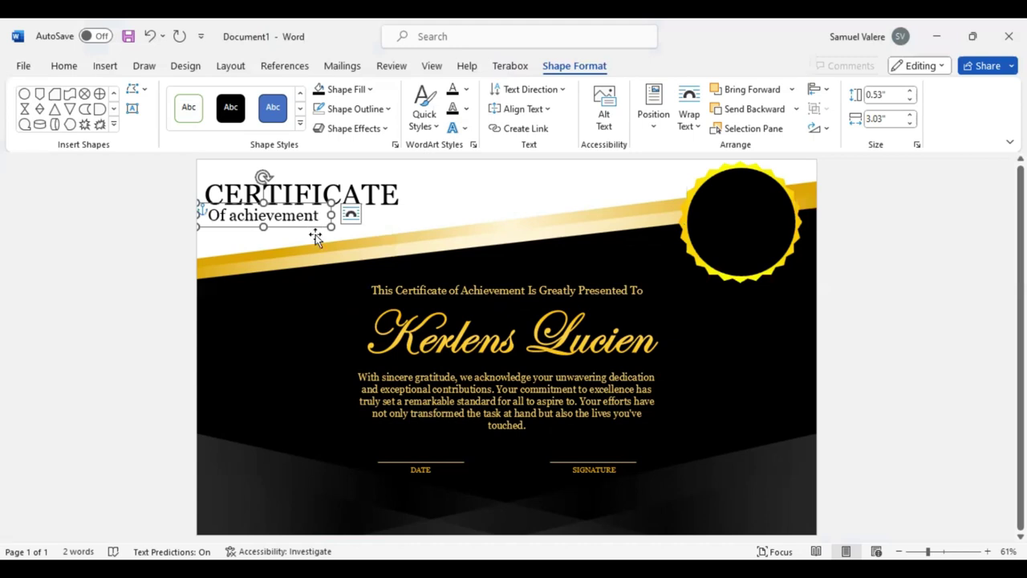
Duplicate the 'Of achievement' text box as a gold 'The Best' label beside the seal
{"action": "key", "text": "ctrl+c"}
{"action": "key", "text": "ctrl+v"}
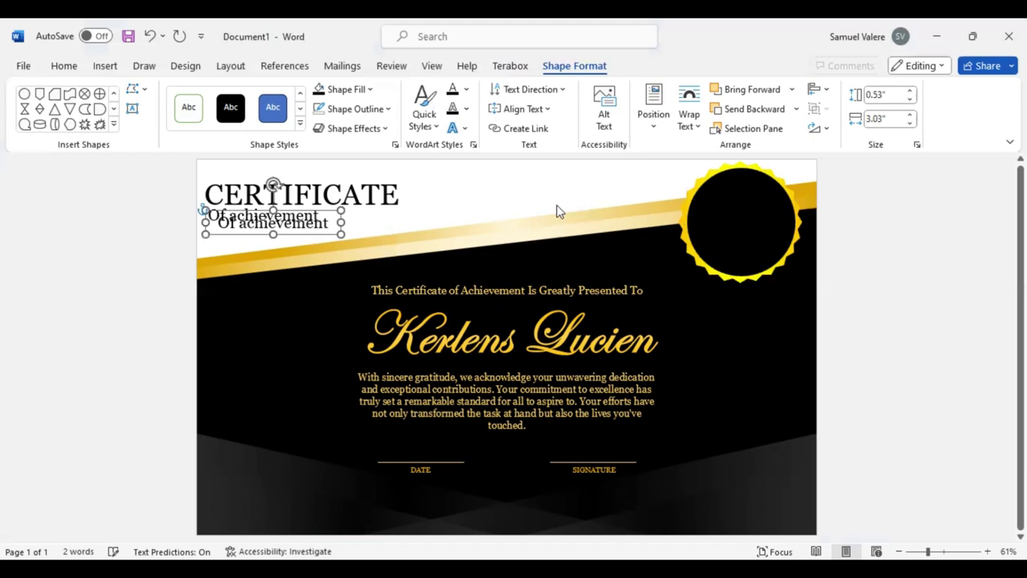
{"action": "left_click_drag", "start_coordinate": [285, 230], "coordinate": [559, 210]}
{"action": "key", "text": "Delete"}
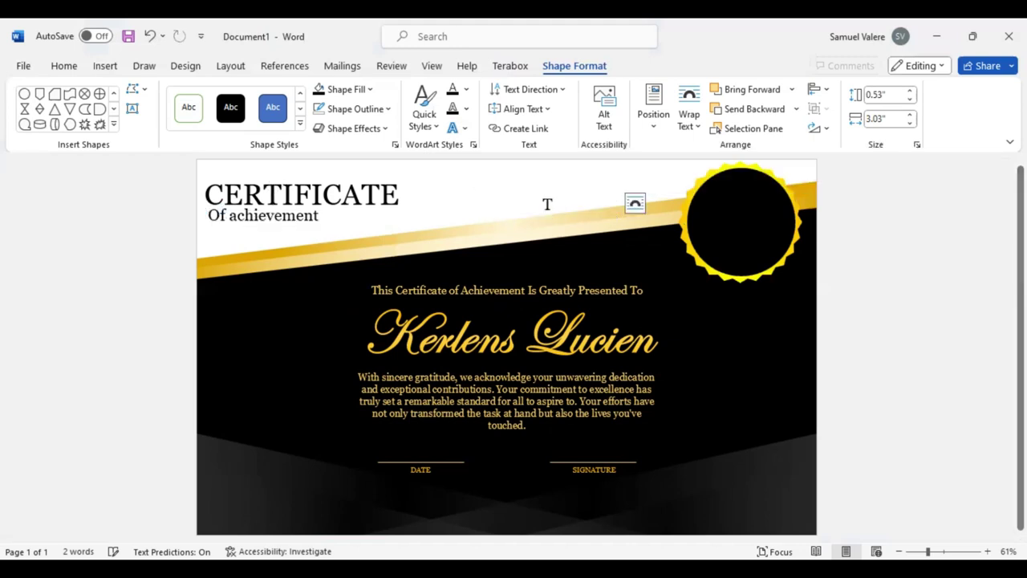
{"action": "key", "text": "ctrl+z"}
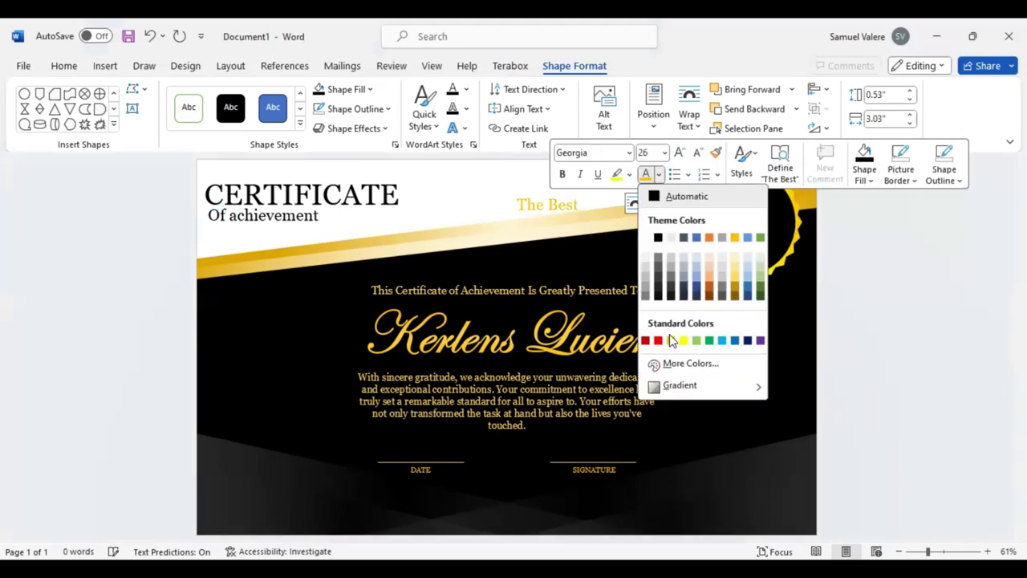
{"action": "left_click", "coordinate": [567, 217]}
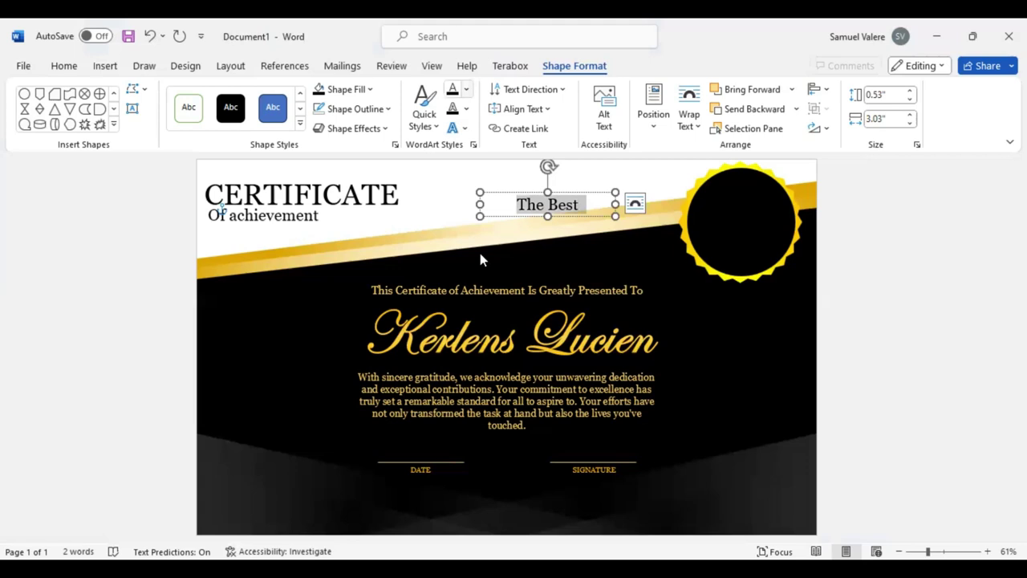
{"action": "left_click", "coordinate": [482, 202]}
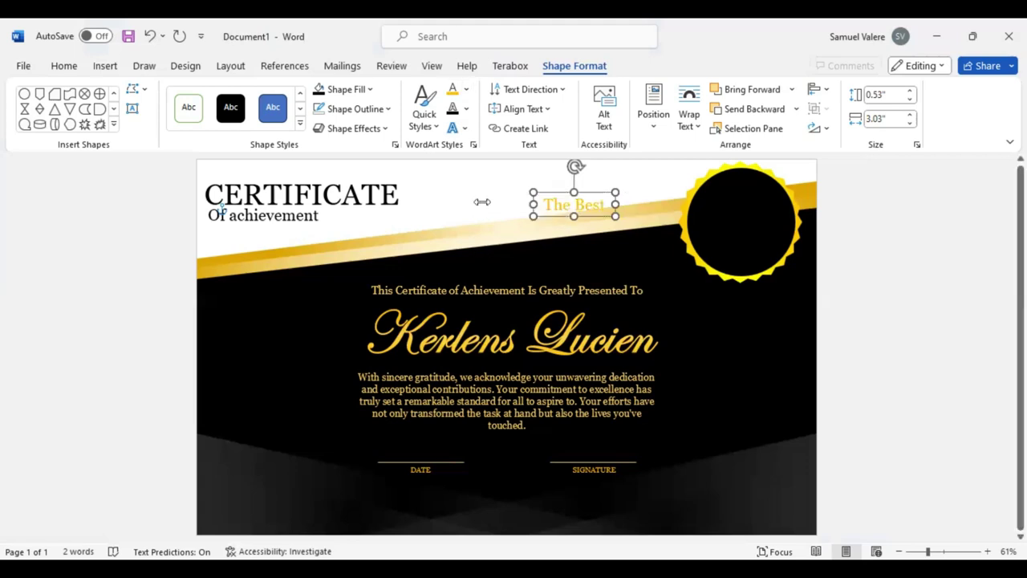
Move 'The Best' onto the top of the black seal and place a copy below it
{"action": "left_click_drag", "start_coordinate": [590, 219], "coordinate": [765, 217]}
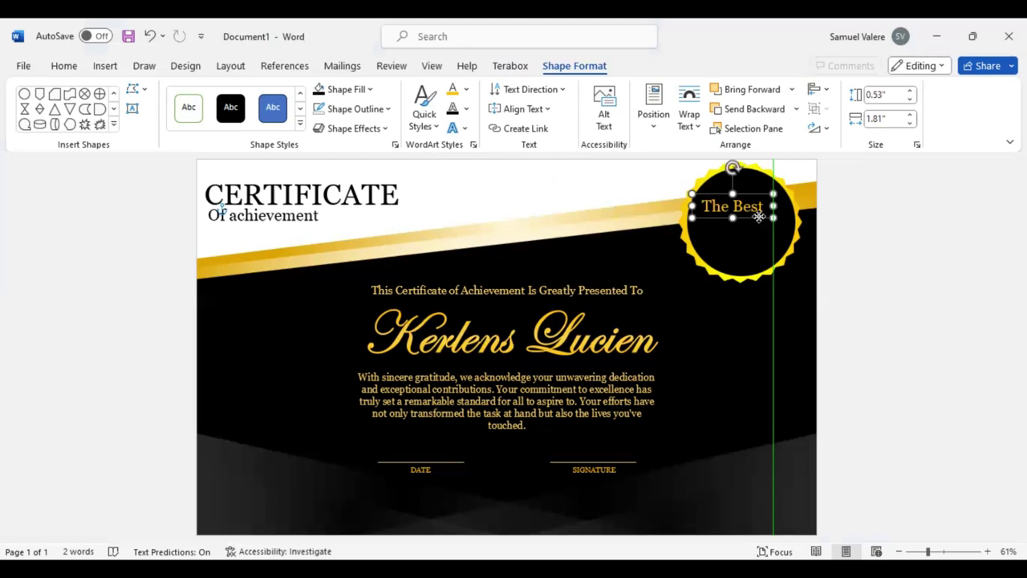
{"action": "mouse_move", "coordinate": [765, 218]}
{"action": "left_mouse_down"}
{"action": "mouse_move", "coordinate": [754, 215]}
{"action": "mouse_move", "coordinate": [750, 243]}
{"action": "left_mouse_up"}
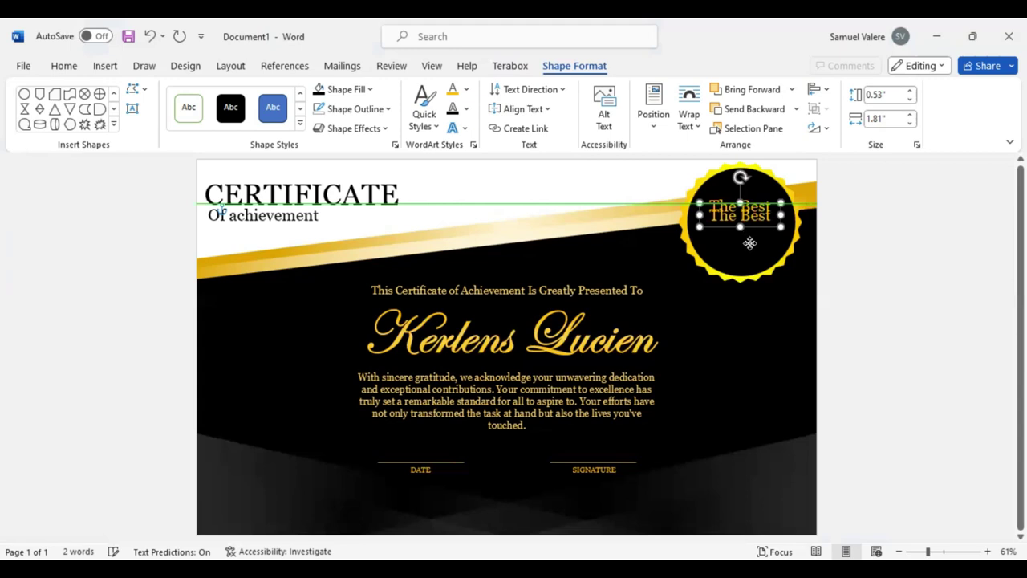
{"action": "left_click_drag", "start_coordinate": [750, 243], "coordinate": [749, 243]}
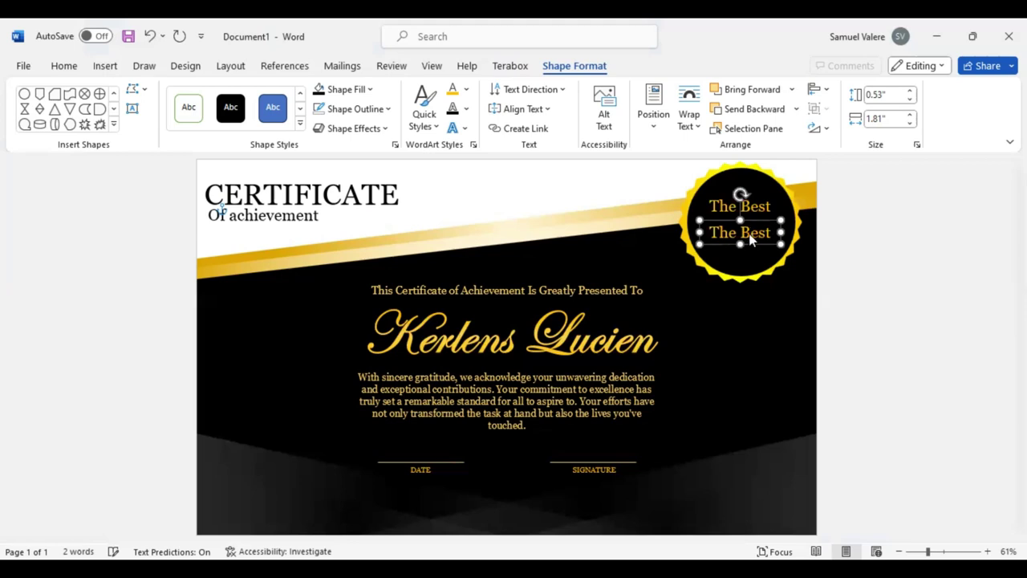
Change the lower copy to bold 'AWARD' and widen its box so the word fits
{"action": "triple_click", "coordinate": [751, 239]}
{"action": "type", "text": "AWAR"}
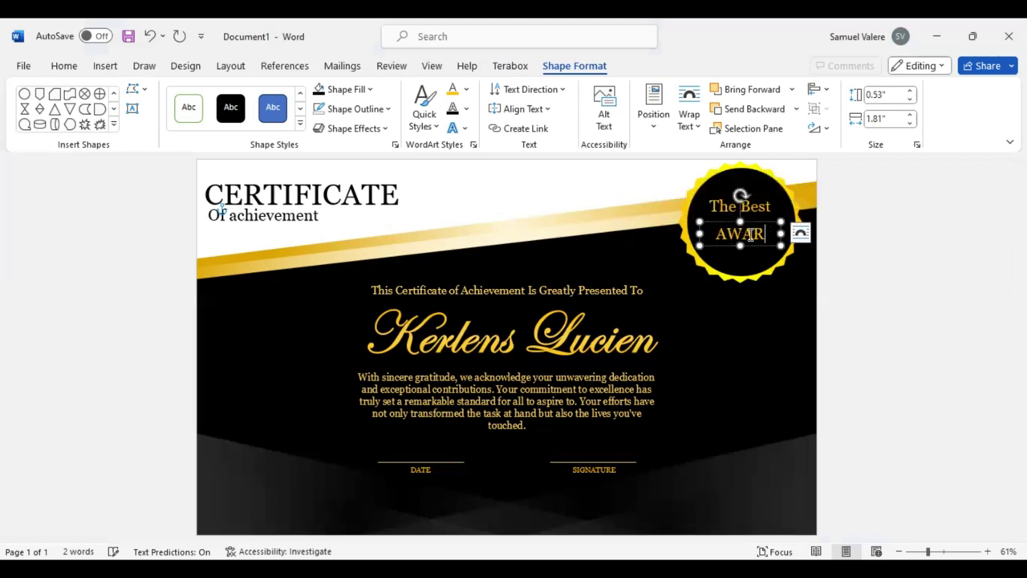
{"action": "type", "text": "D"}
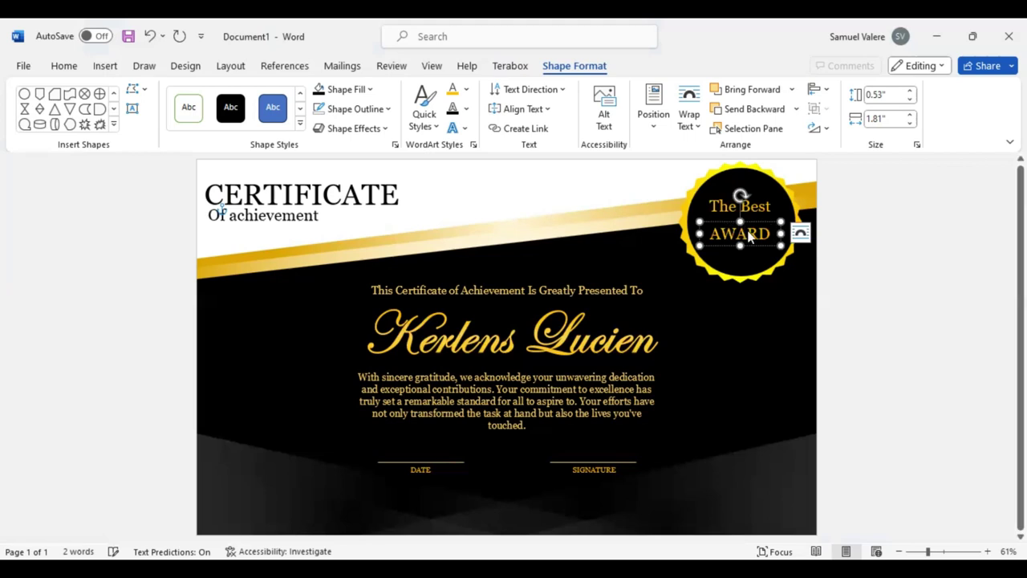
{"action": "double_click", "coordinate": [748, 235]}
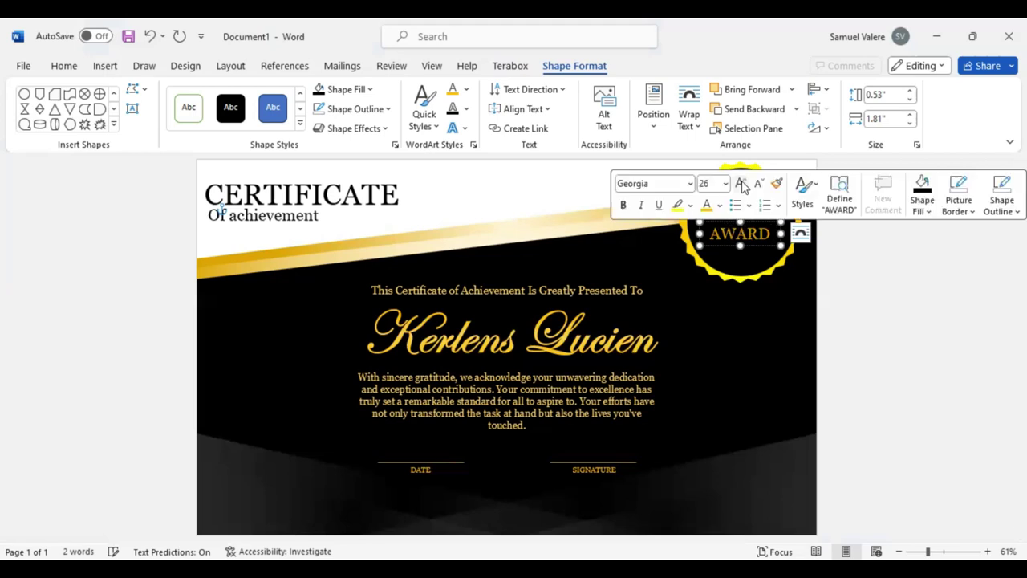
{"action": "left_click", "coordinate": [625, 206]}
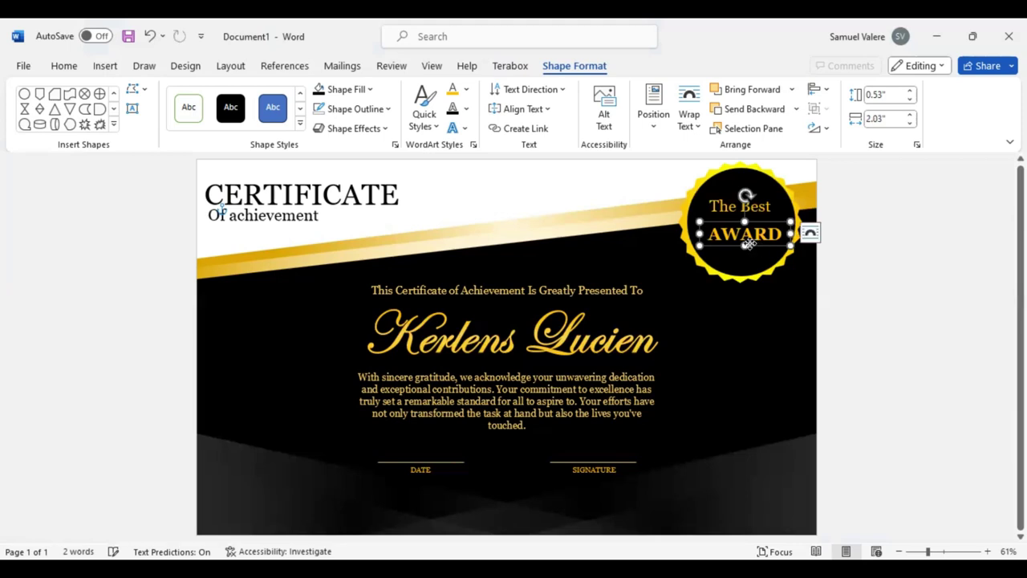
{"action": "left_click_drag", "start_coordinate": [756, 247], "coordinate": [751, 243]}
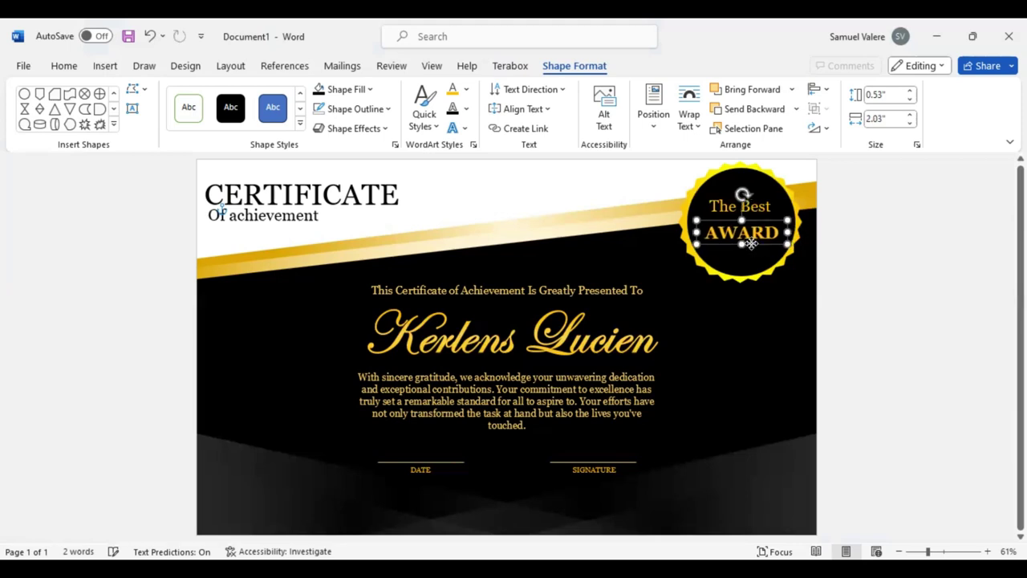
{"action": "left_click", "coordinate": [753, 198]}
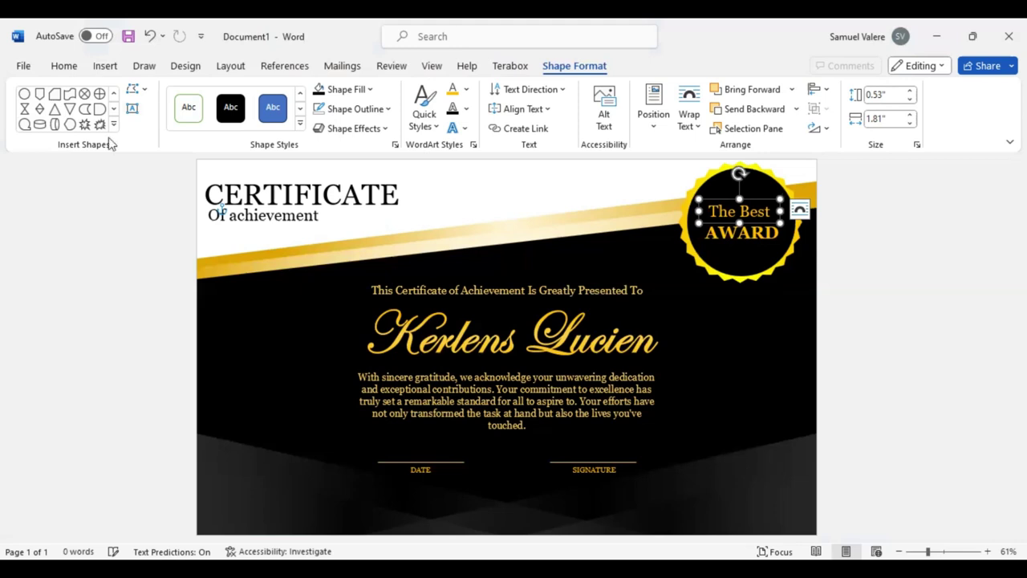
Draw a thin gold line above 'The Best' and duplicate it beneath 'AWARD'
{"action": "left_click", "coordinate": [779, 192]}
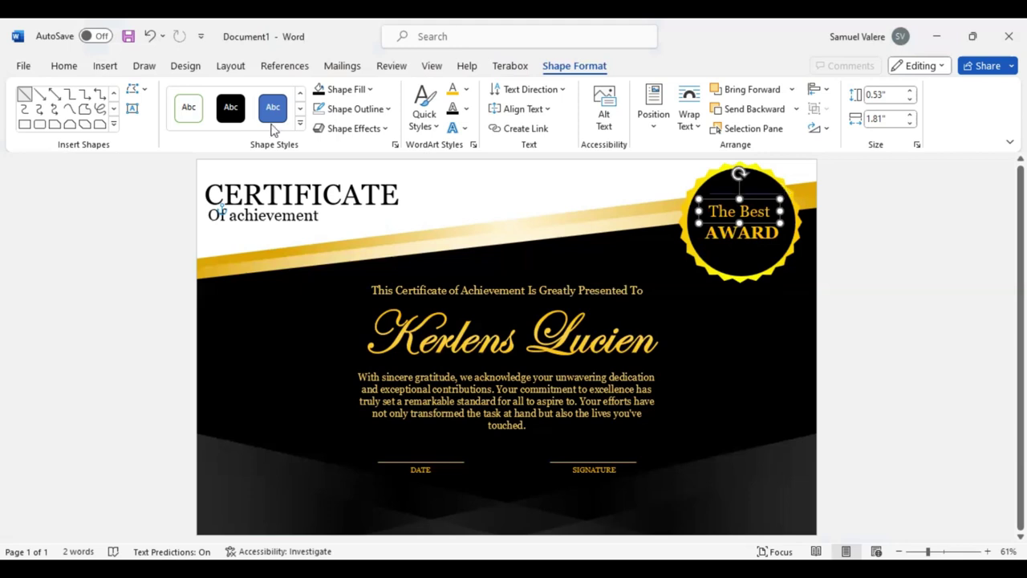
{"action": "key", "text": "Tab"}
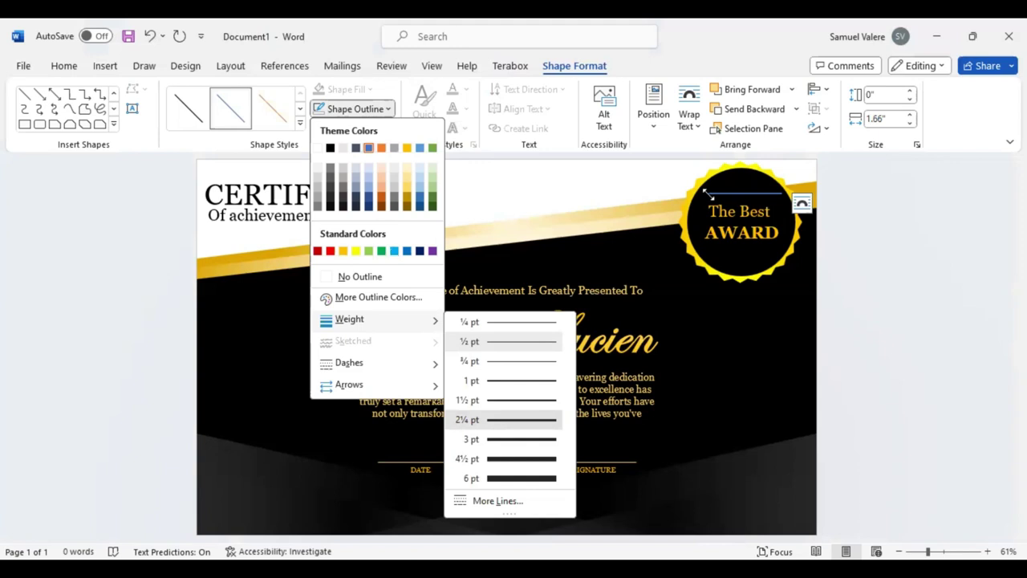
{"action": "left_click", "coordinate": [703, 193]}
{"action": "left_click_drag", "start_coordinate": [703, 192], "coordinate": [699, 193]}
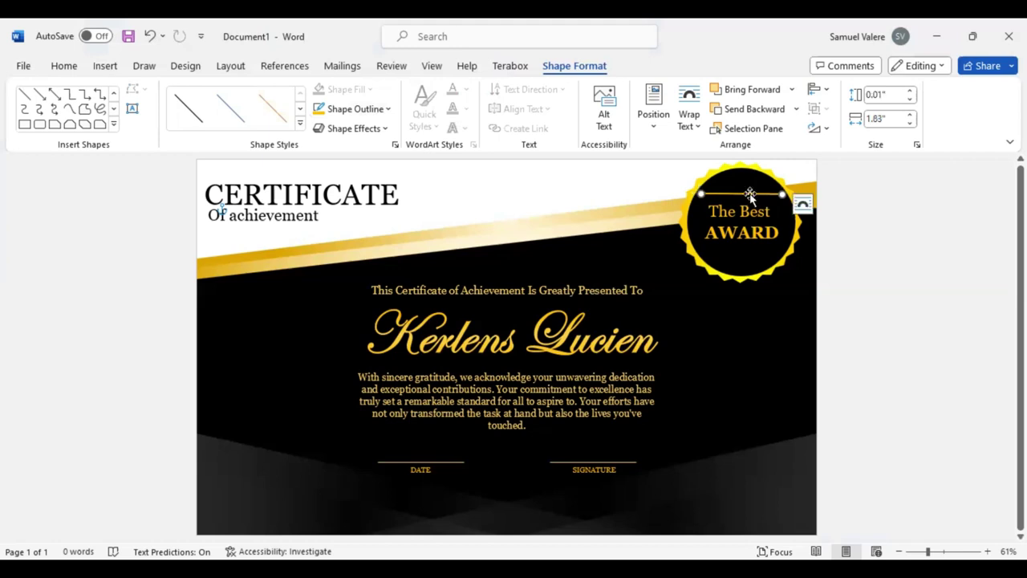
{"action": "left_click_drag", "start_coordinate": [750, 195], "coordinate": [751, 199]}
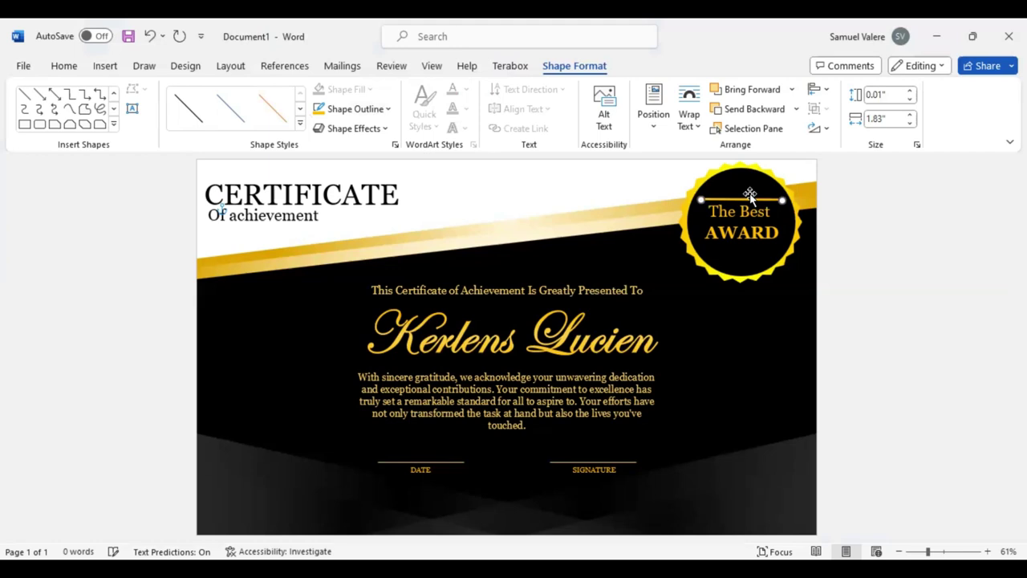
{"action": "key", "text": "Down"}
{"action": "key", "text": "Down"}
{"action": "key", "text": "Down"}
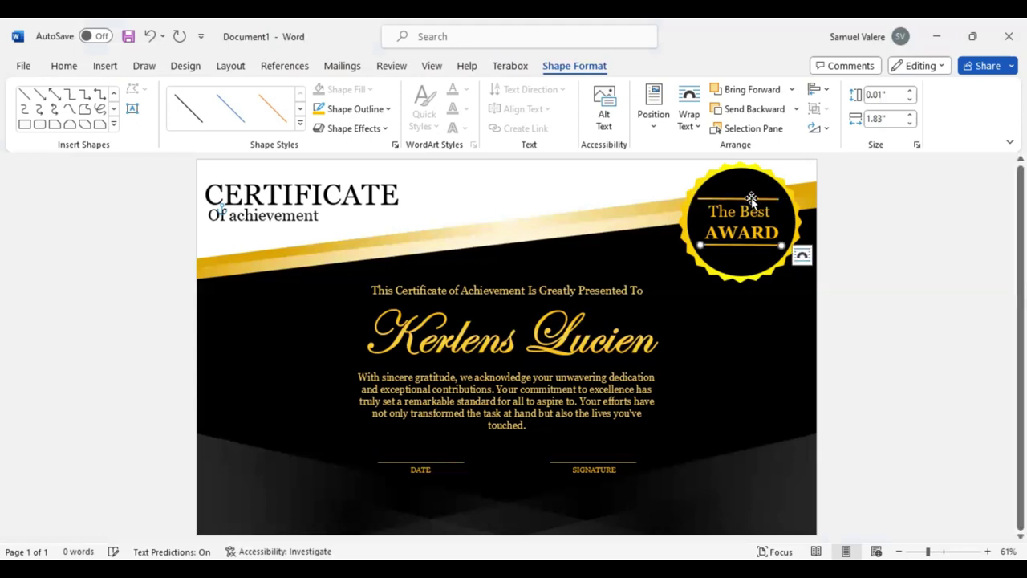
Adjust the 'The Best AWARD' text box so it sits between the two lines
{"action": "left_click", "coordinate": [752, 198]}
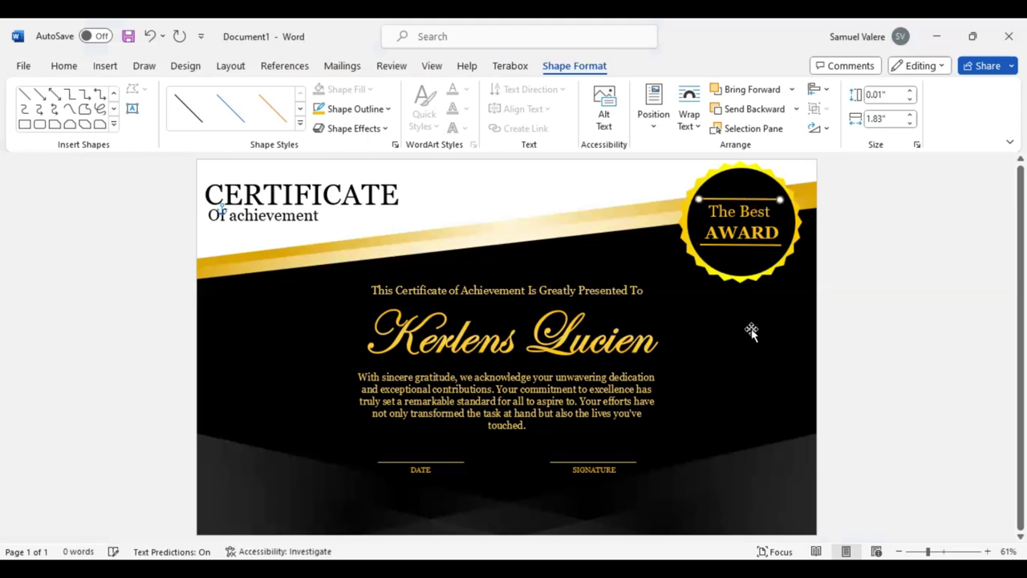
{"action": "left_click", "coordinate": [764, 215]}
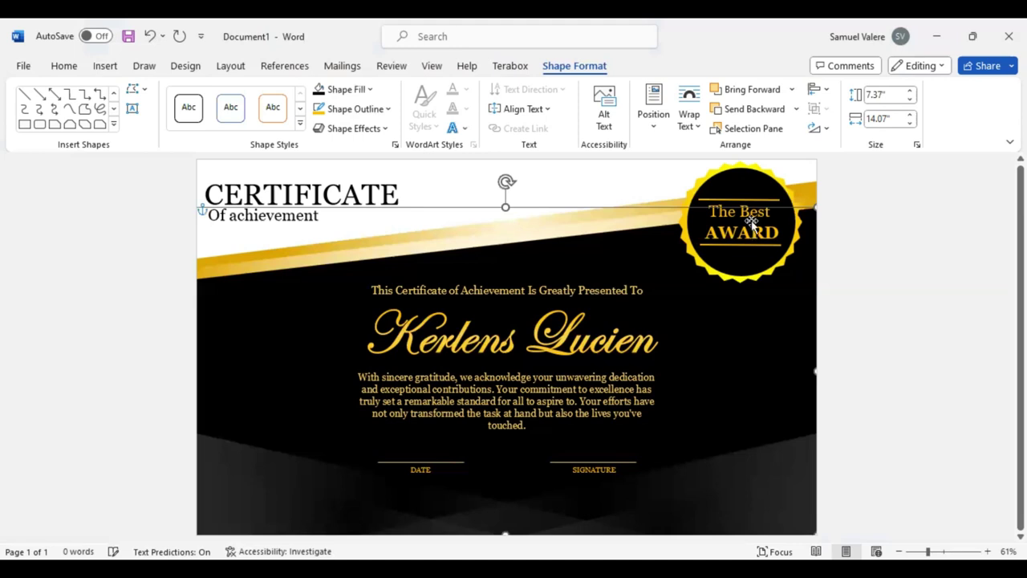
{"action": "left_click", "coordinate": [752, 223]}
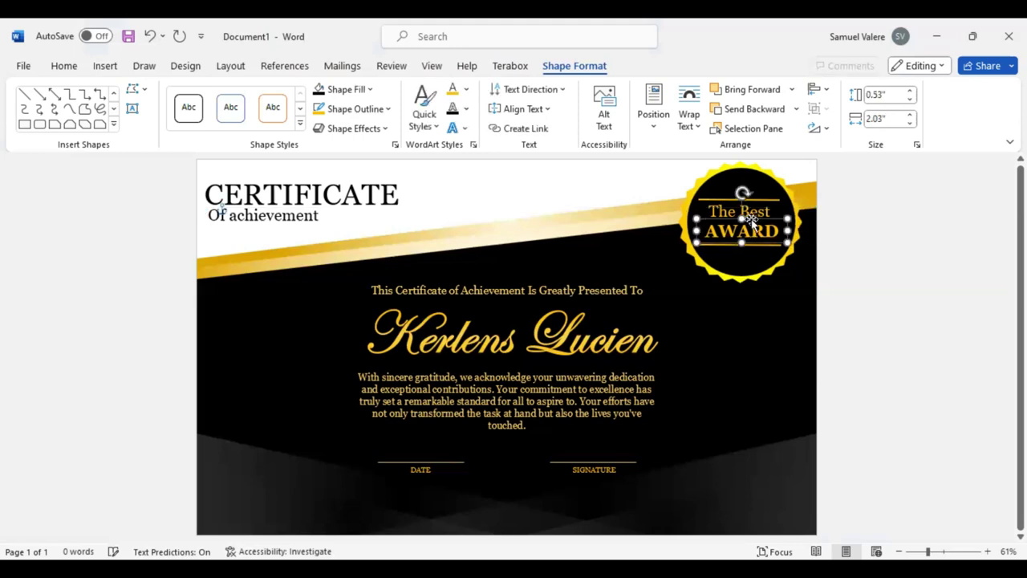
{"action": "left_click", "coordinate": [754, 215]}
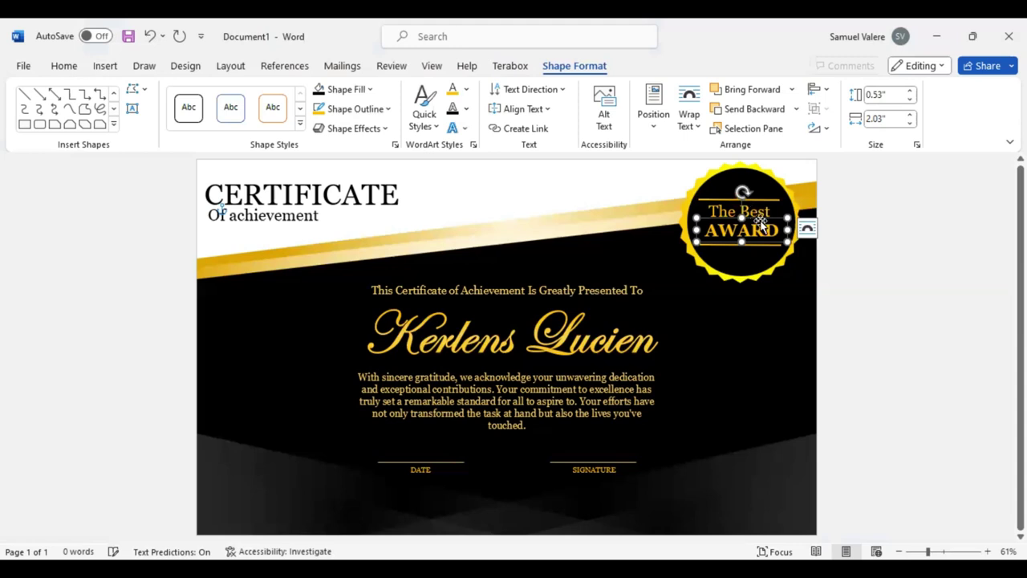
{"action": "key", "text": "ctrl+z"}
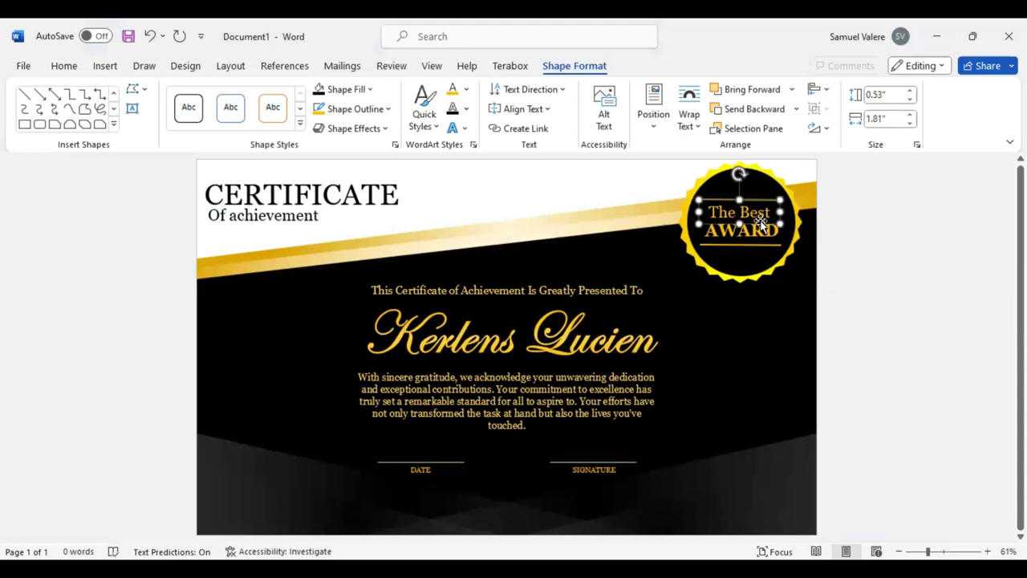
{"action": "key", "text": "ctrl+z"}
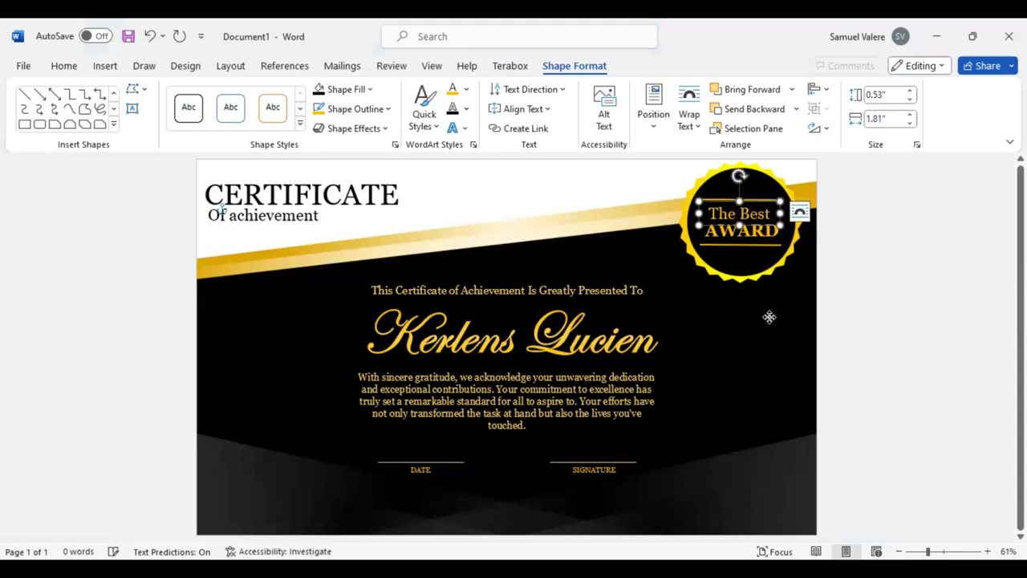